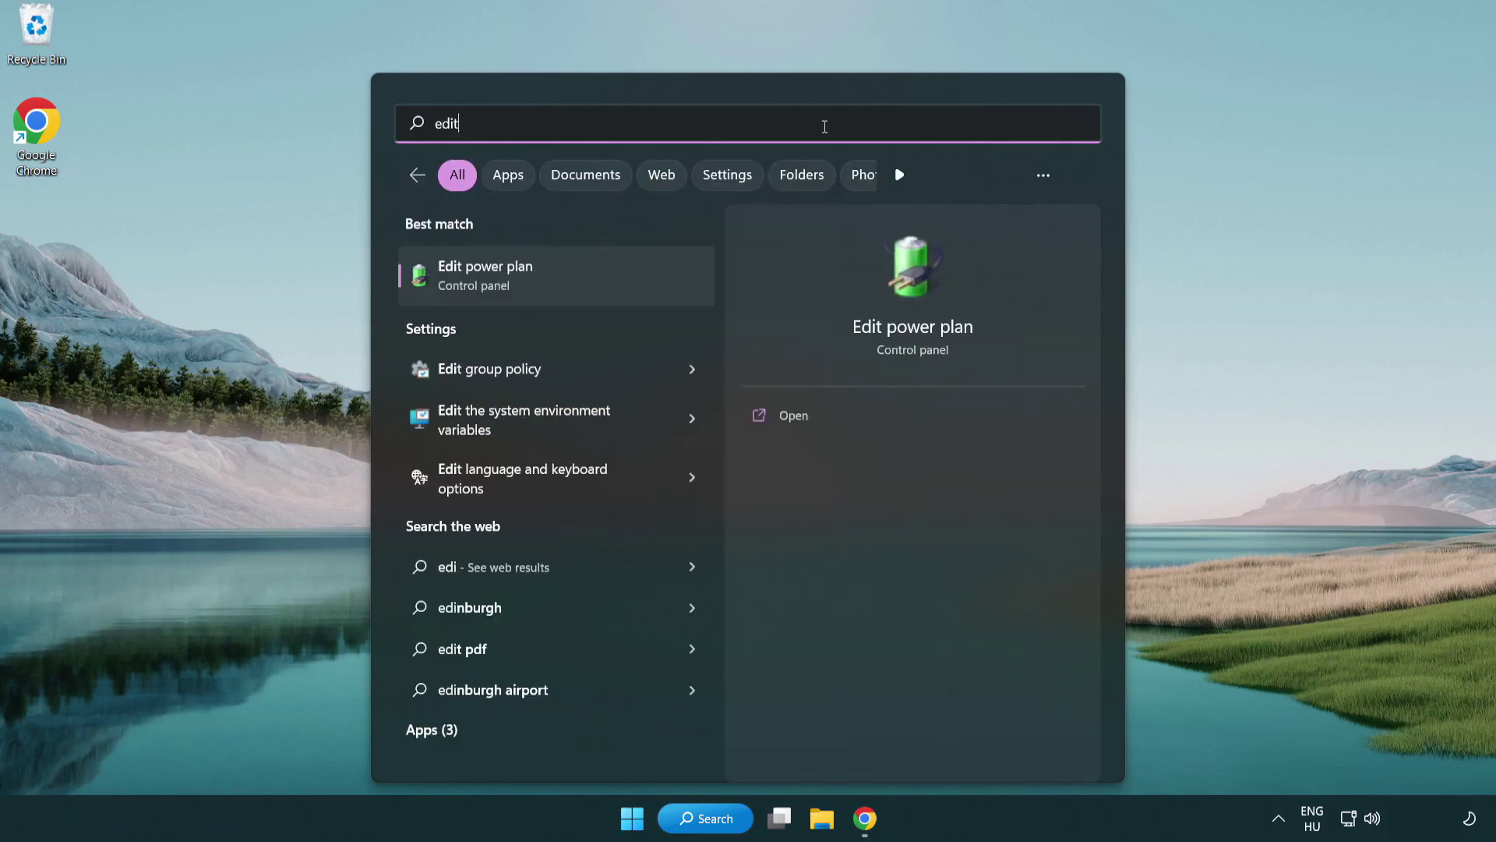
- Find the Edit power plan settings through Windows search and switch the active power plan to High performance
{"action": "type", "text": "plan"}
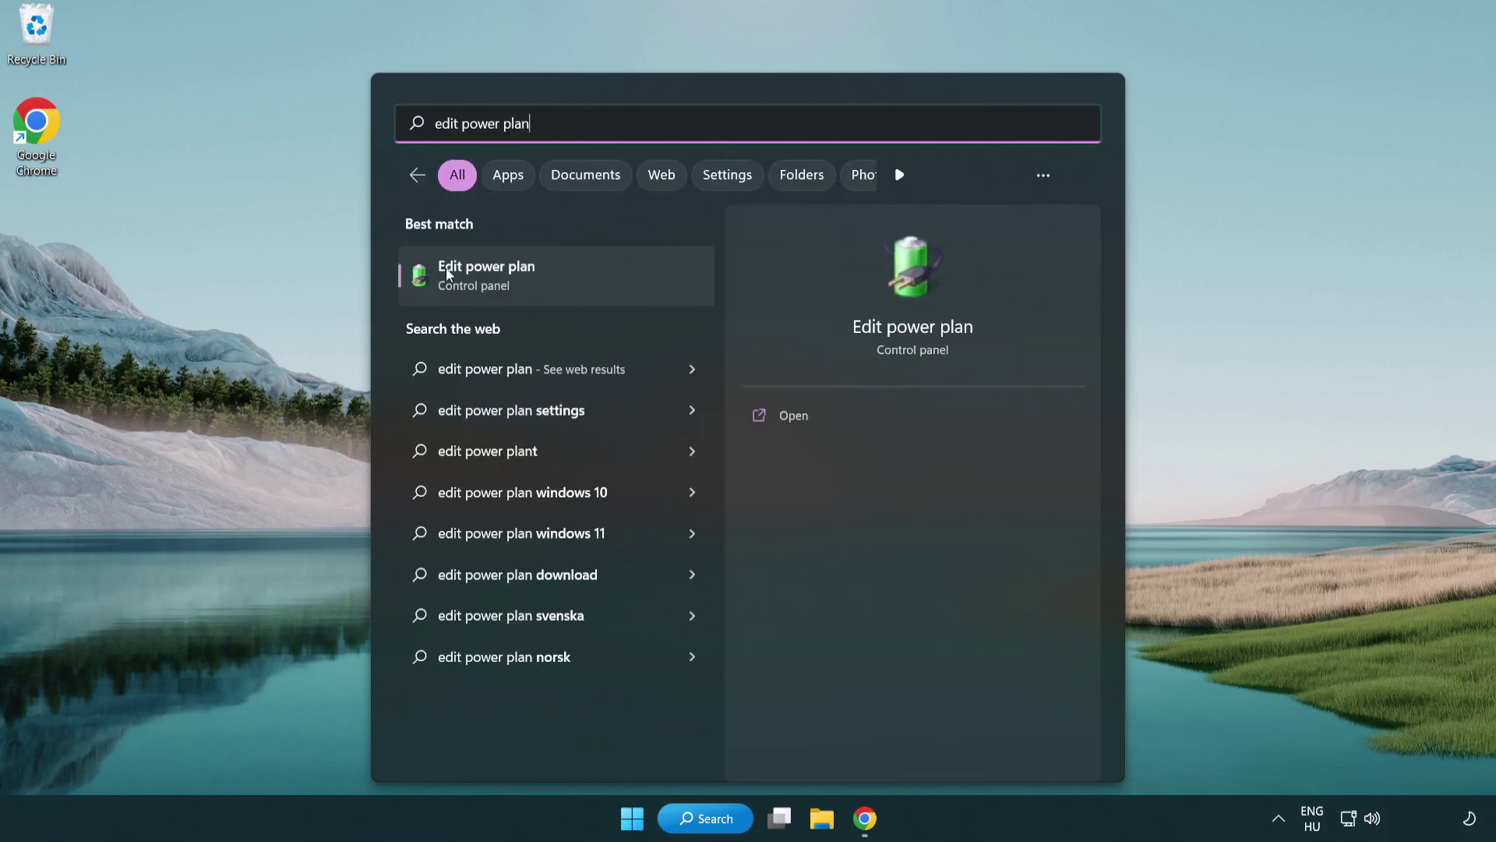
{"action": "left_click", "coordinate": [563, 282]}
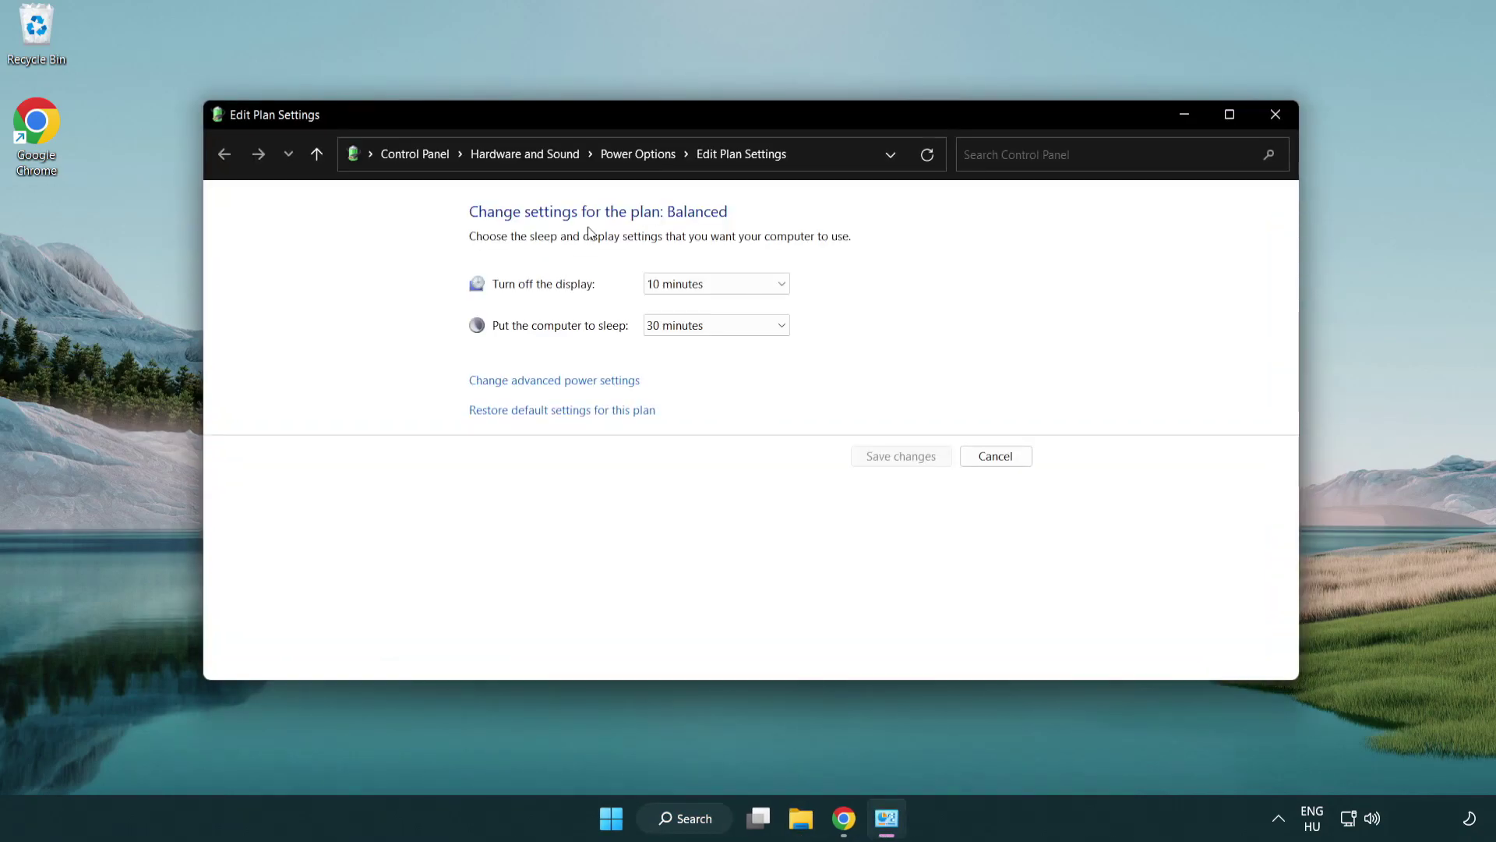
{"action": "left_click", "coordinate": [639, 155]}
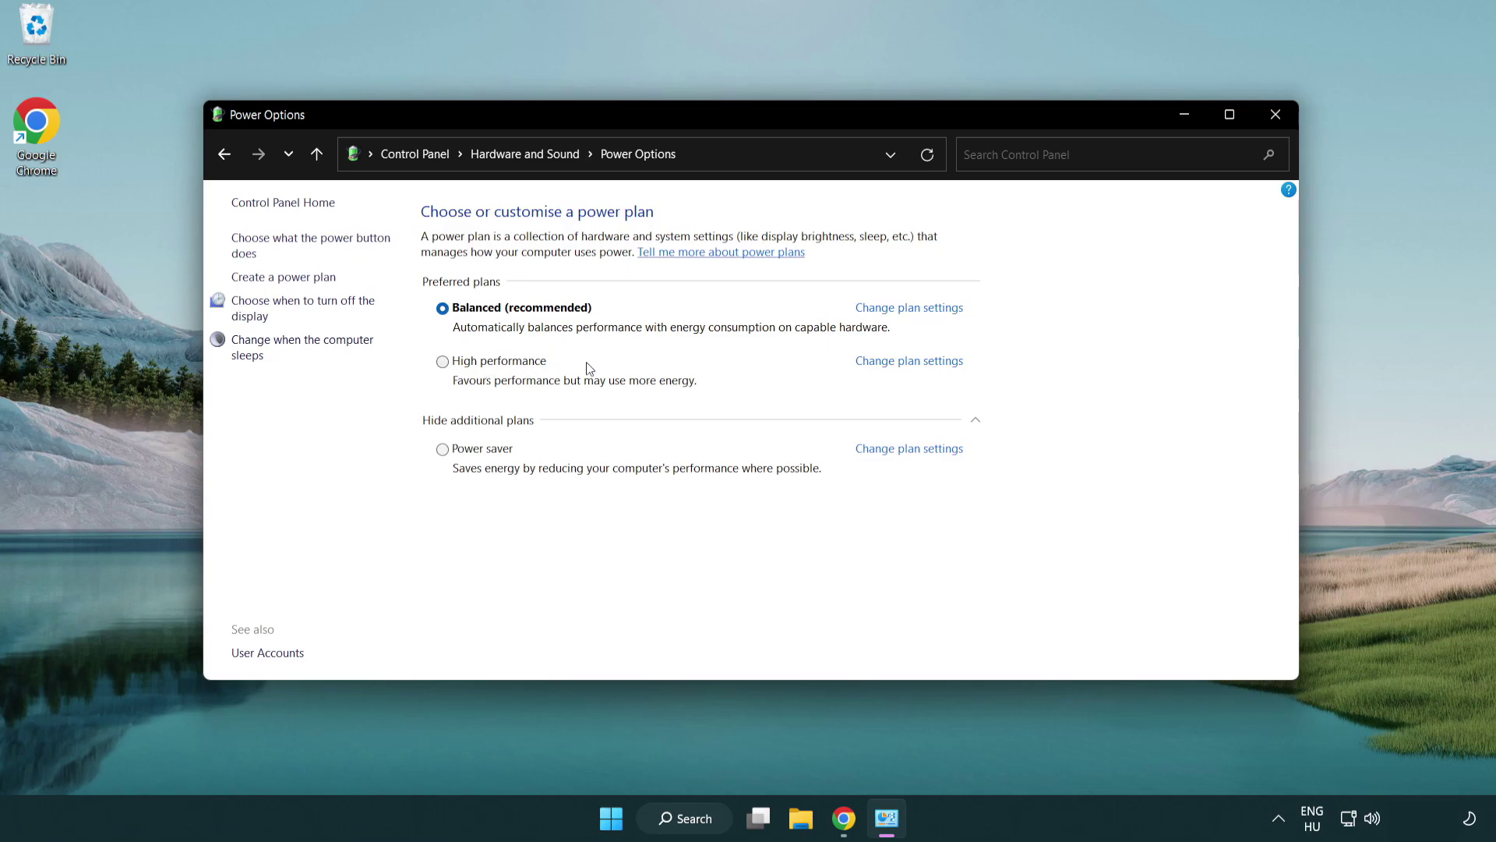
{"action": "left_click", "coordinate": [443, 362]}
{"action": "left_click", "coordinate": [1274, 117]}
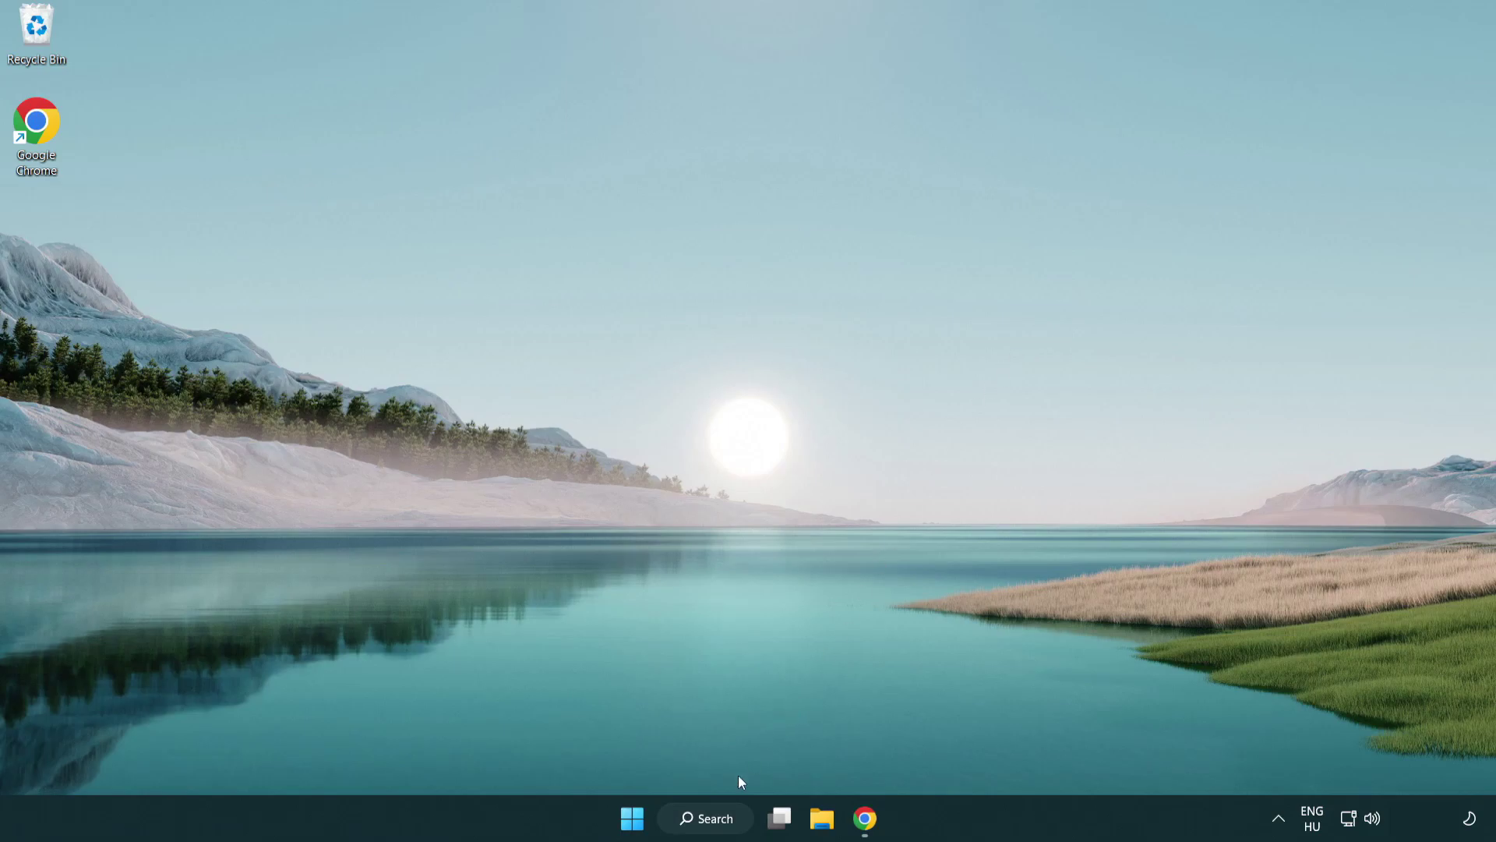
- Search Windows for device manager, open Device Manager and place its window near the middle of the desktop
{"action": "left_click", "coordinate": [726, 818]}
{"action": "type", "text": "device manager"}
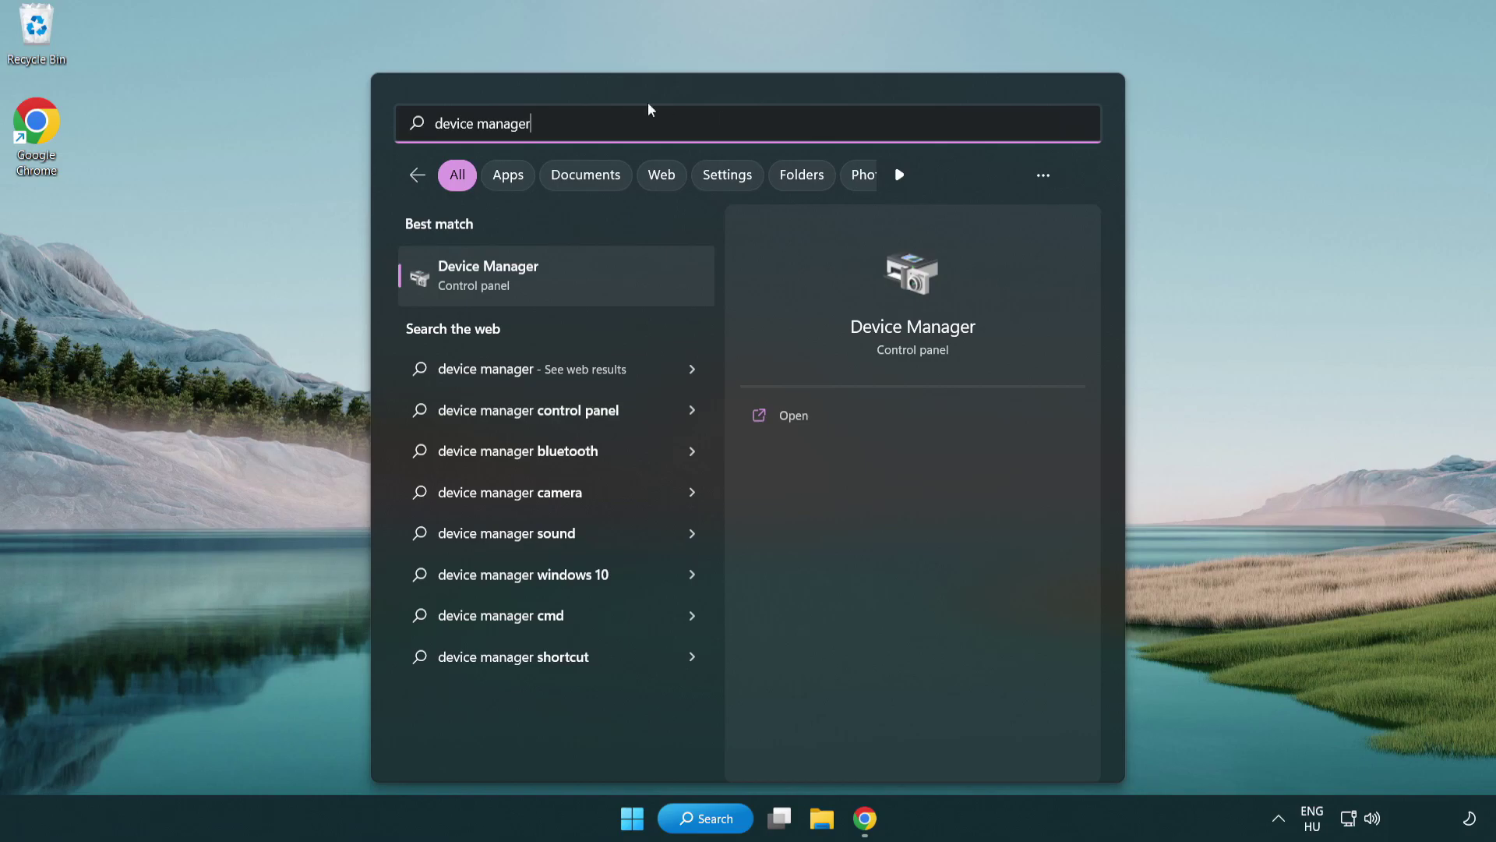
{"action": "left_click", "coordinate": [572, 282]}
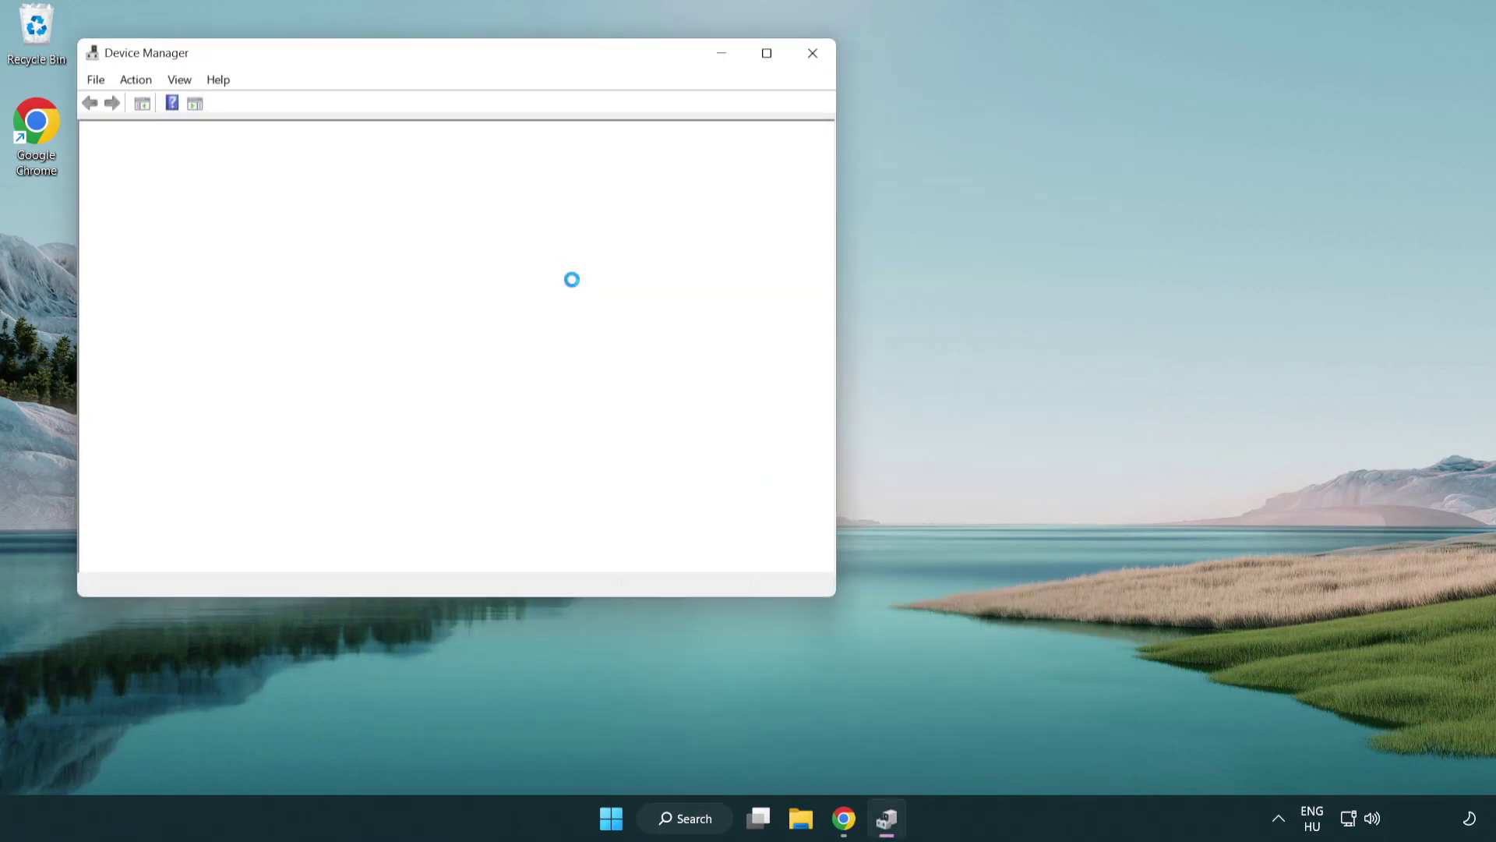
{"action": "left_click_drag", "start_coordinate": [491, 59], "coordinate": [769, 140]}
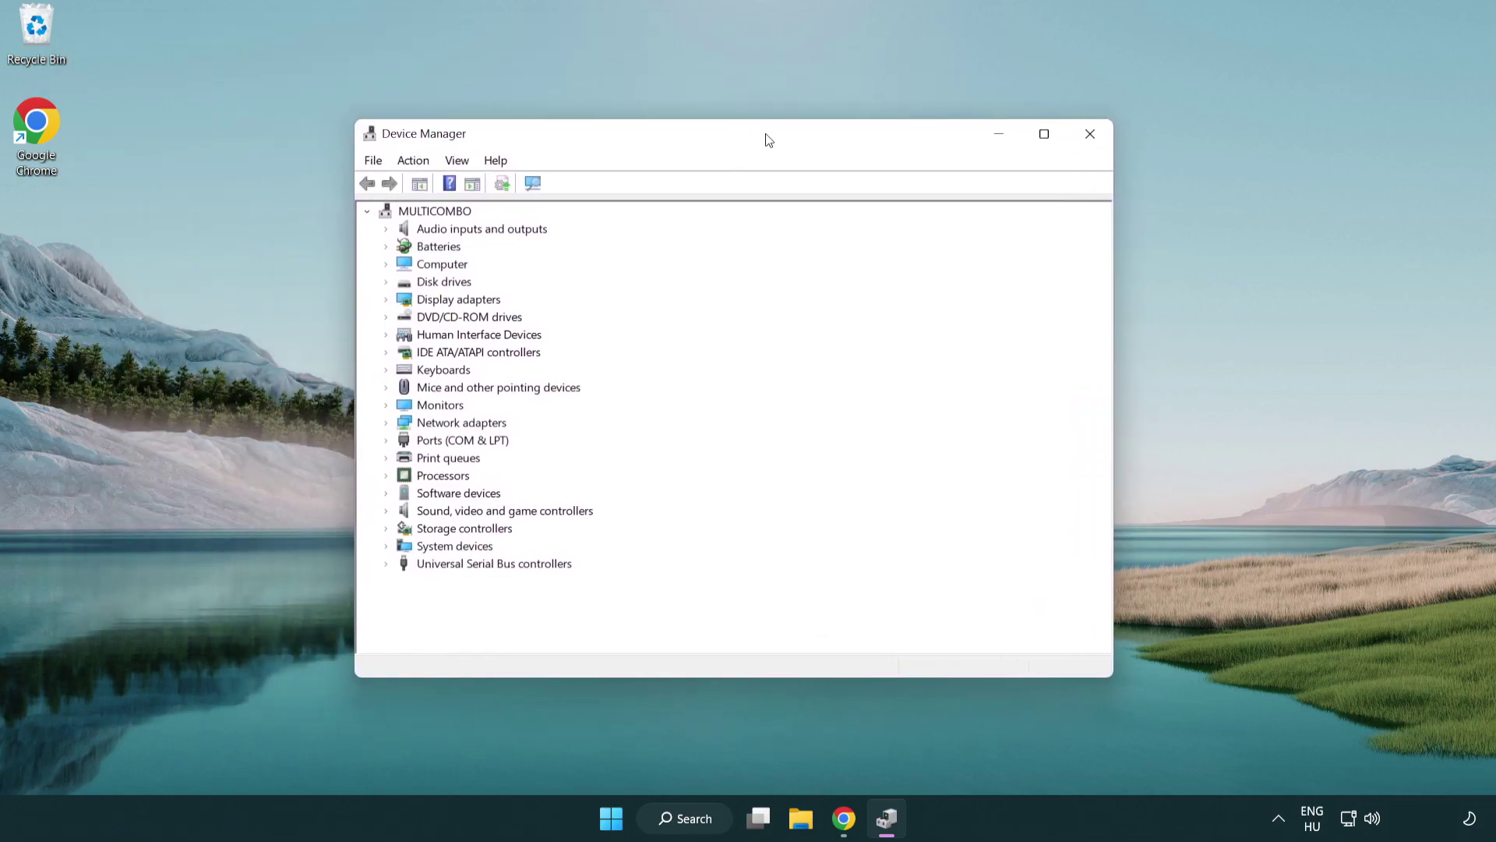
- Run an automatic driver search for the VMware SVGA 3D display adapter, then close Device Manager
{"action": "left_click", "coordinate": [405, 300]}
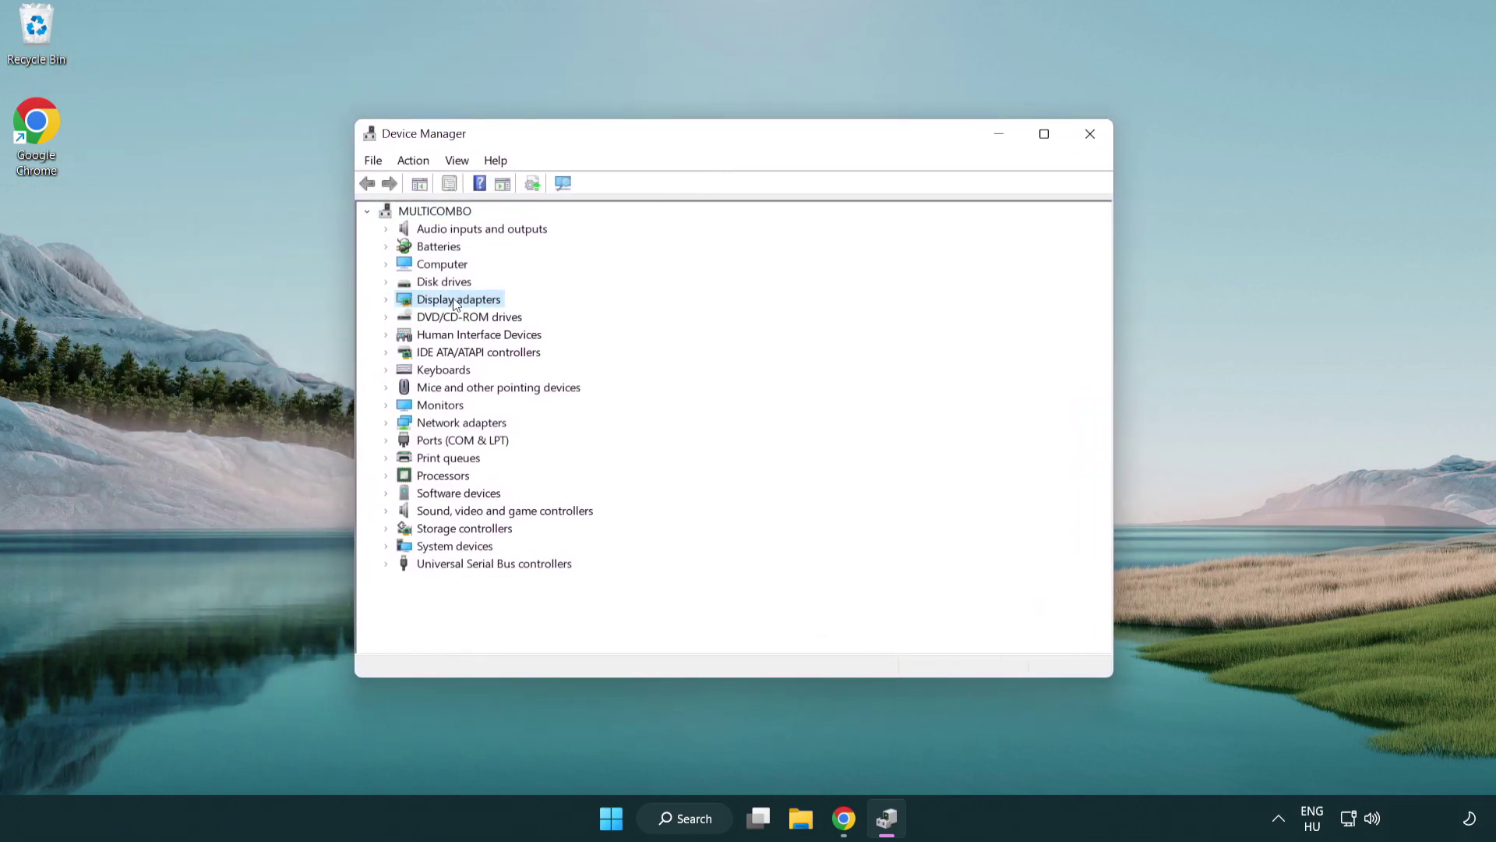
{"action": "left_click", "coordinate": [388, 300]}
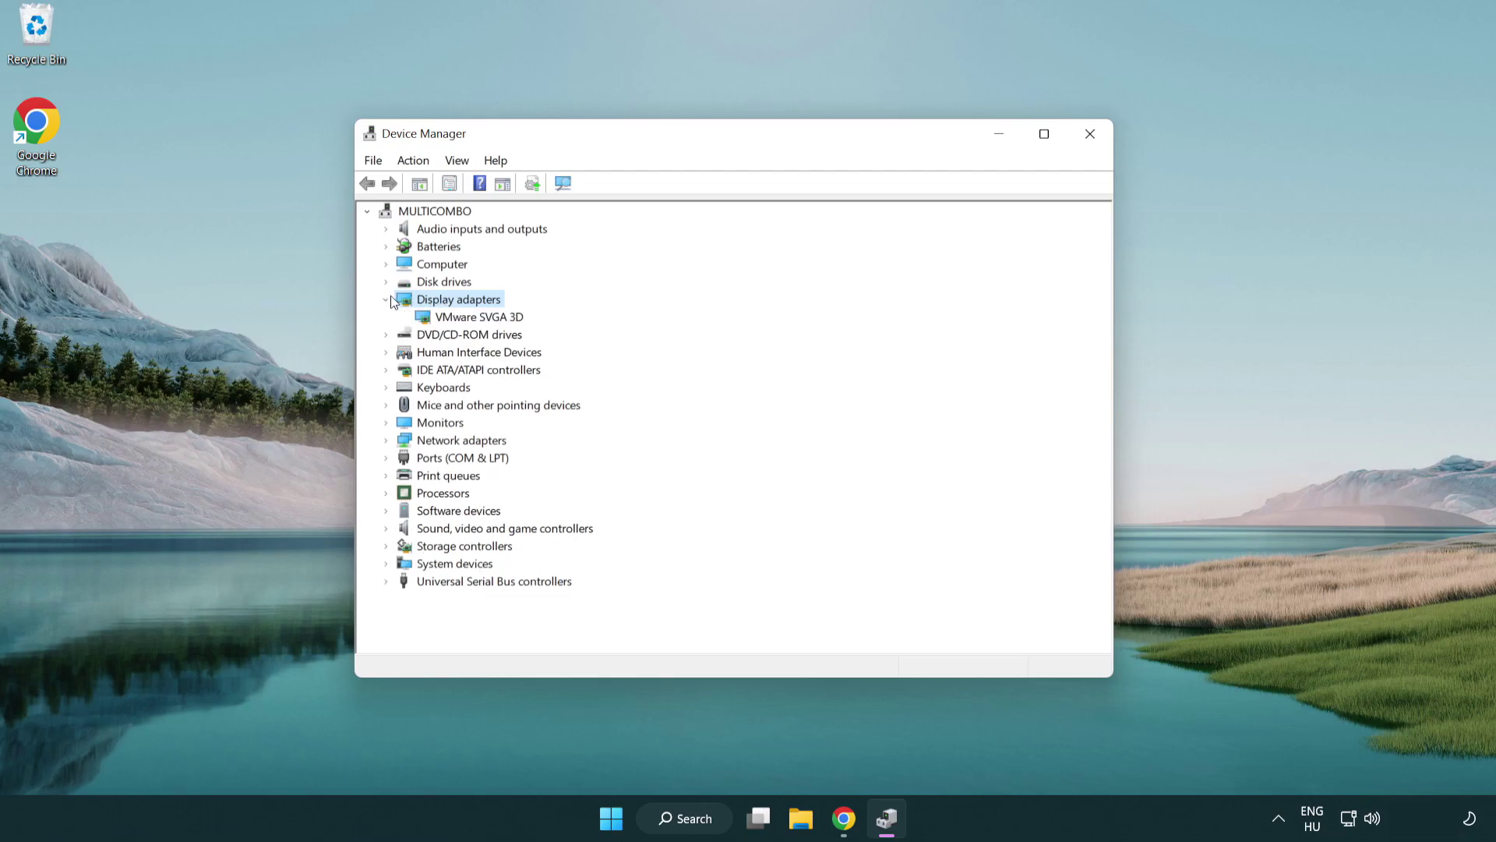
{"action": "left_click", "coordinate": [430, 318]}
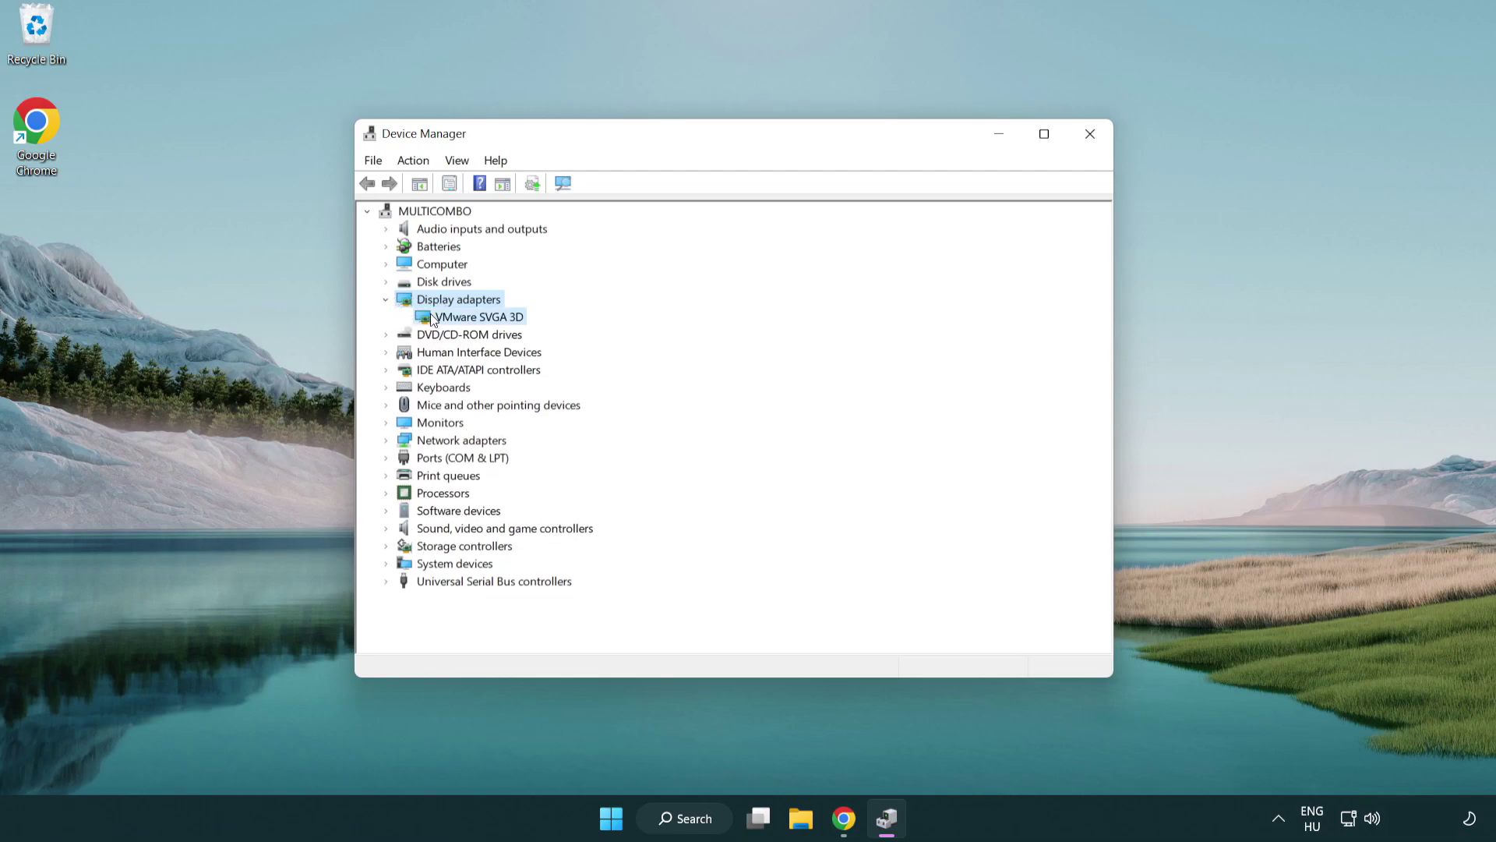
{"action": "right_click", "coordinate": [470, 323]}
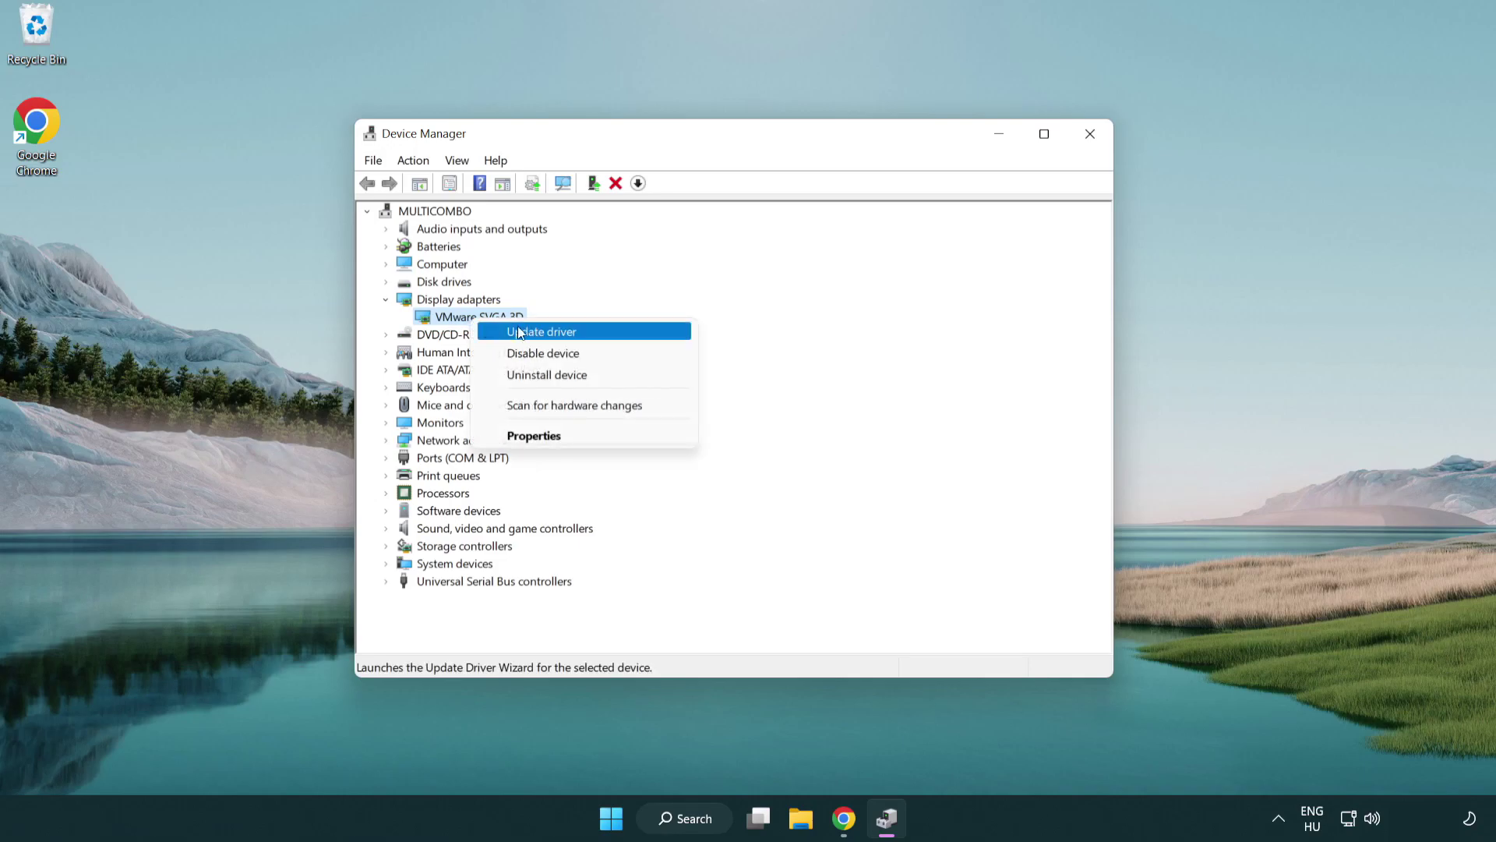
{"action": "left_click", "coordinate": [597, 334]}
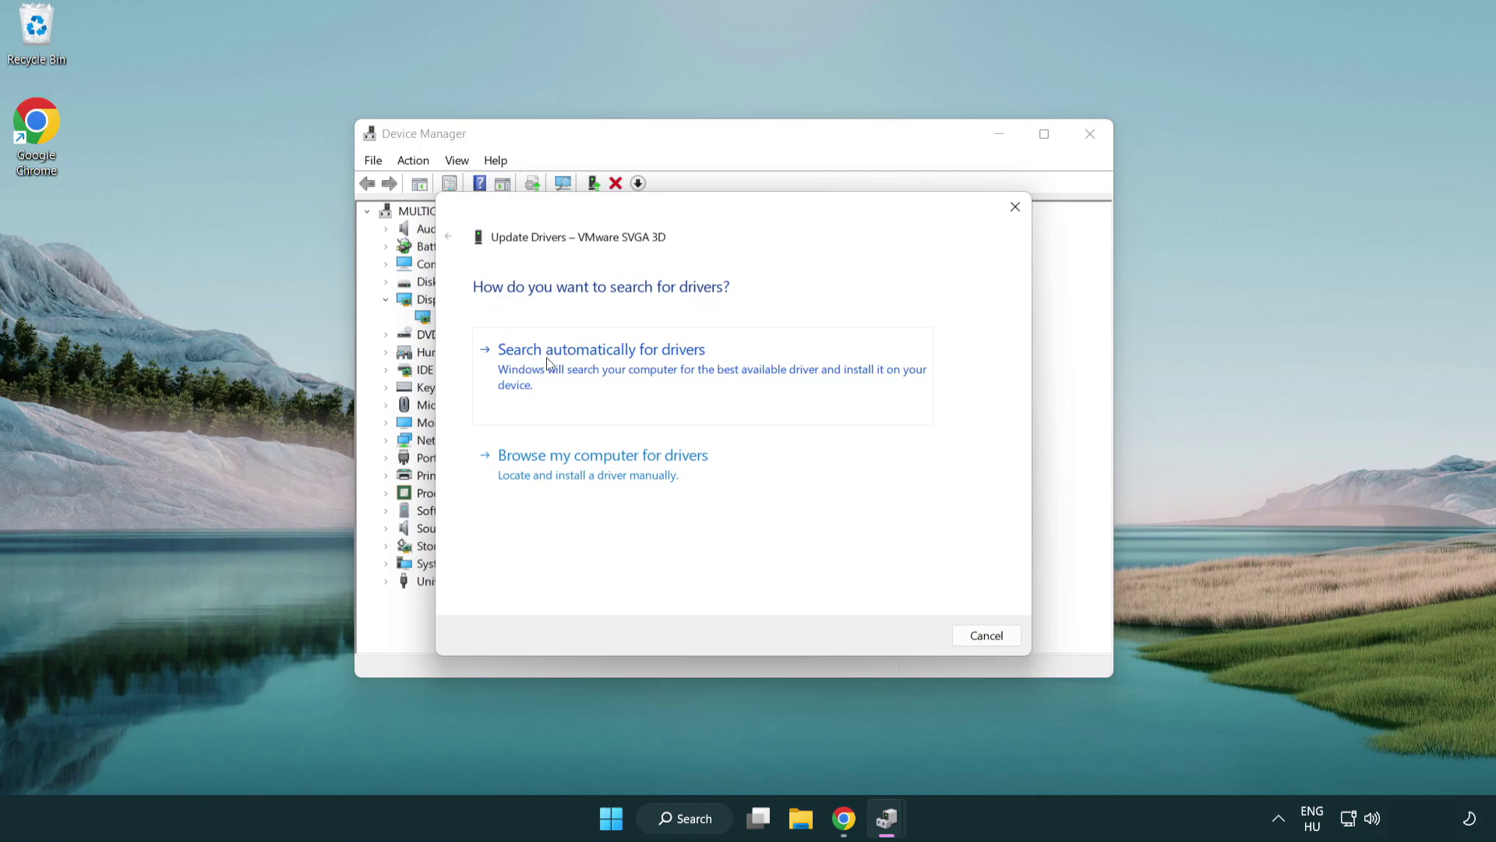
{"action": "left_click", "coordinate": [614, 366]}
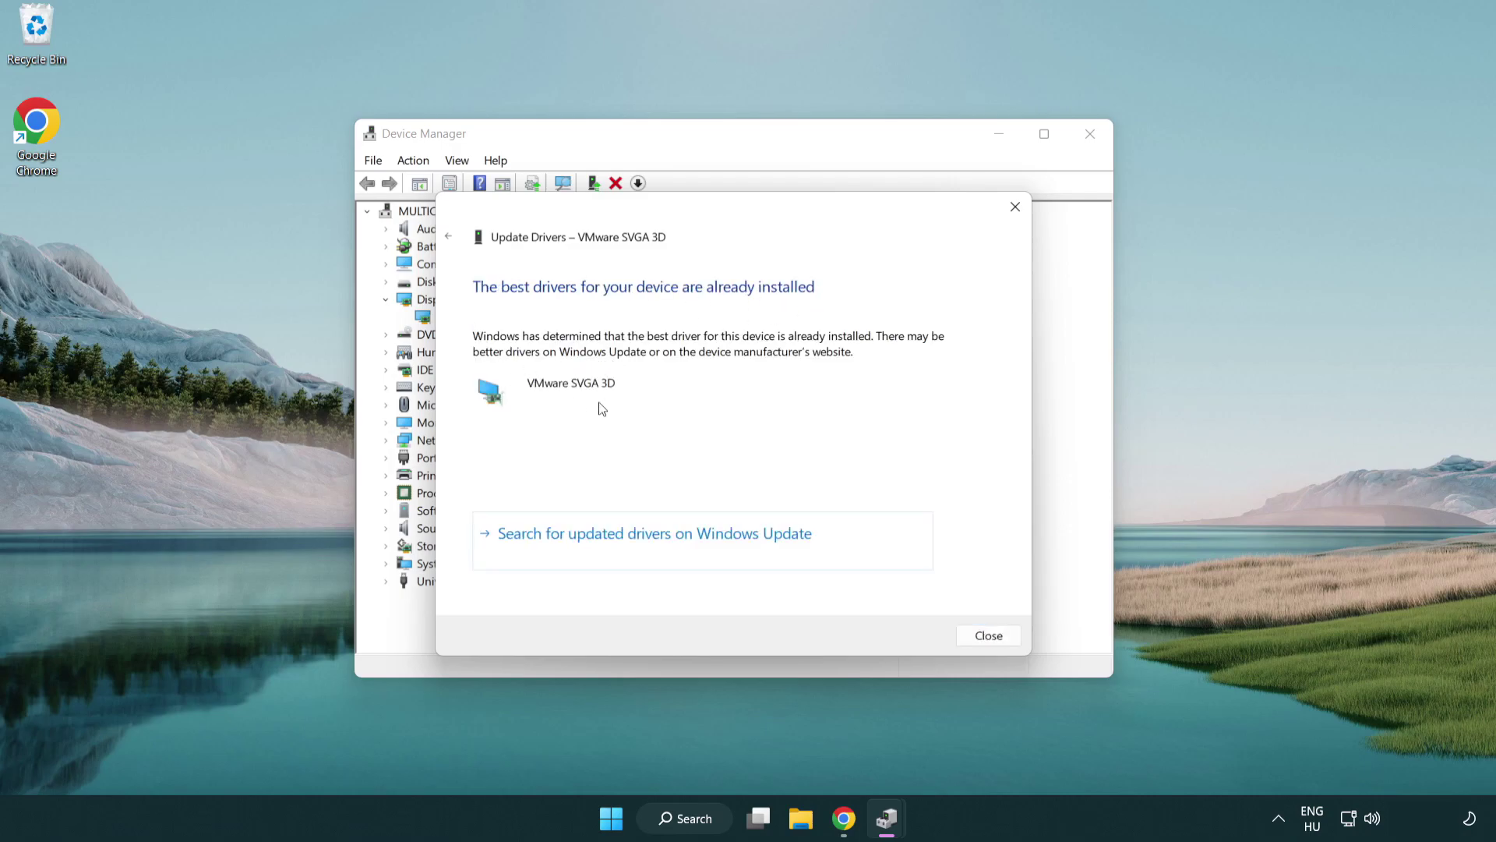
{"action": "left_click", "coordinate": [984, 638]}
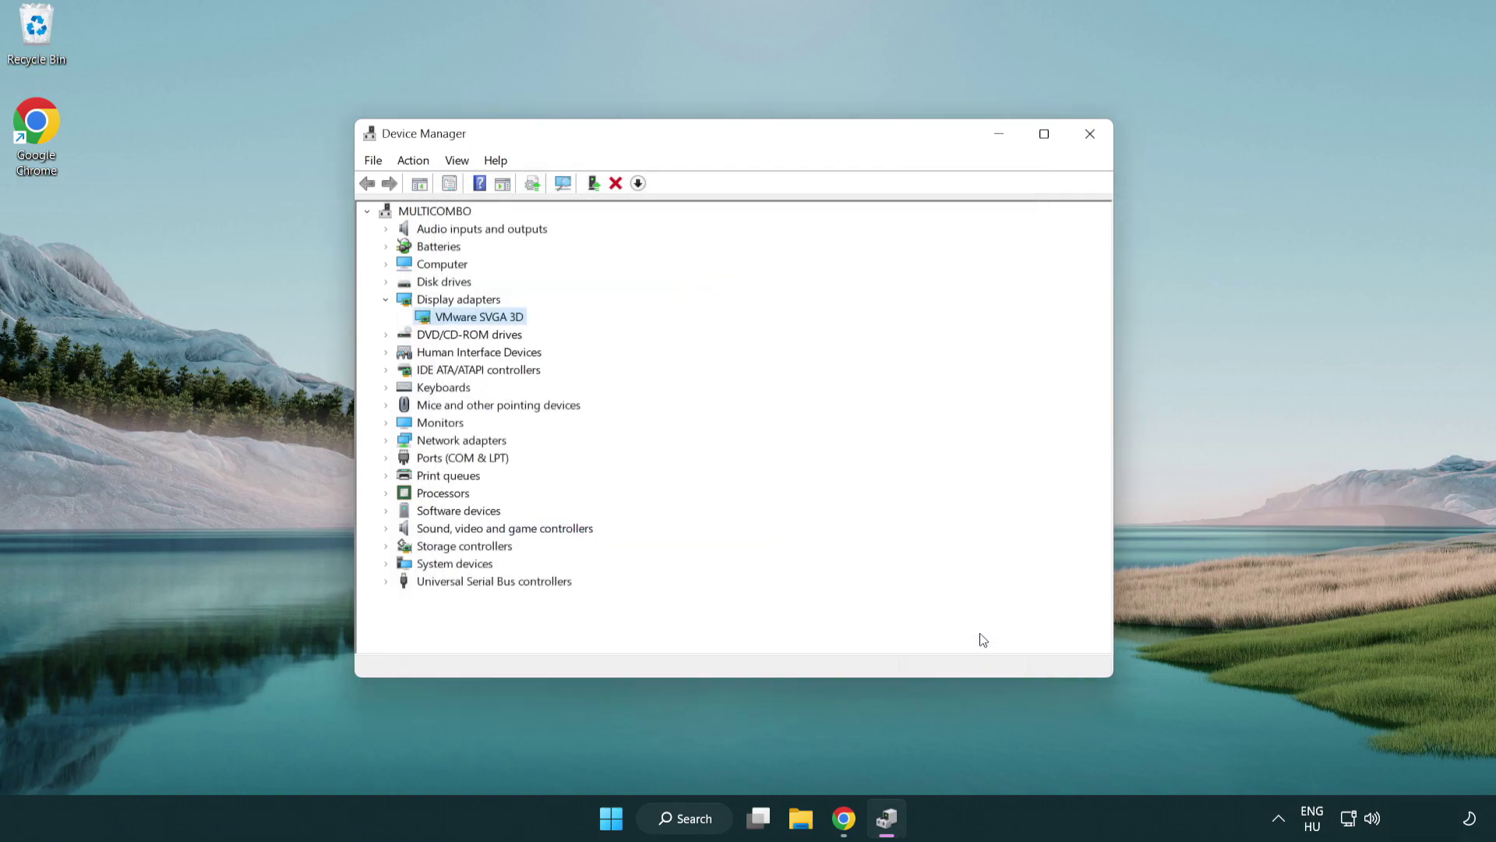
{"action": "left_click", "coordinate": [1084, 132]}
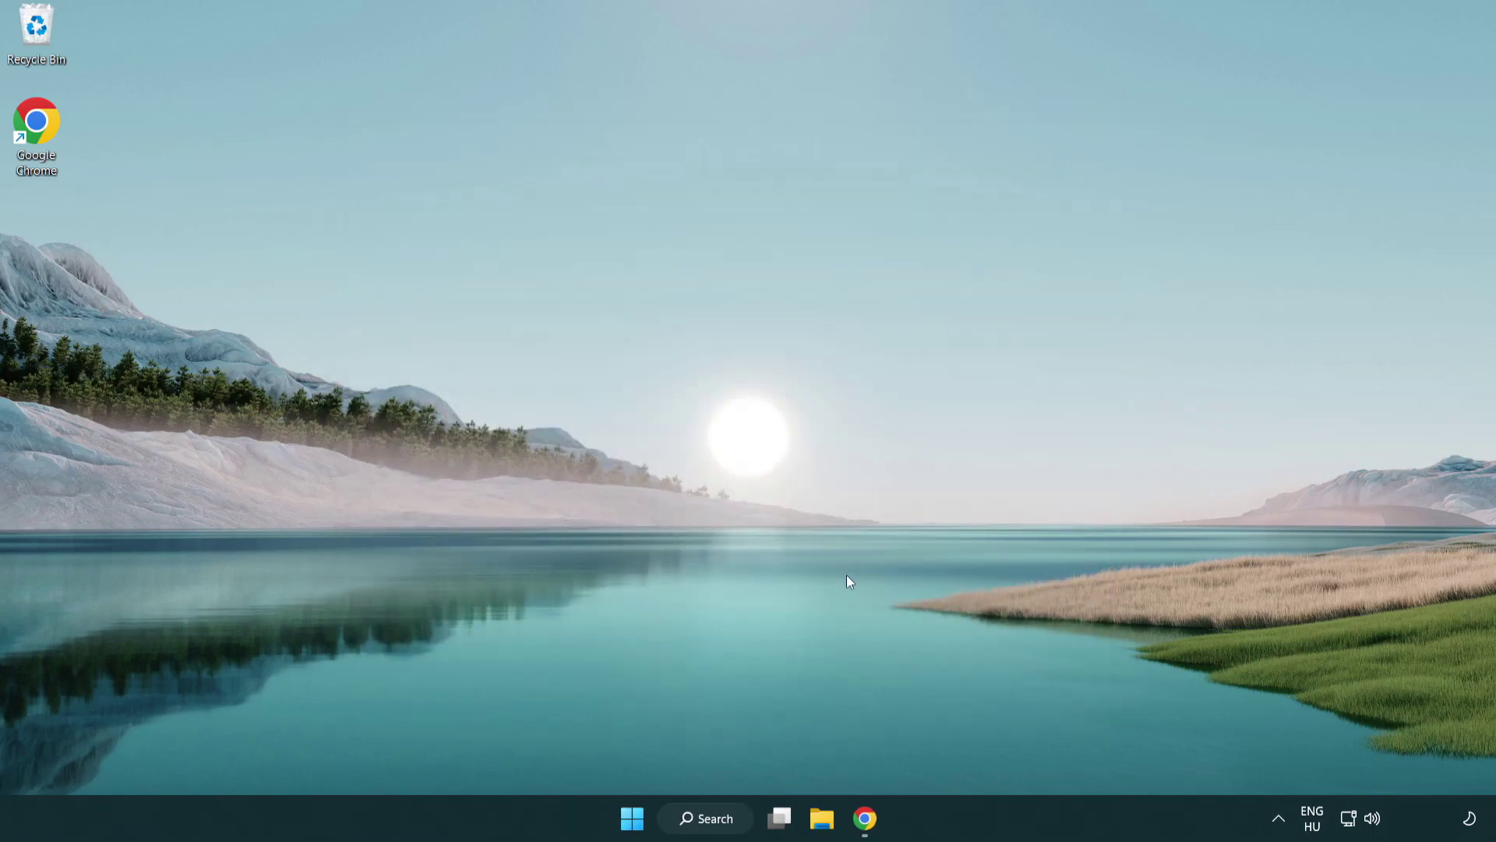
- Search Windows for game mode and open the Game Mode settings to check whether Game Mode is on
{"action": "left_click", "coordinate": [715, 826]}
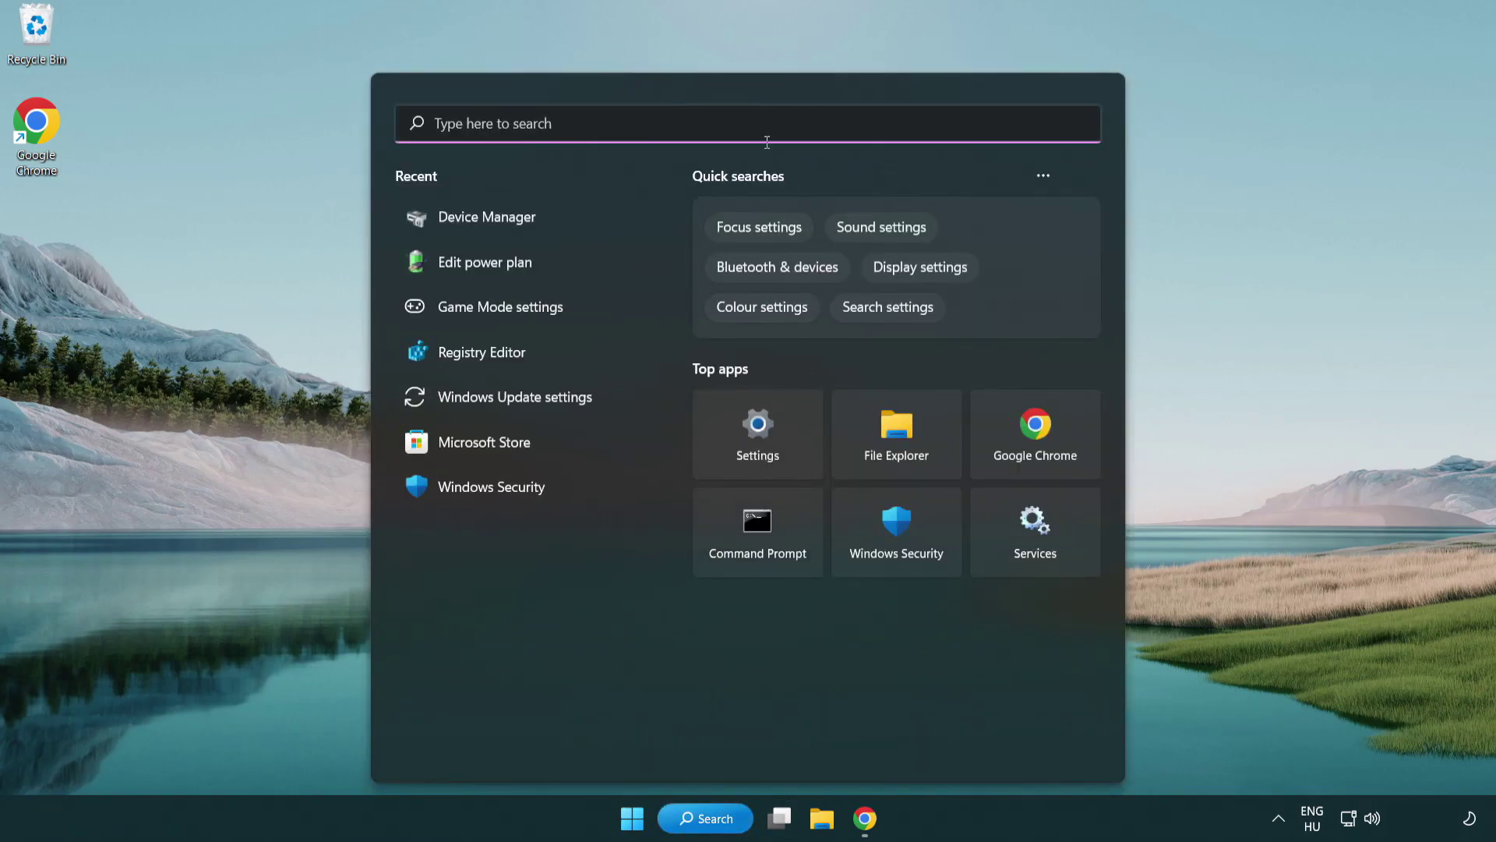
{"action": "type", "text": "game"}
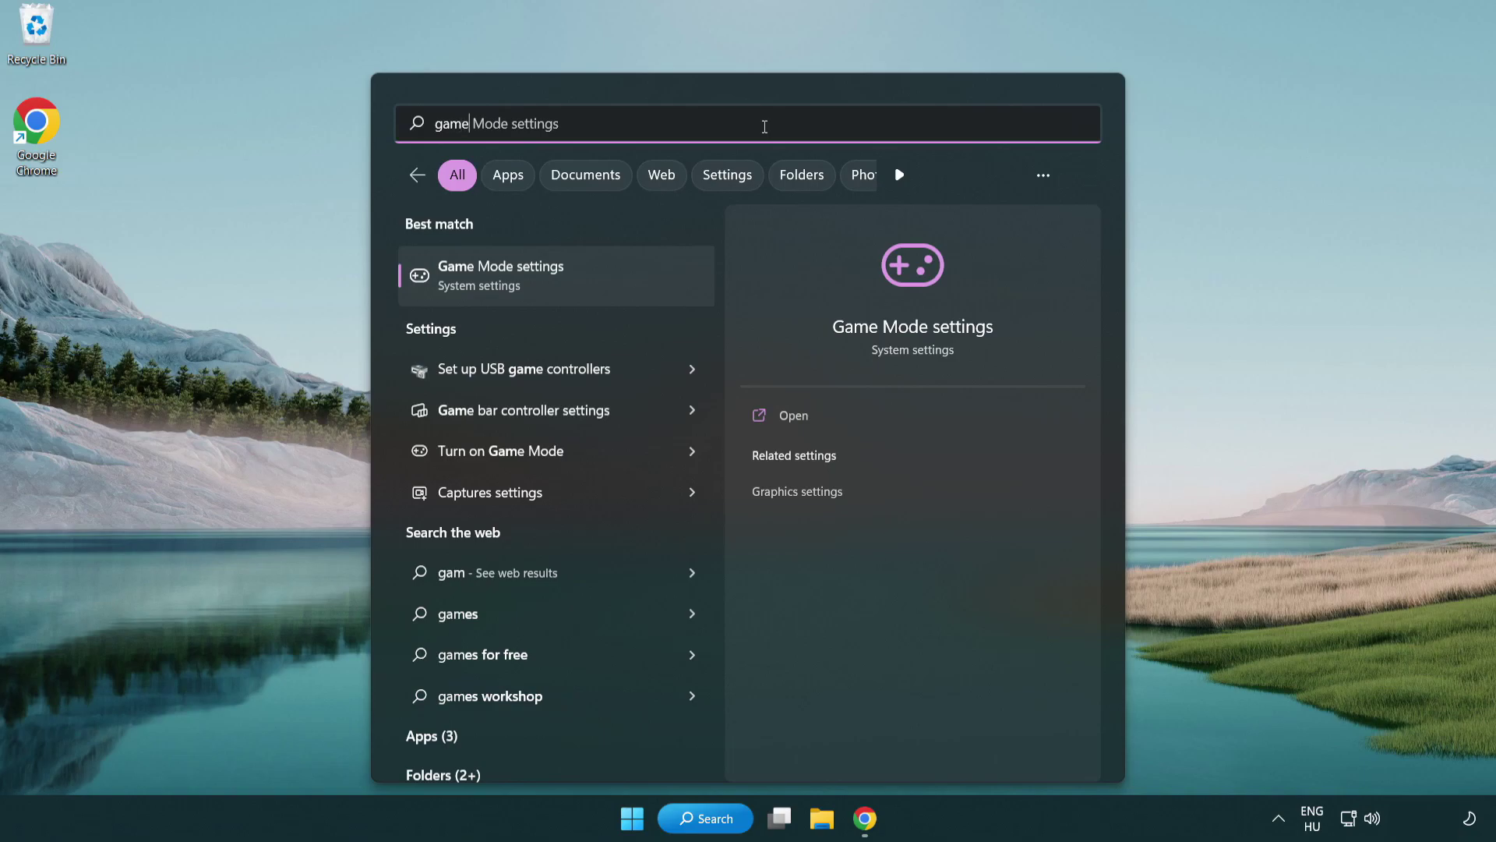
{"action": "type", "text": " mode"}
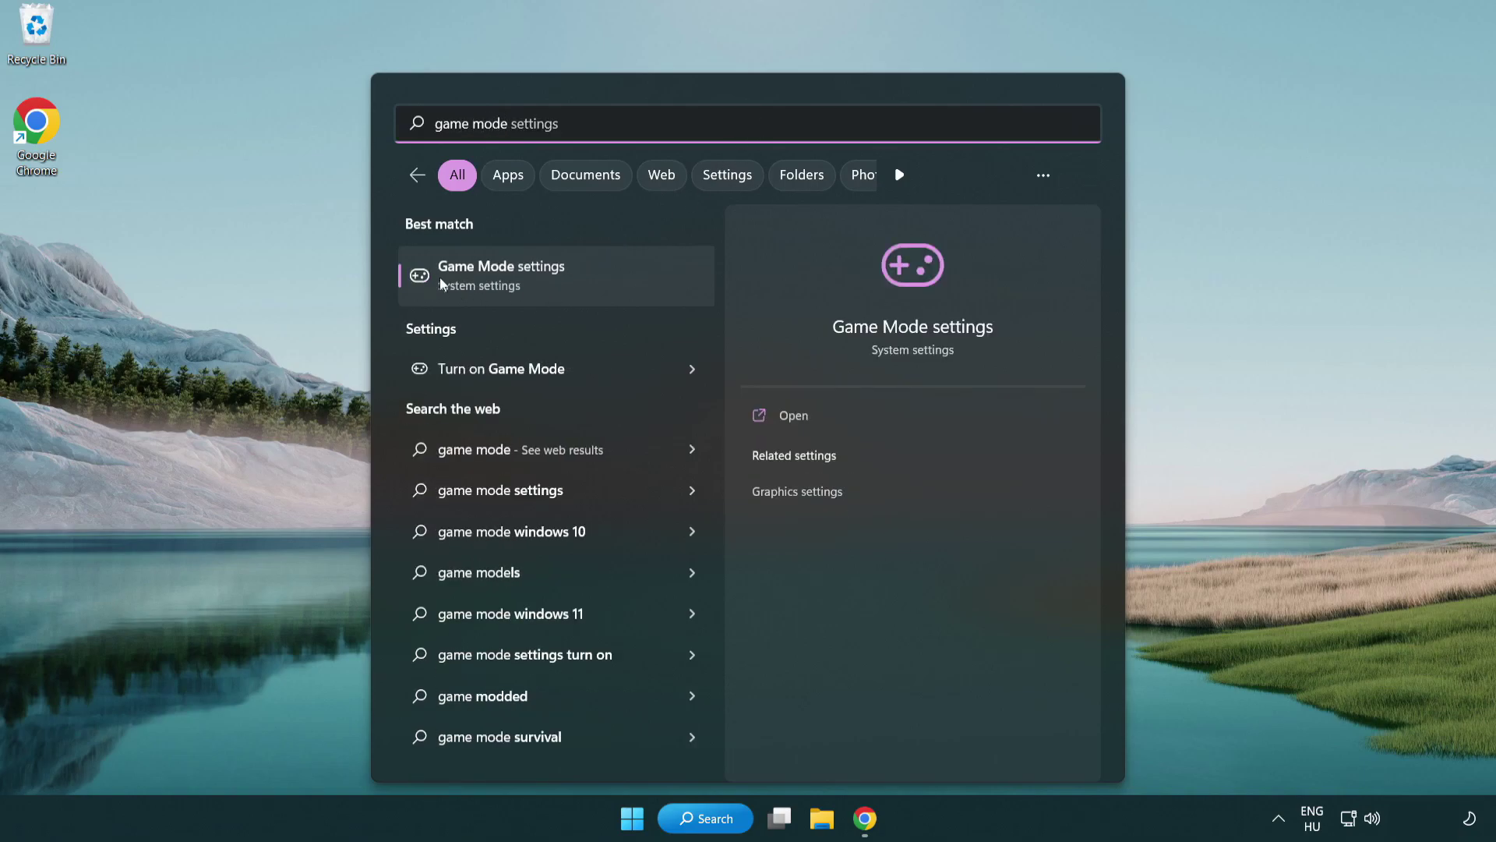
{"action": "left_click", "coordinate": [562, 280]}
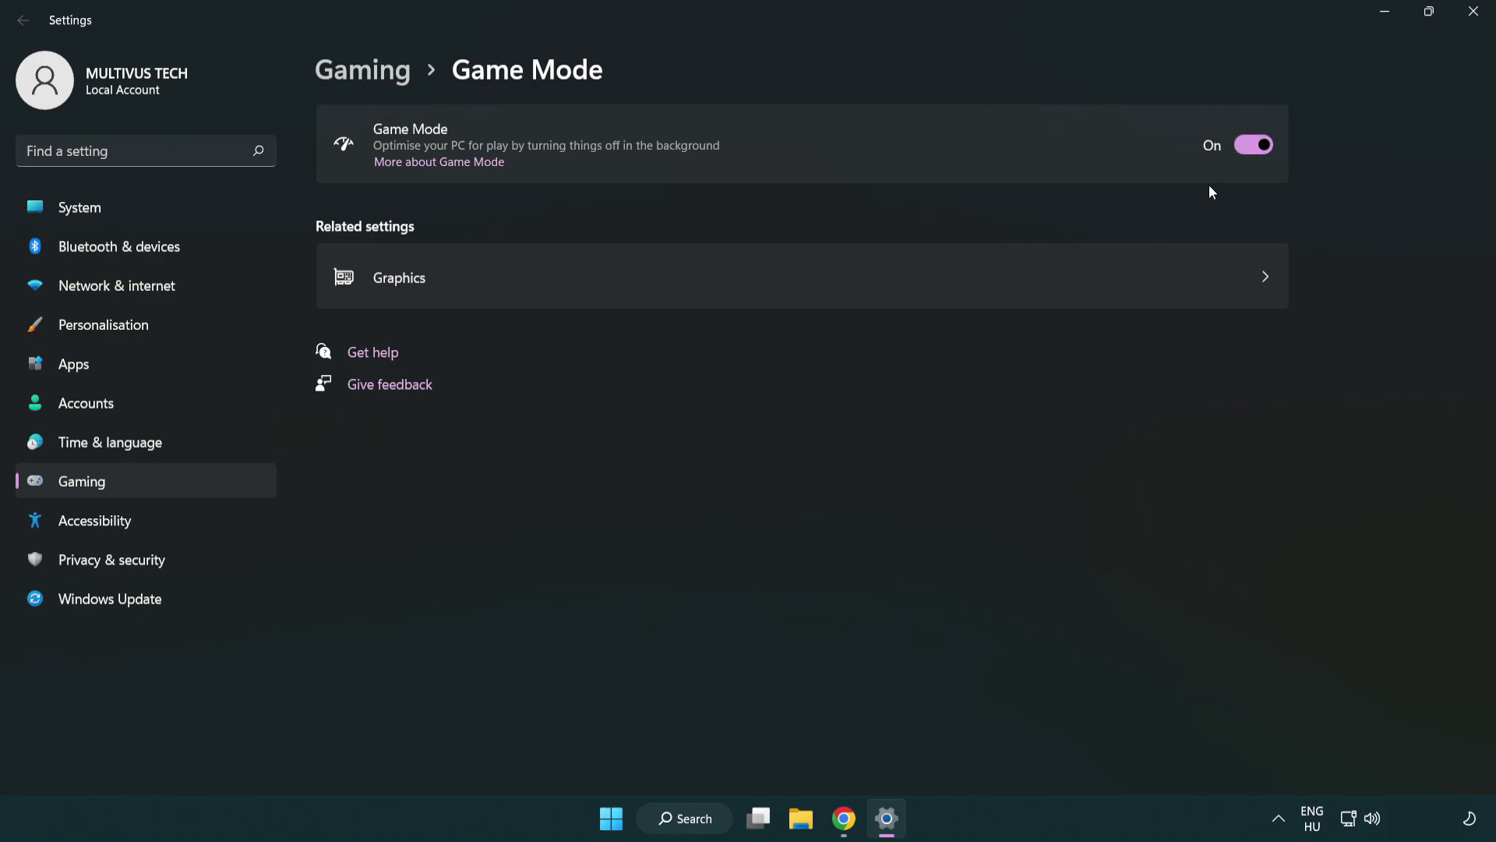
- Check the controller button option in the Xbox Game Bar settings, then close Settings
{"action": "left_click", "coordinate": [385, 78]}
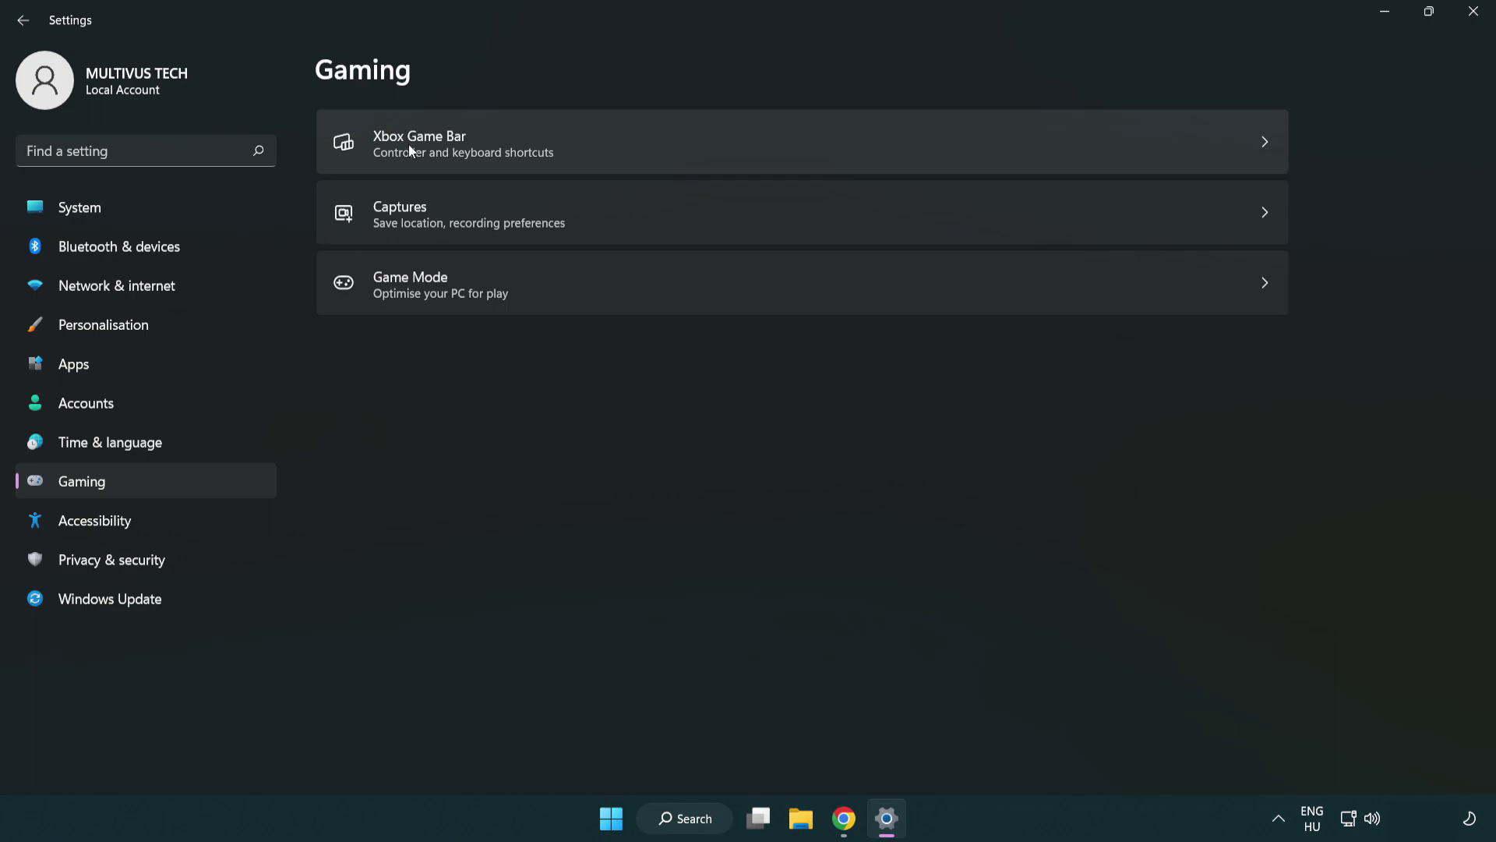
{"action": "left_click", "coordinate": [663, 141]}
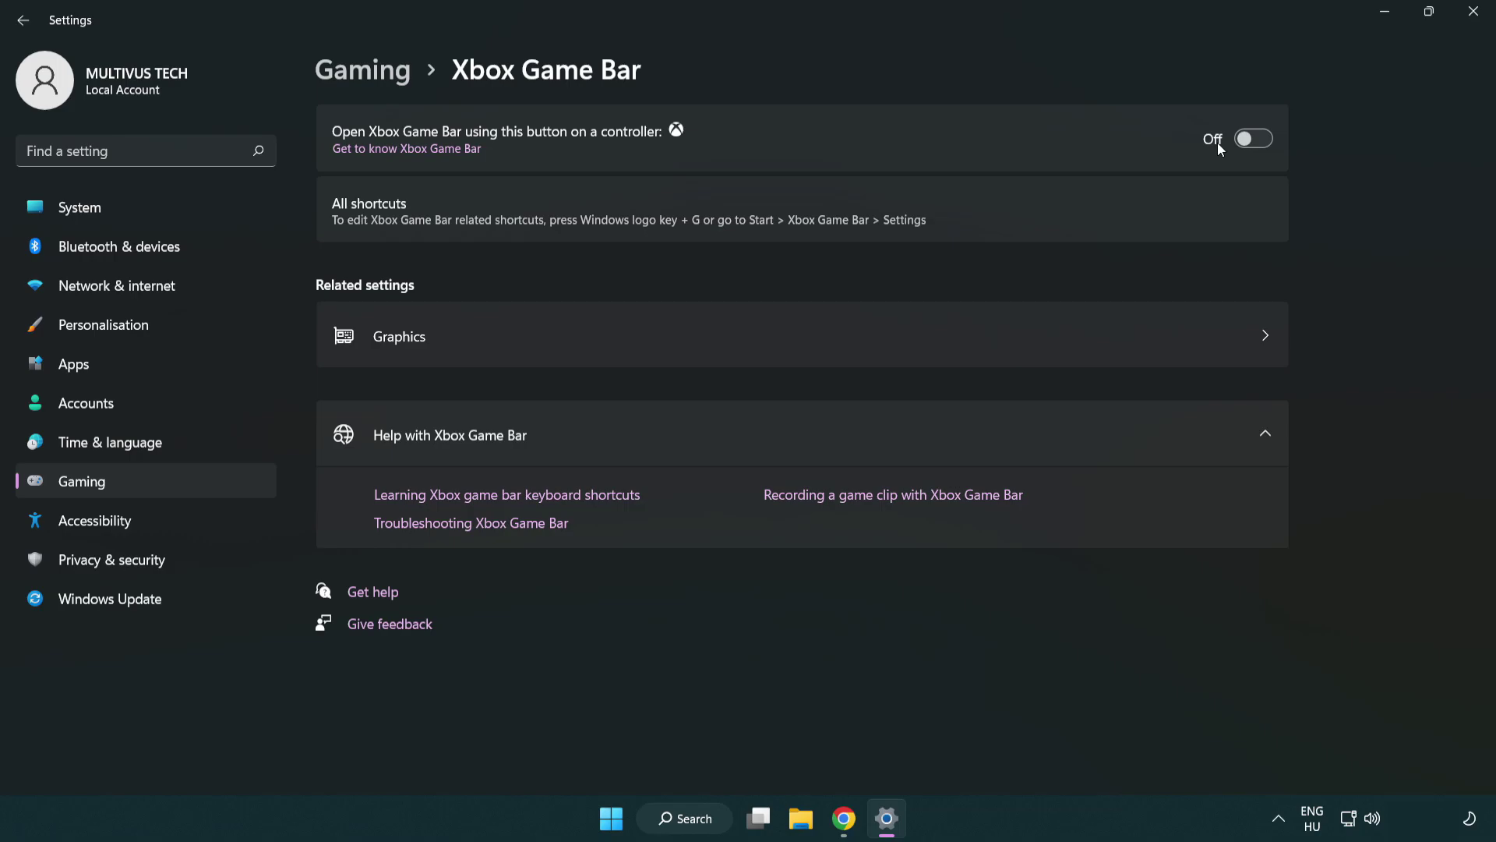
{"action": "left_click", "coordinate": [1473, 14]}
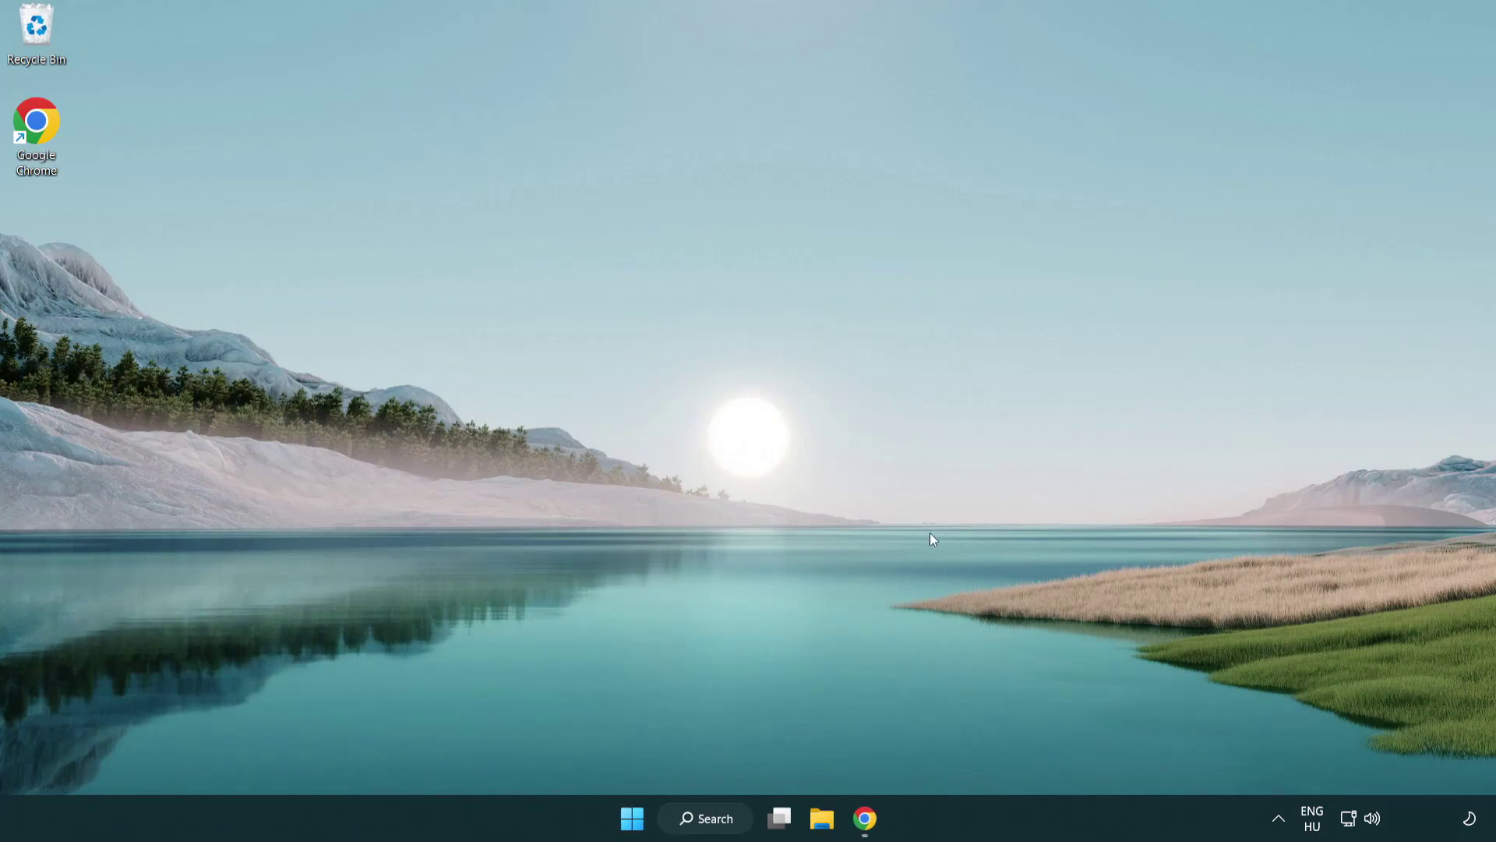
- Open Task Manager and end the Google Chrome task
{"action": "right_click", "coordinate": [632, 818]}
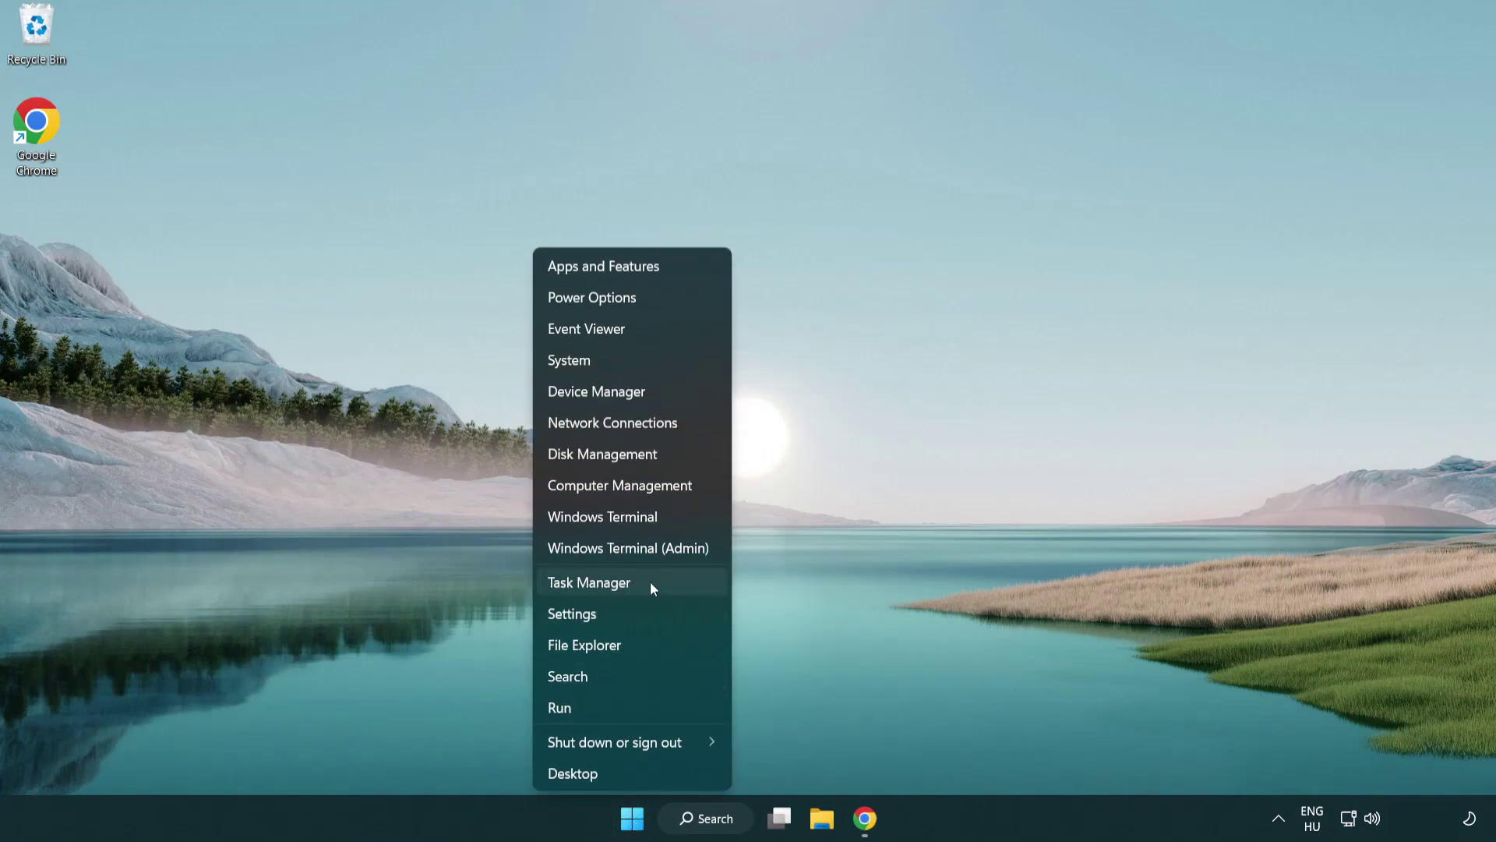
{"action": "left_click", "coordinate": [659, 587]}
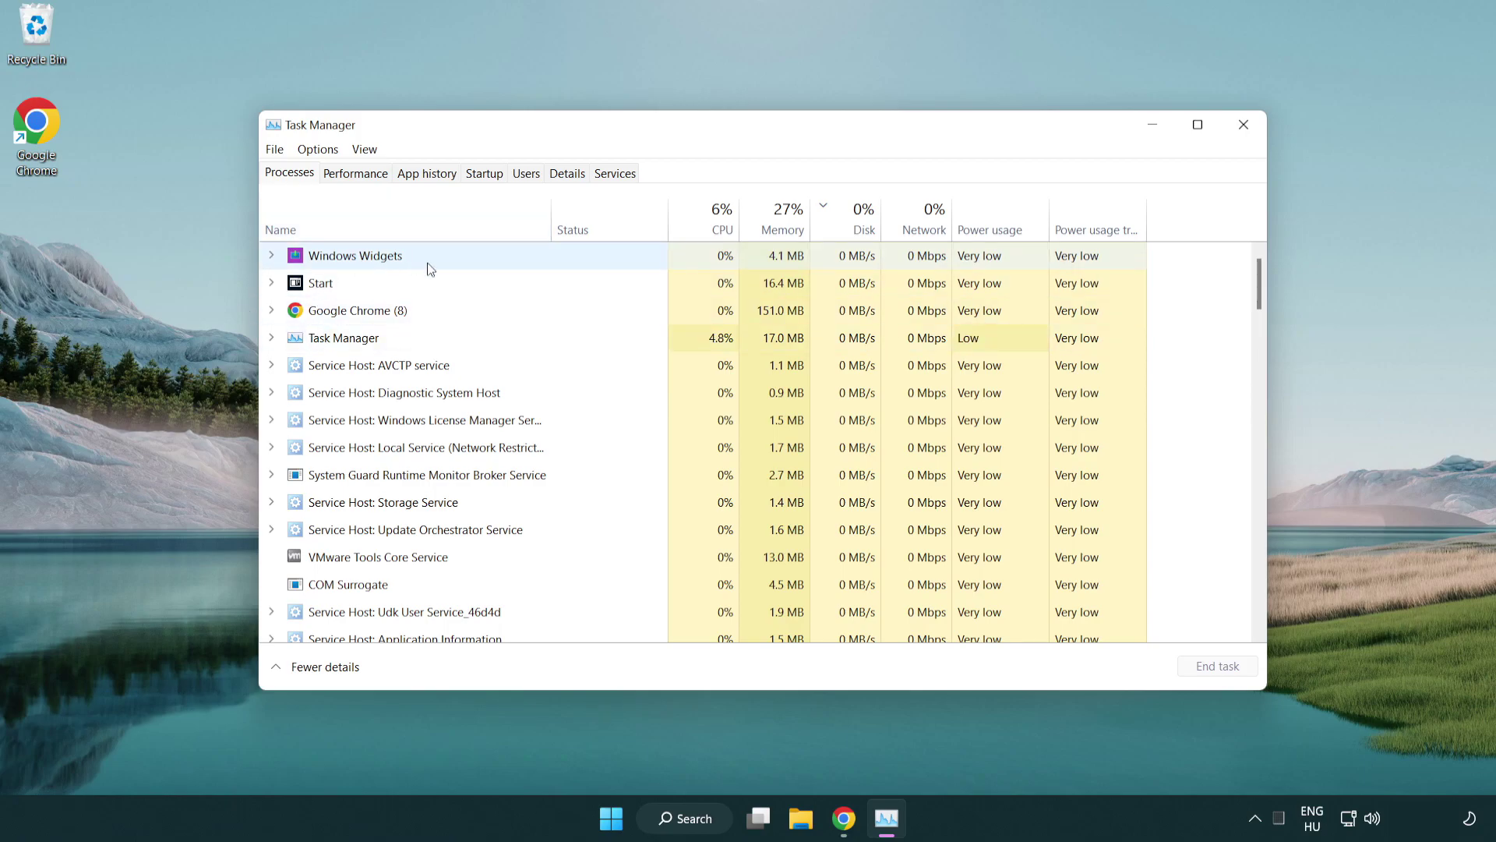
{"action": "left_click", "coordinate": [381, 367]}
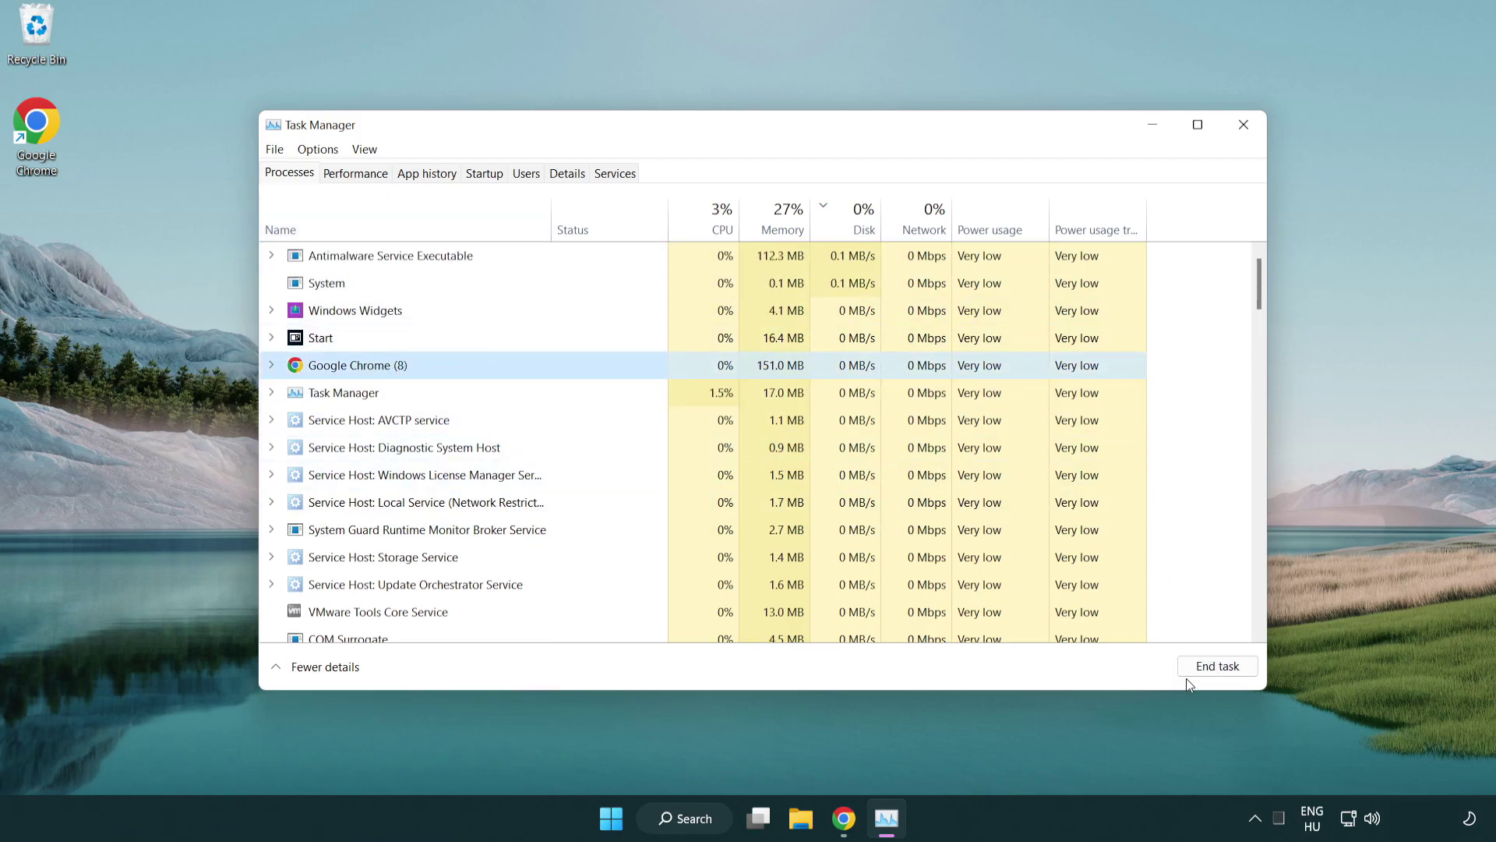
{"action": "left_click", "coordinate": [1218, 666]}
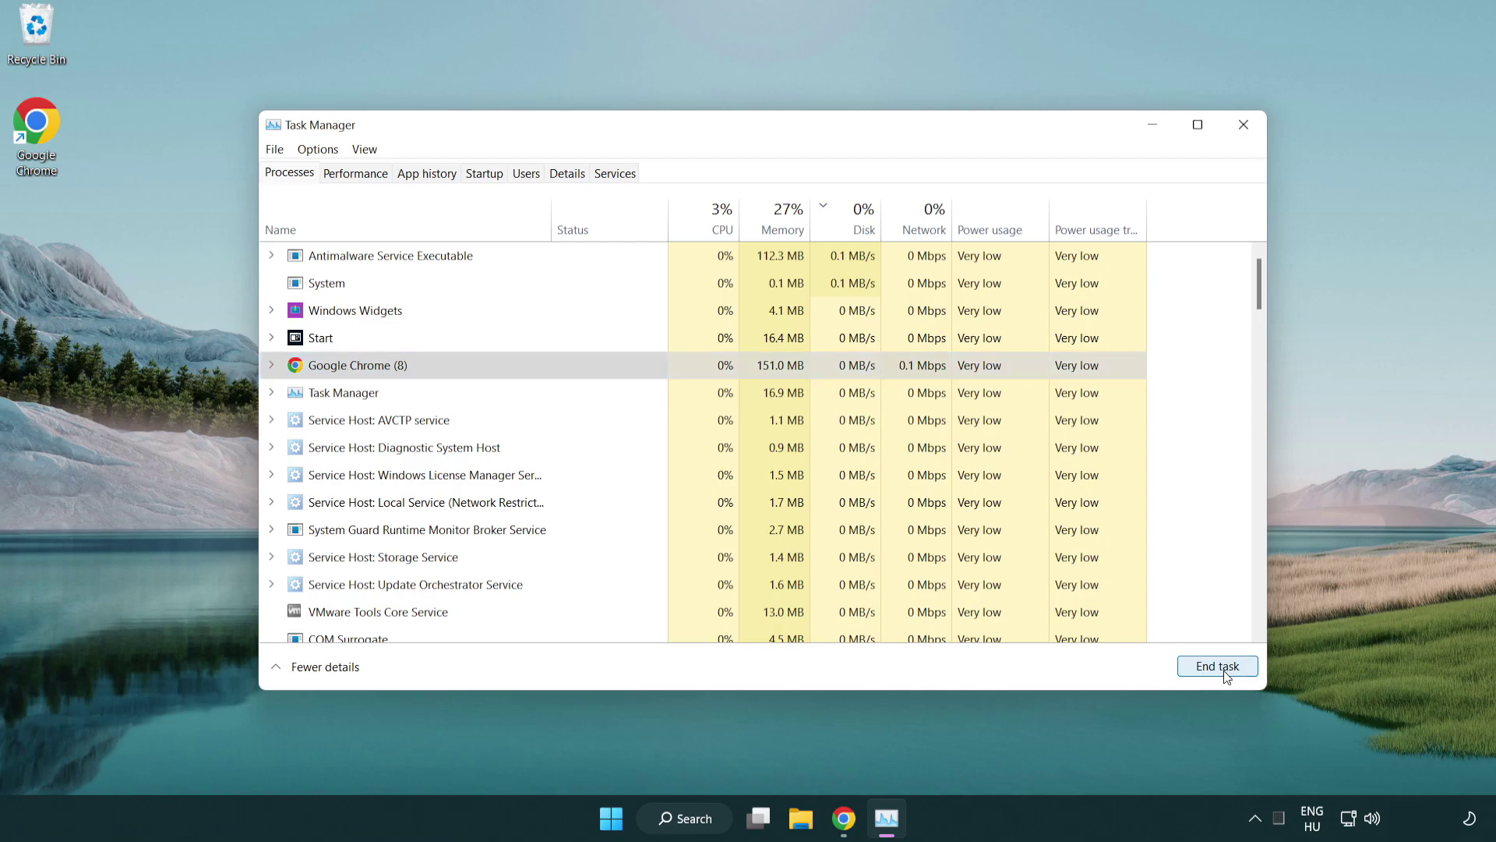
{"action": "mouse_move", "coordinate": [1264, 297]}
{"action": "left_mouse_down"}
{"action": "mouse_move", "coordinate": [1256, 530]}
{"action": "mouse_move", "coordinate": [1253, 284]}
{"action": "left_mouse_up"}
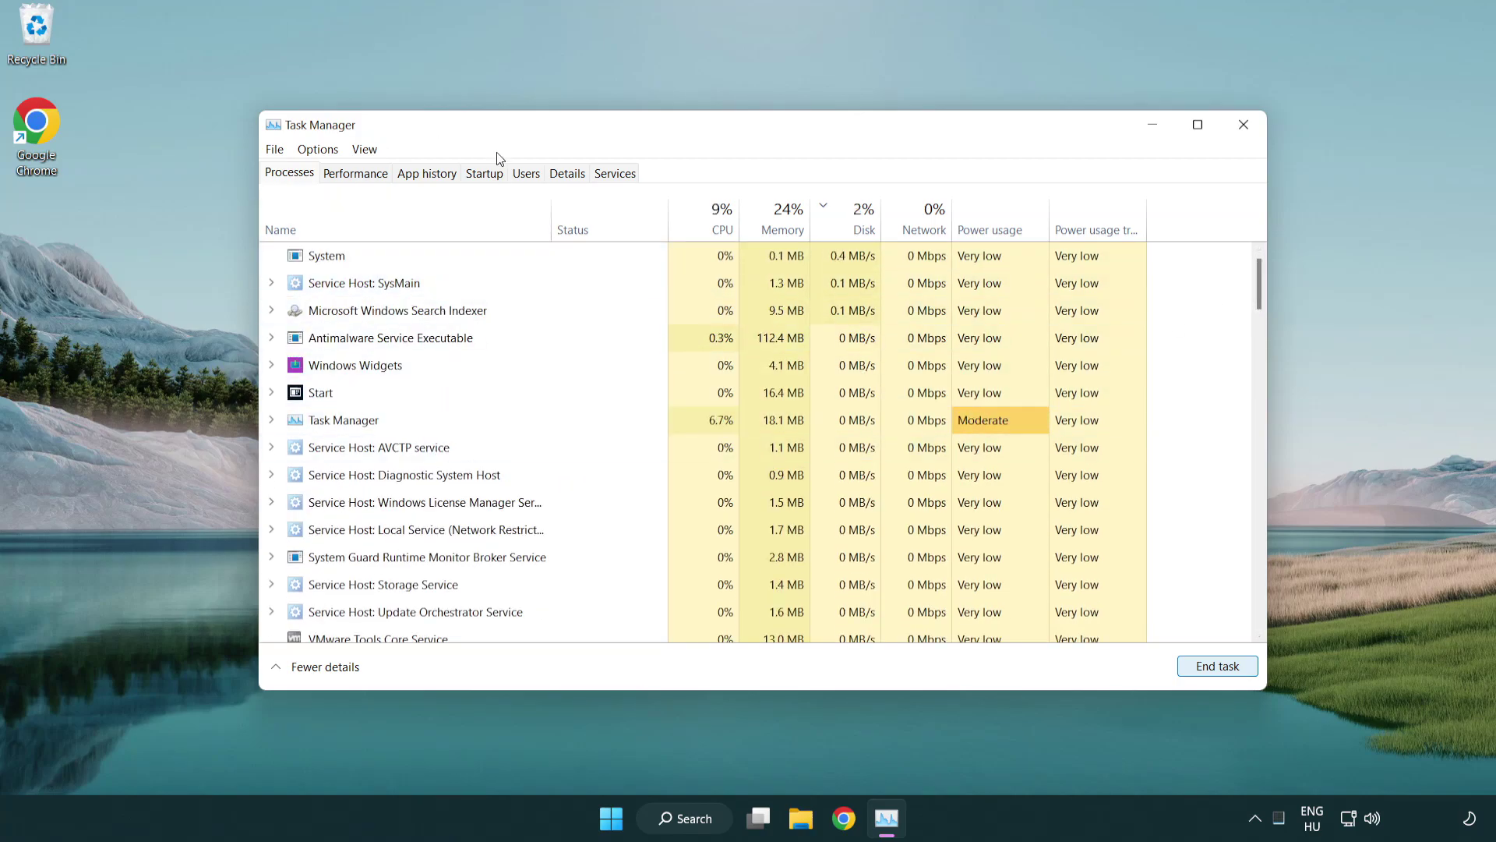
- Disable Cortana, Phone Link and Terminal as start-up apps, then close Task Manager
{"action": "left_click", "coordinate": [493, 182]}
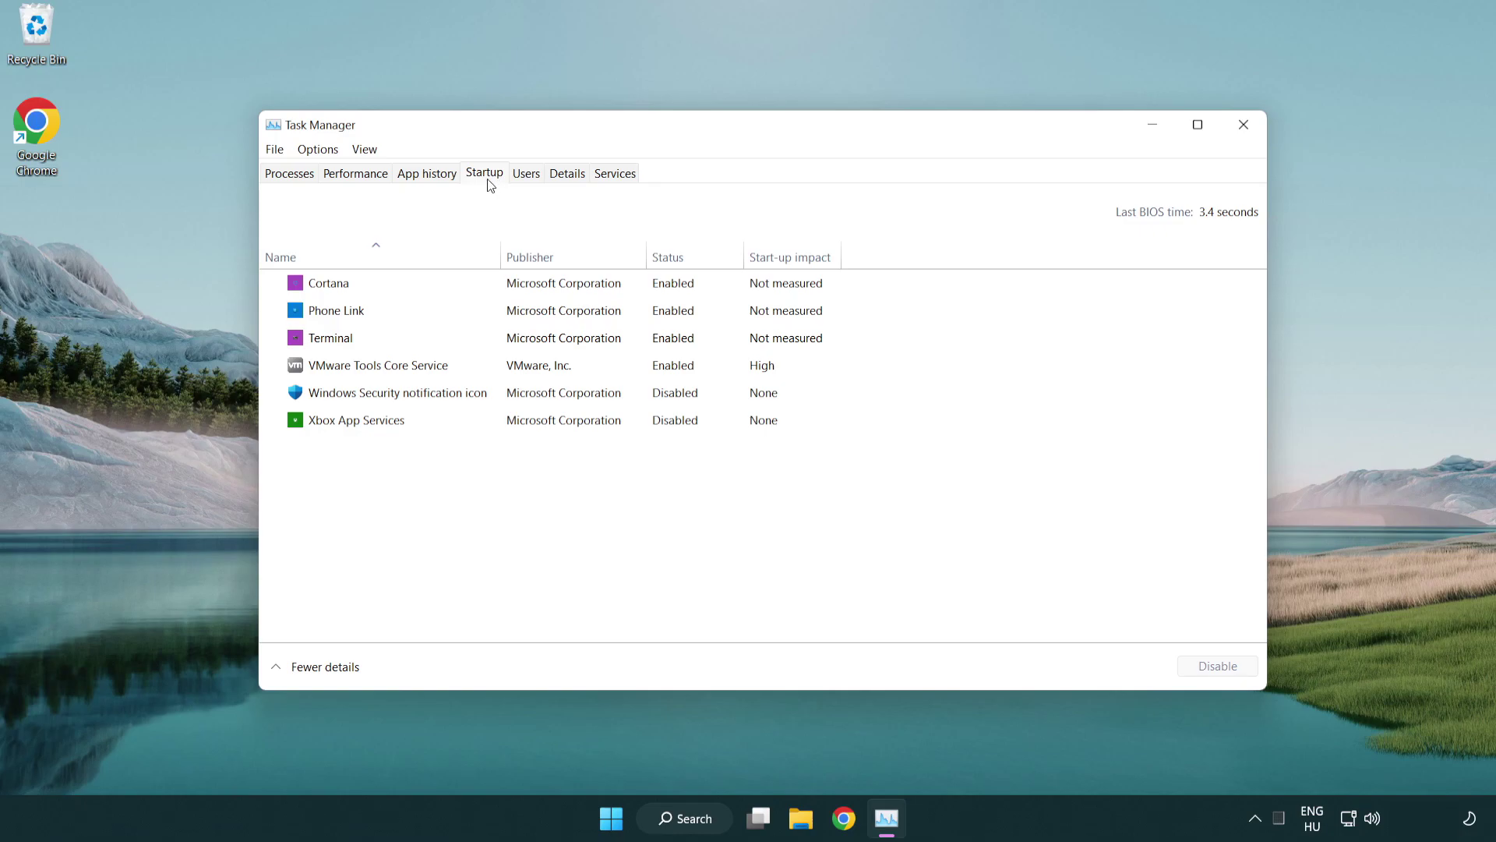
{"action": "left_click", "coordinate": [654, 287]}
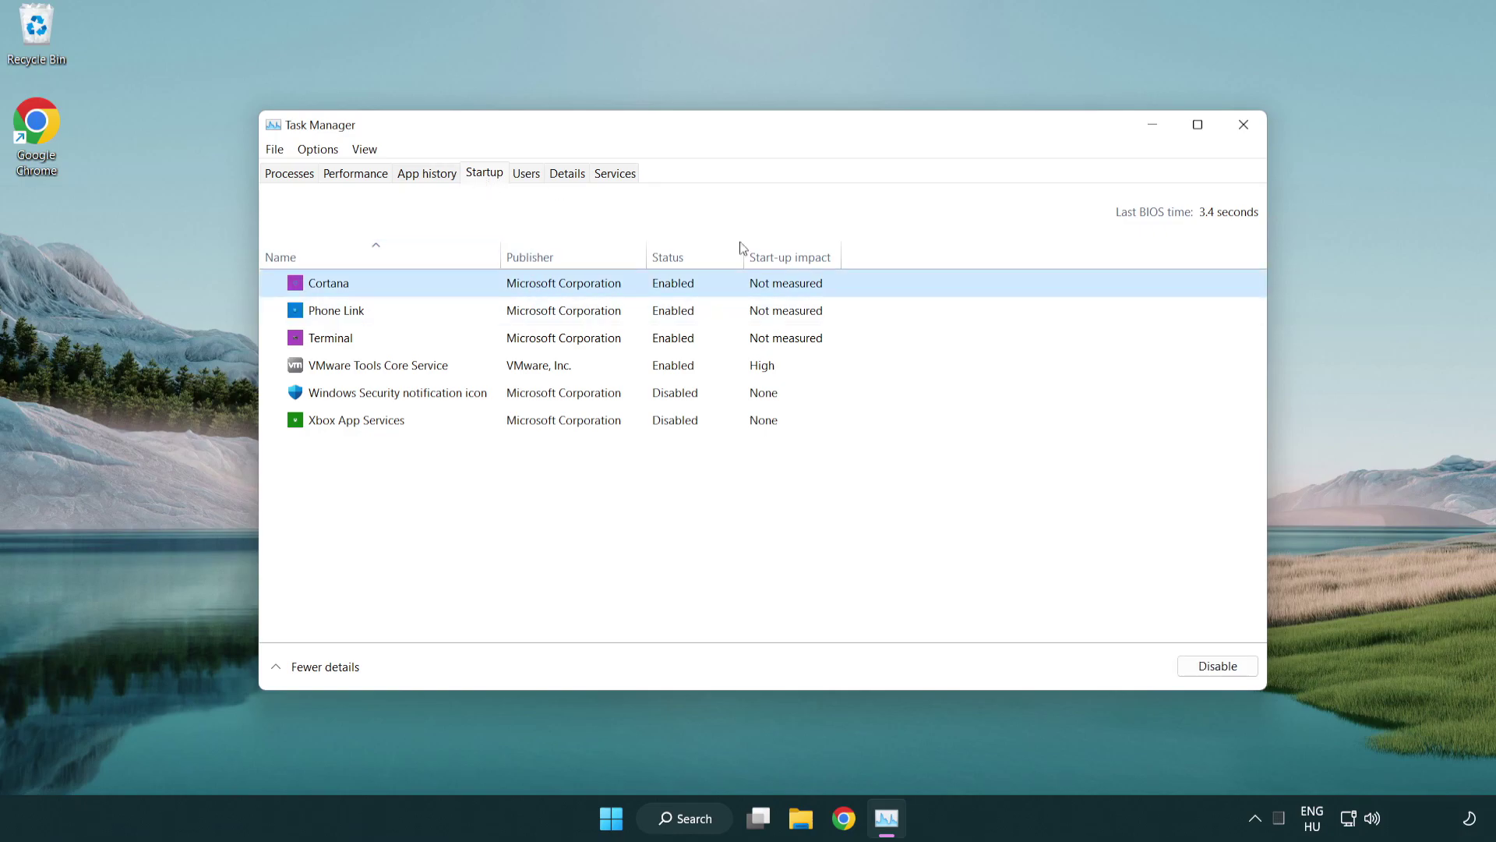
{"action": "left_click", "coordinate": [1243, 665]}
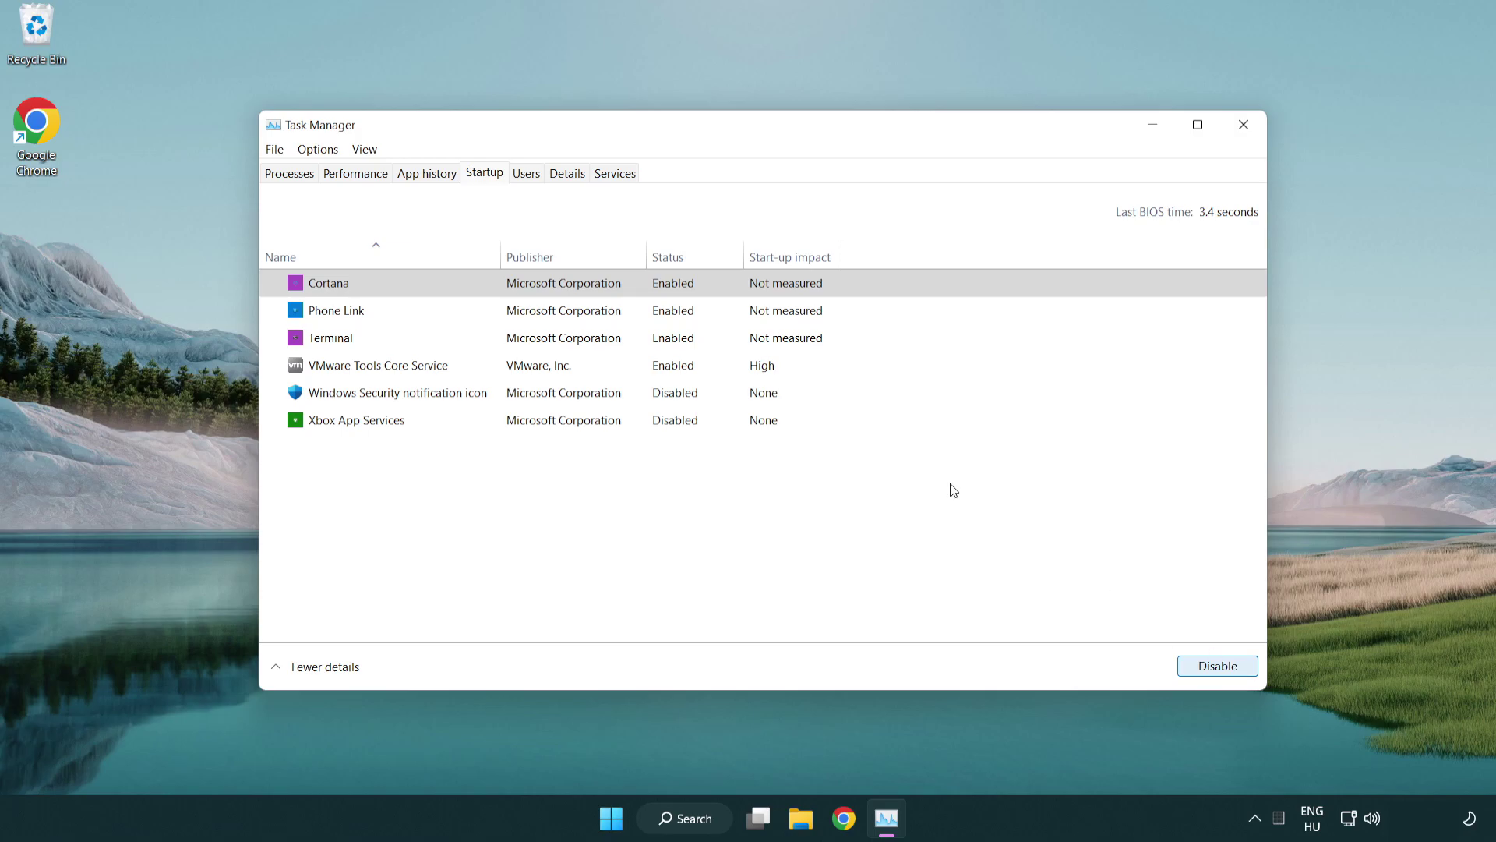
{"action": "left_click", "coordinate": [595, 313]}
{"action": "left_click", "coordinate": [1214, 666]}
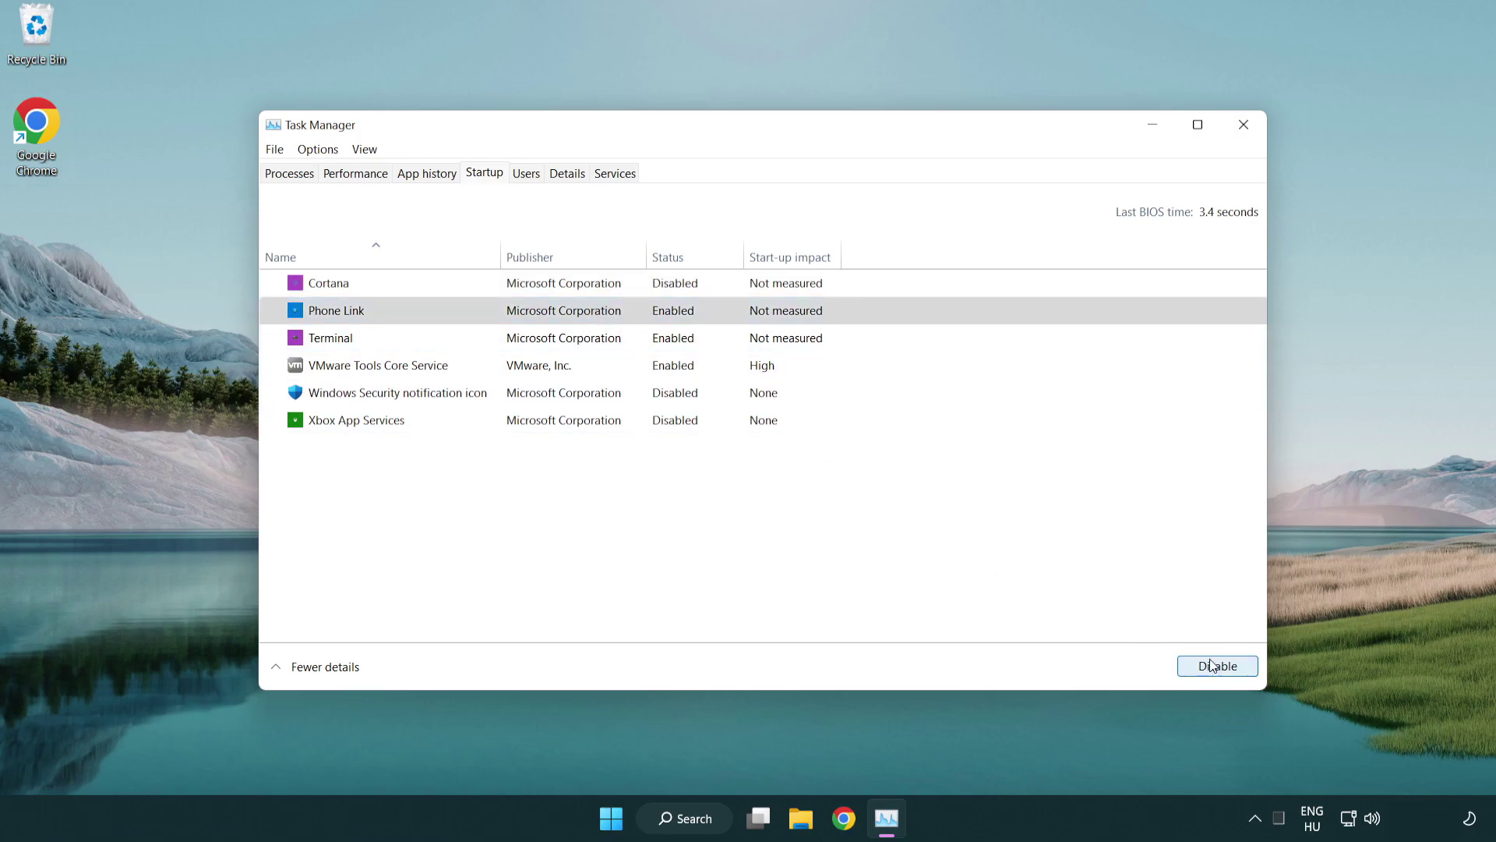
{"action": "left_click", "coordinate": [508, 344]}
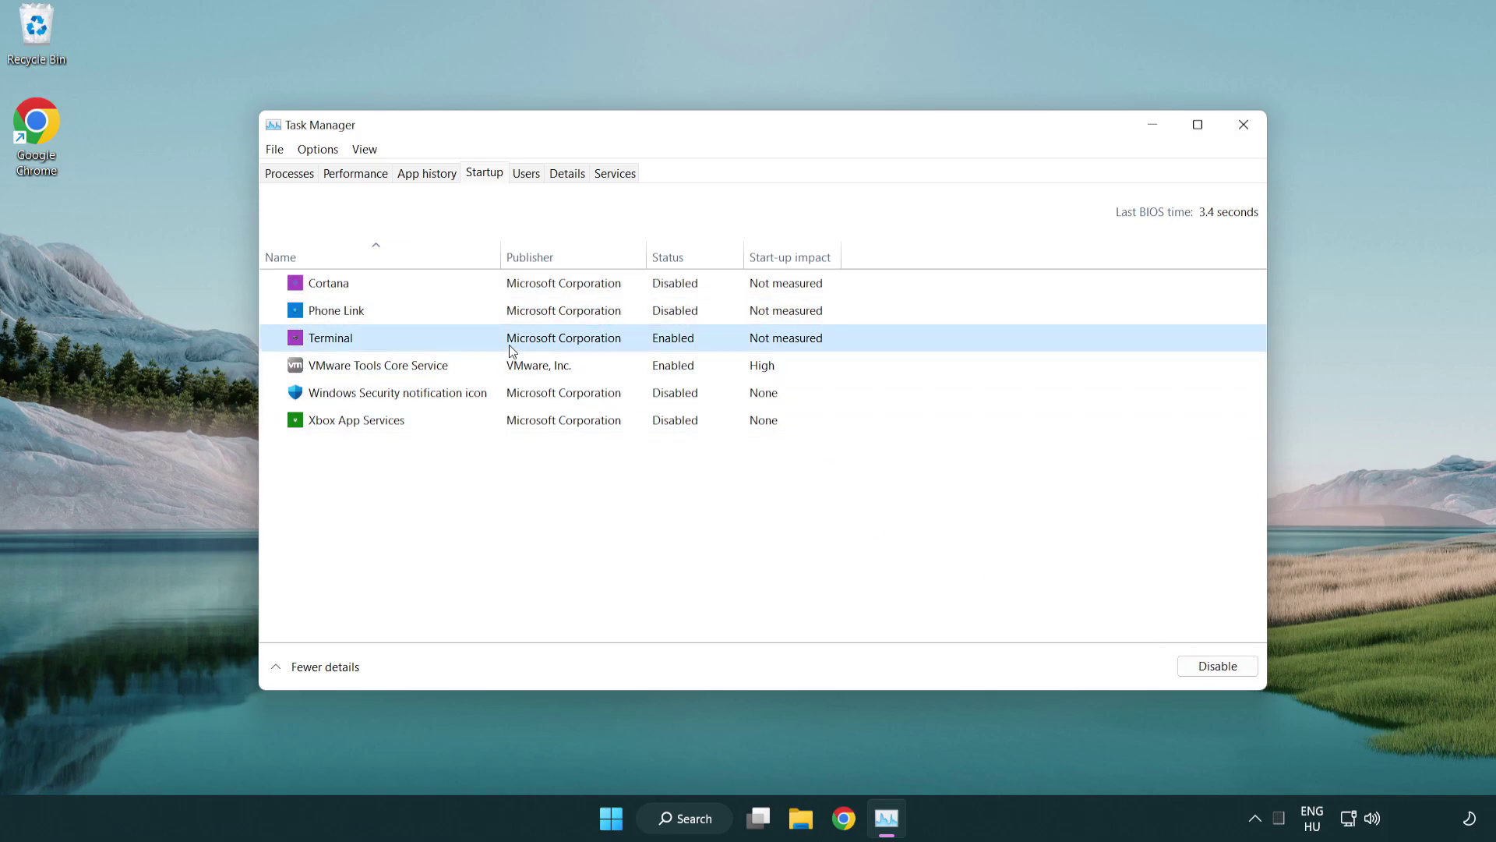
{"action": "left_click", "coordinate": [1243, 670]}
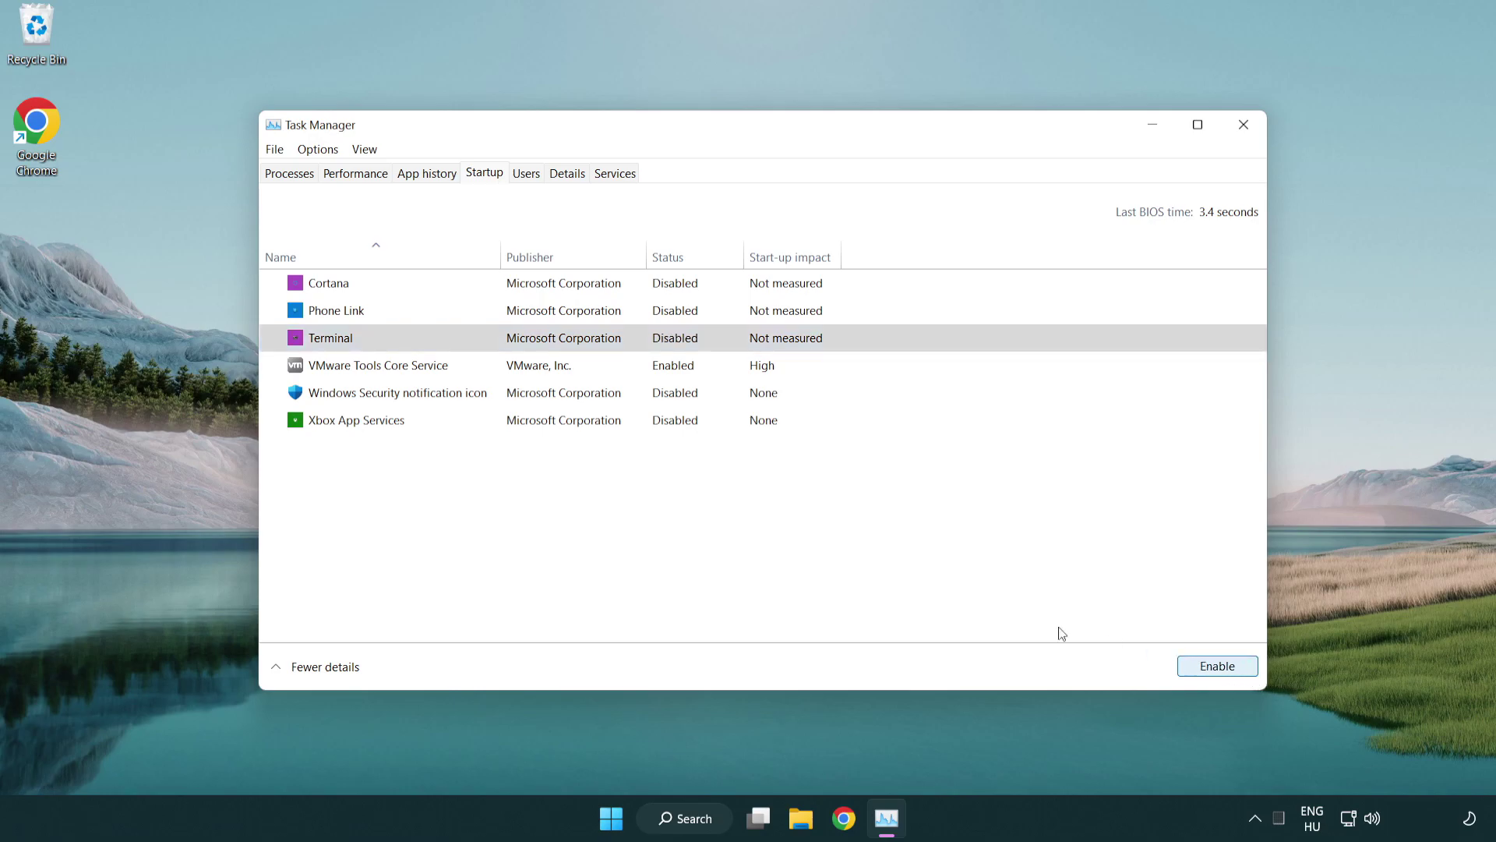
{"action": "left_click", "coordinate": [1243, 124]}
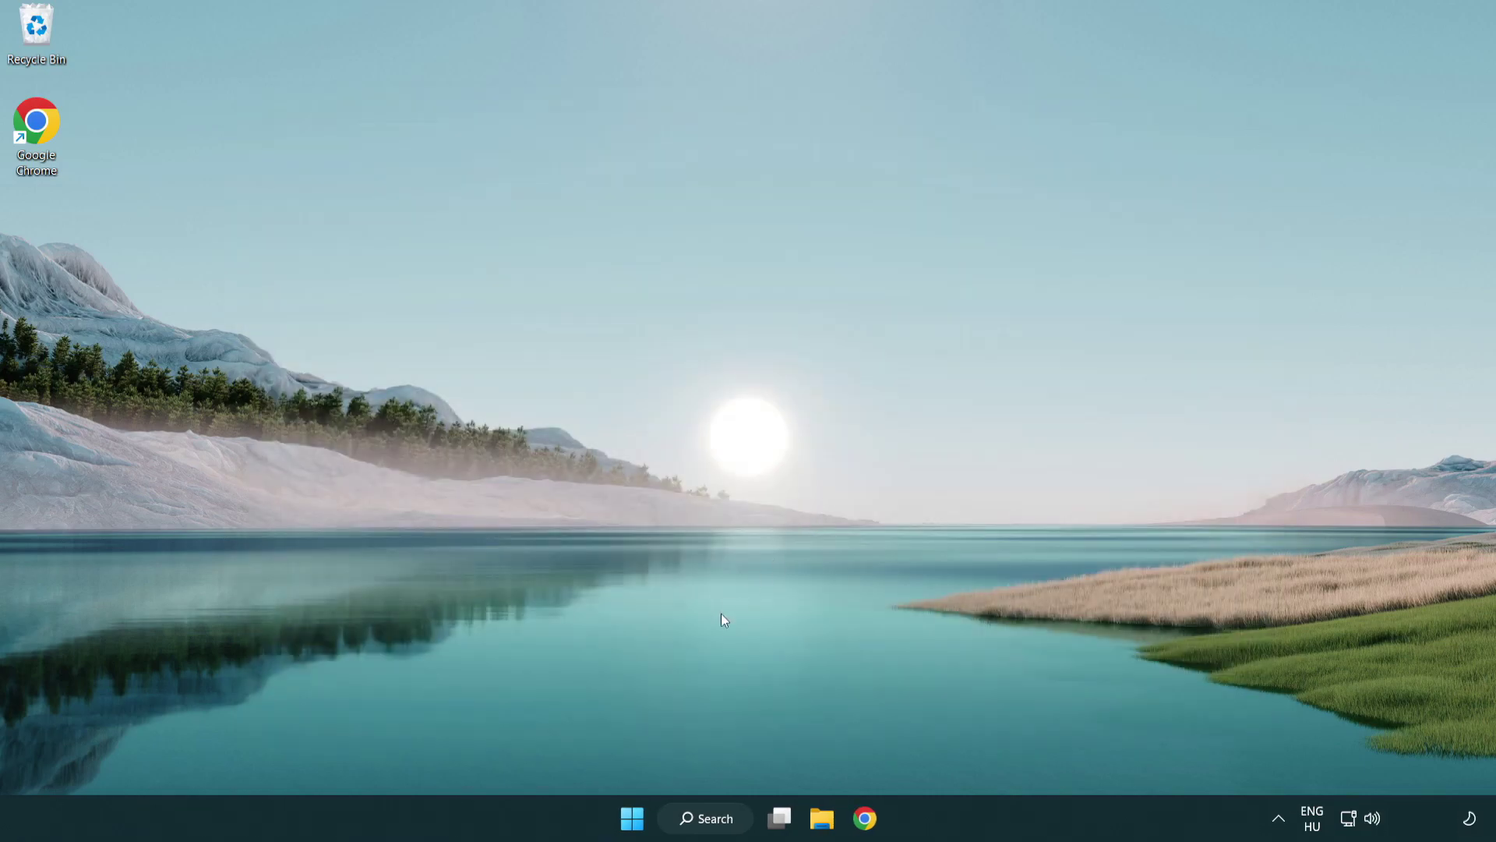
- Search Windows for update, open the Windows Update settings, check for updates and close Settings
{"action": "left_click", "coordinate": [709, 818]}
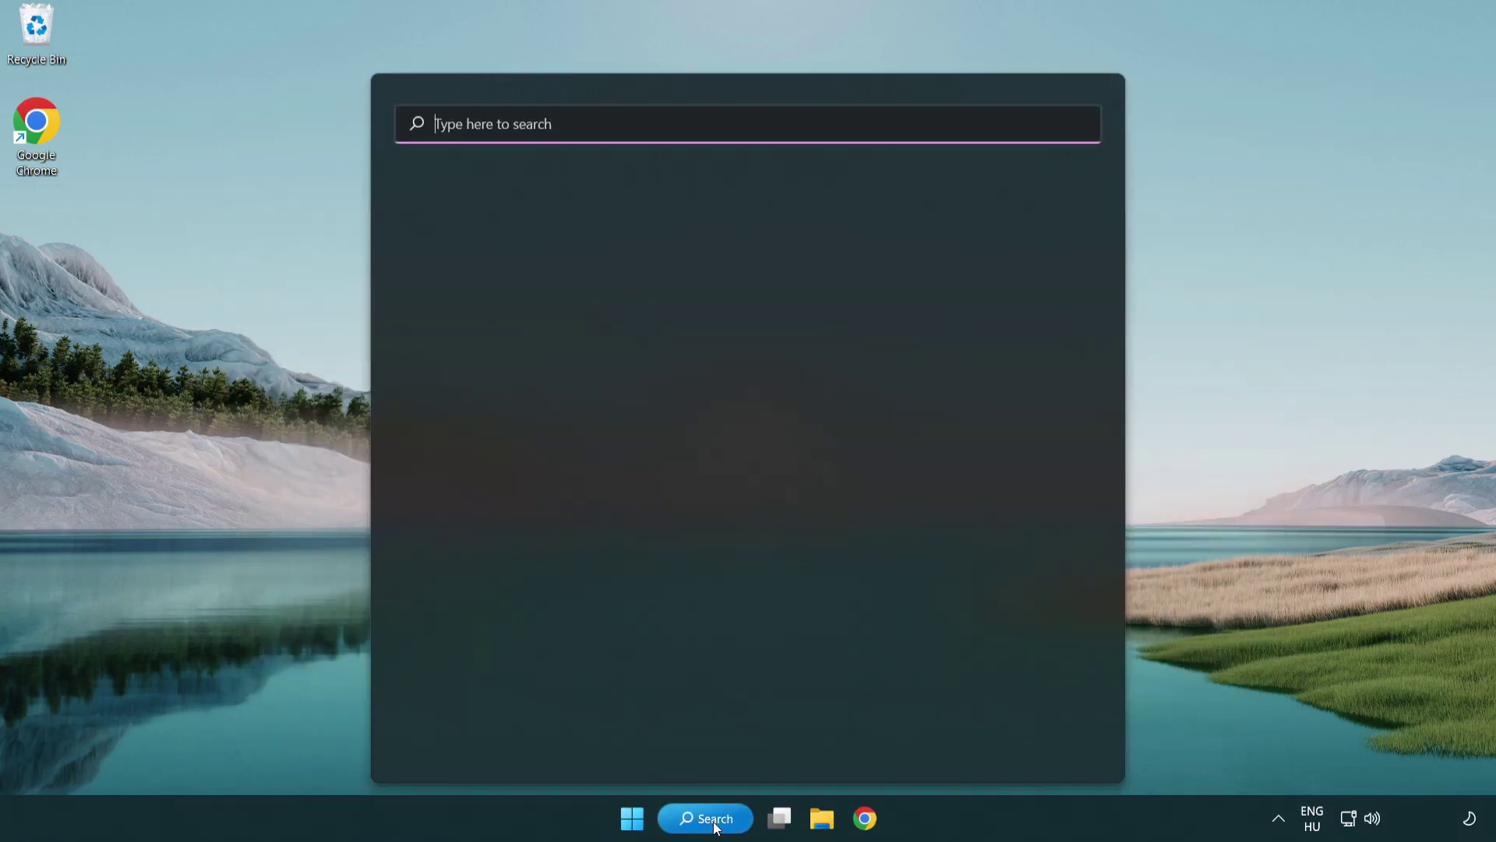
{"action": "type", "text": "update"}
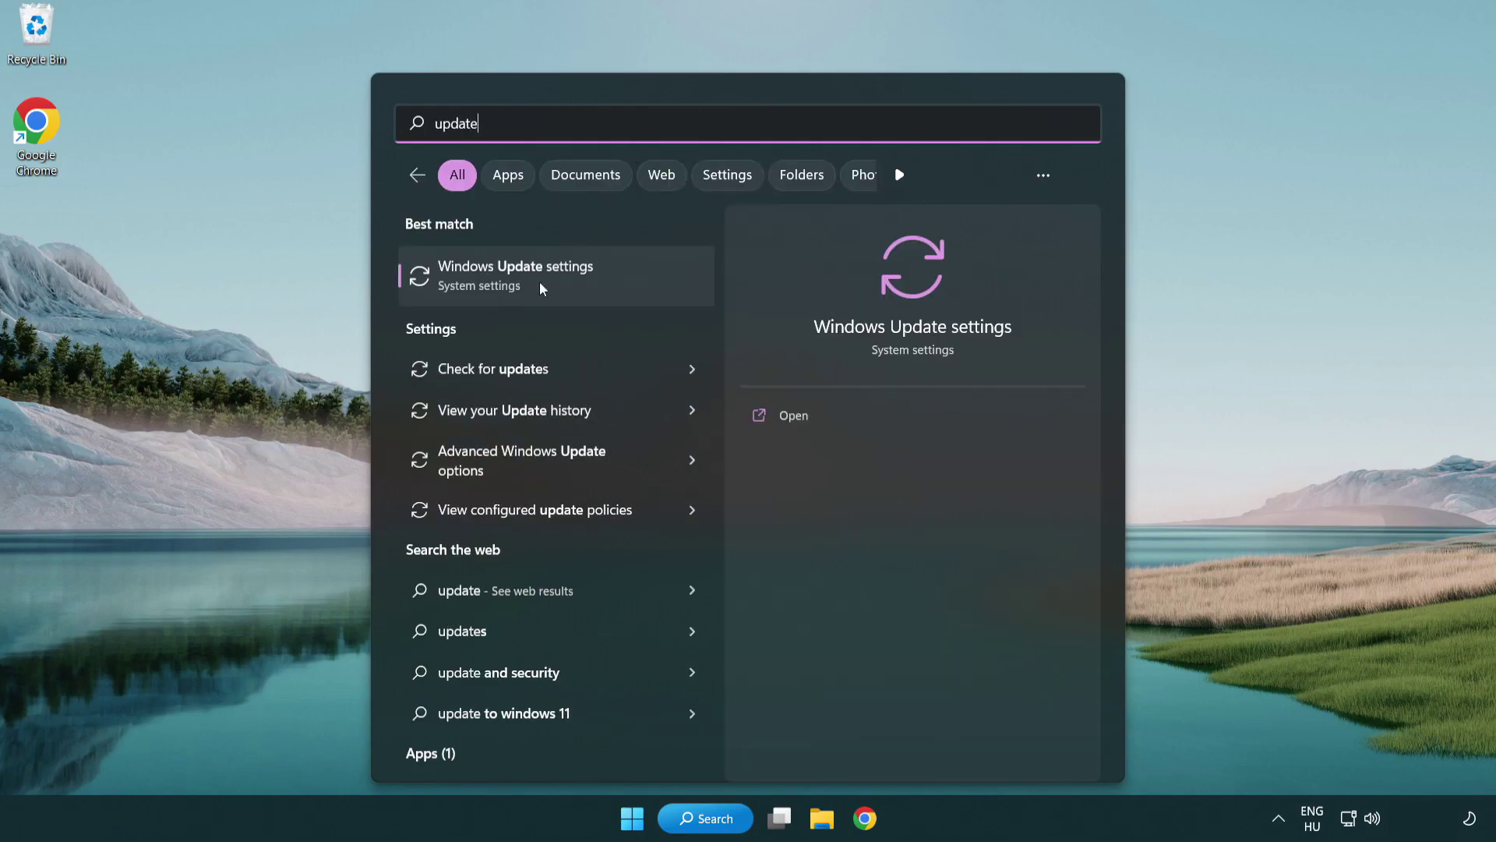
{"action": "left_click", "coordinate": [580, 290]}
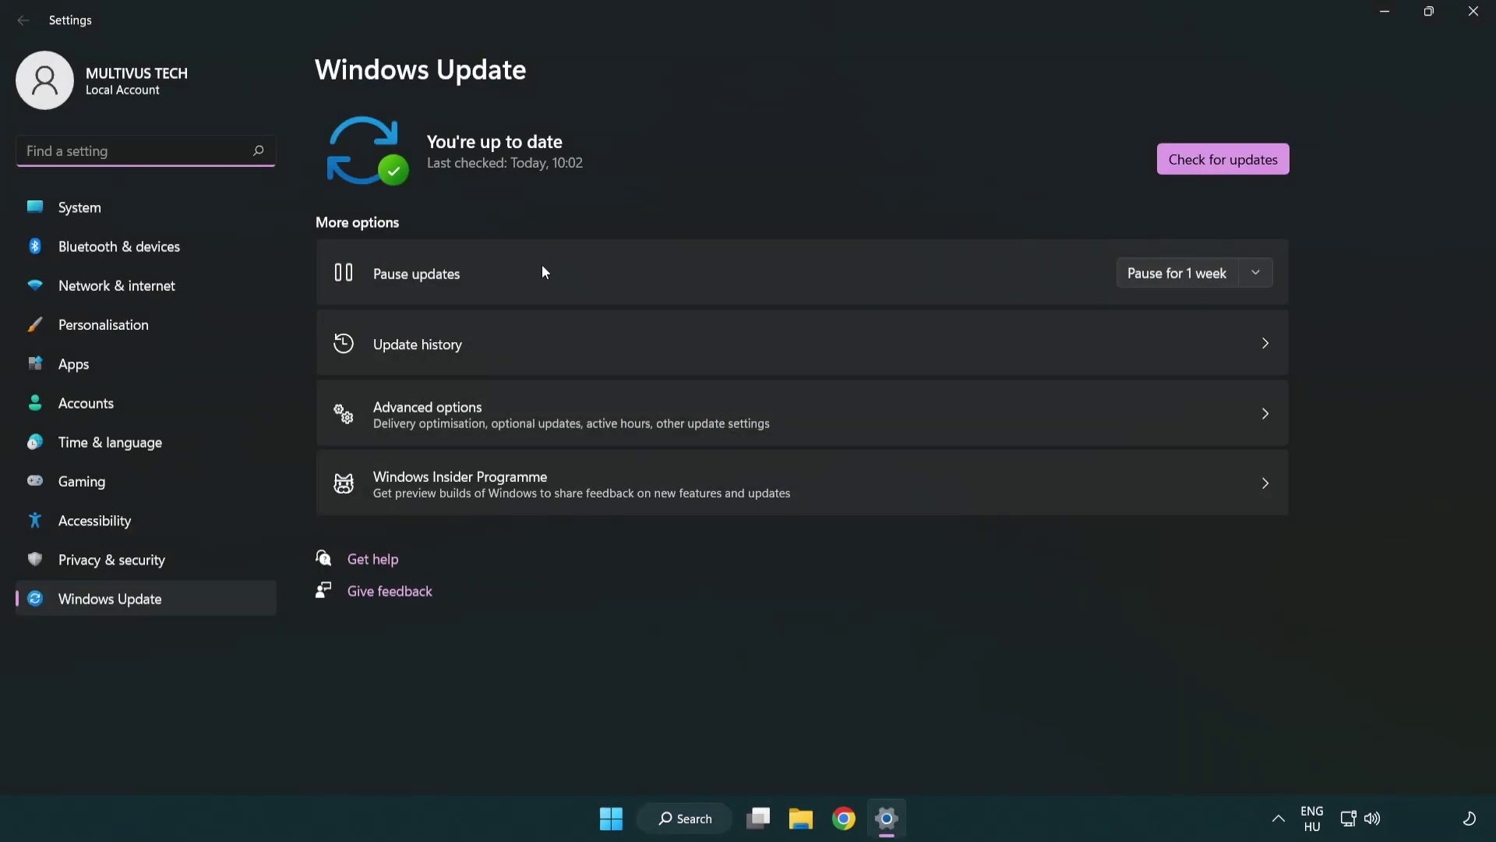
{"action": "left_click", "coordinate": [1232, 162]}
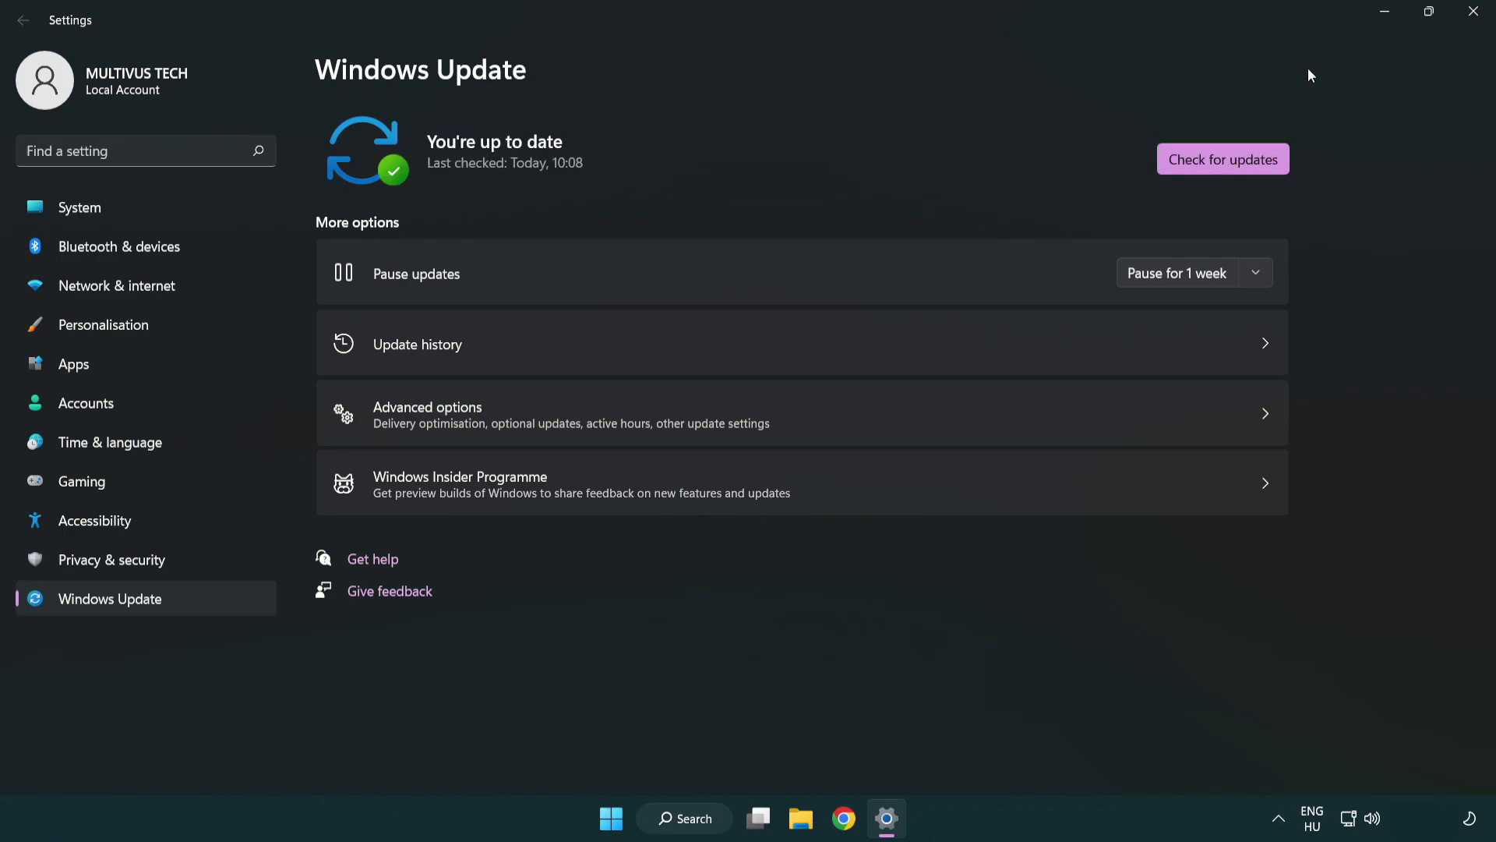
{"action": "left_click", "coordinate": [1475, 23]}
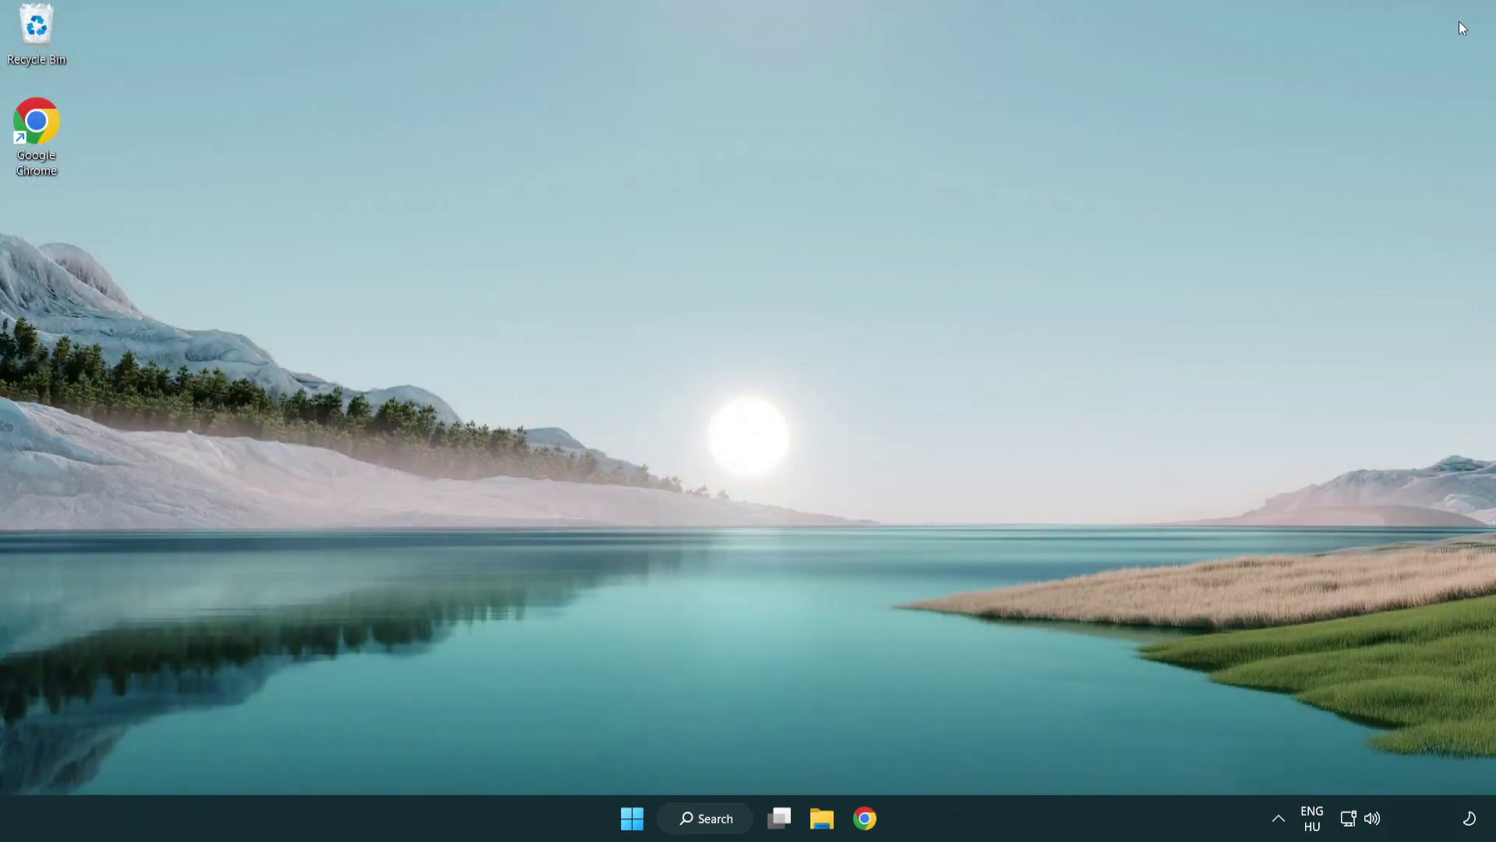
- Search Windows for regedit, open Registry Editor and go to the key HKEY_CURRENT_USER\System\GameConfigStore
{"action": "left_click", "coordinate": [707, 819]}
{"action": "type", "text": "regedit"}
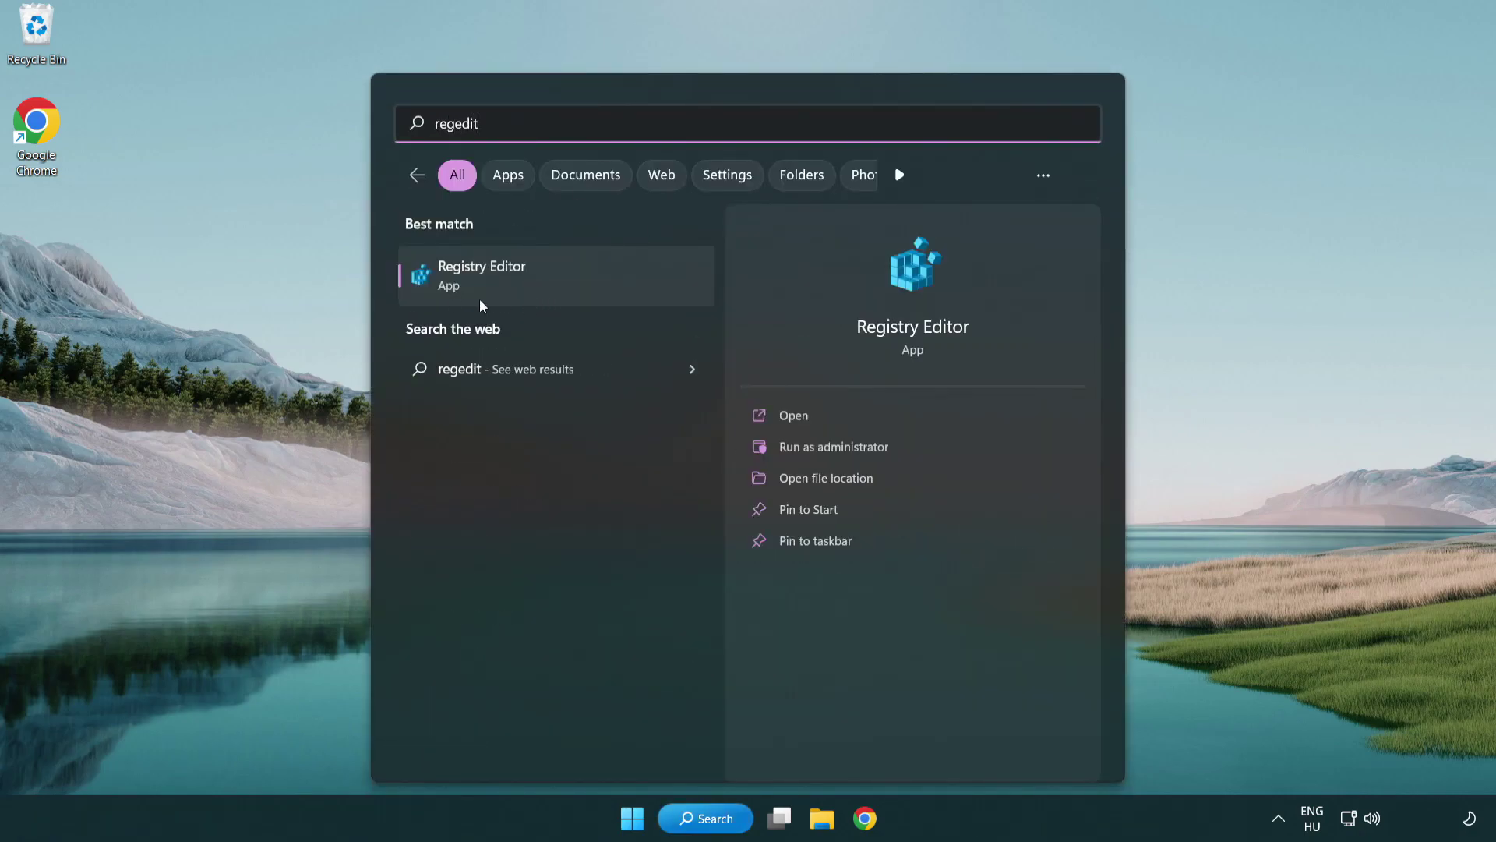
{"action": "left_click", "coordinate": [577, 283]}
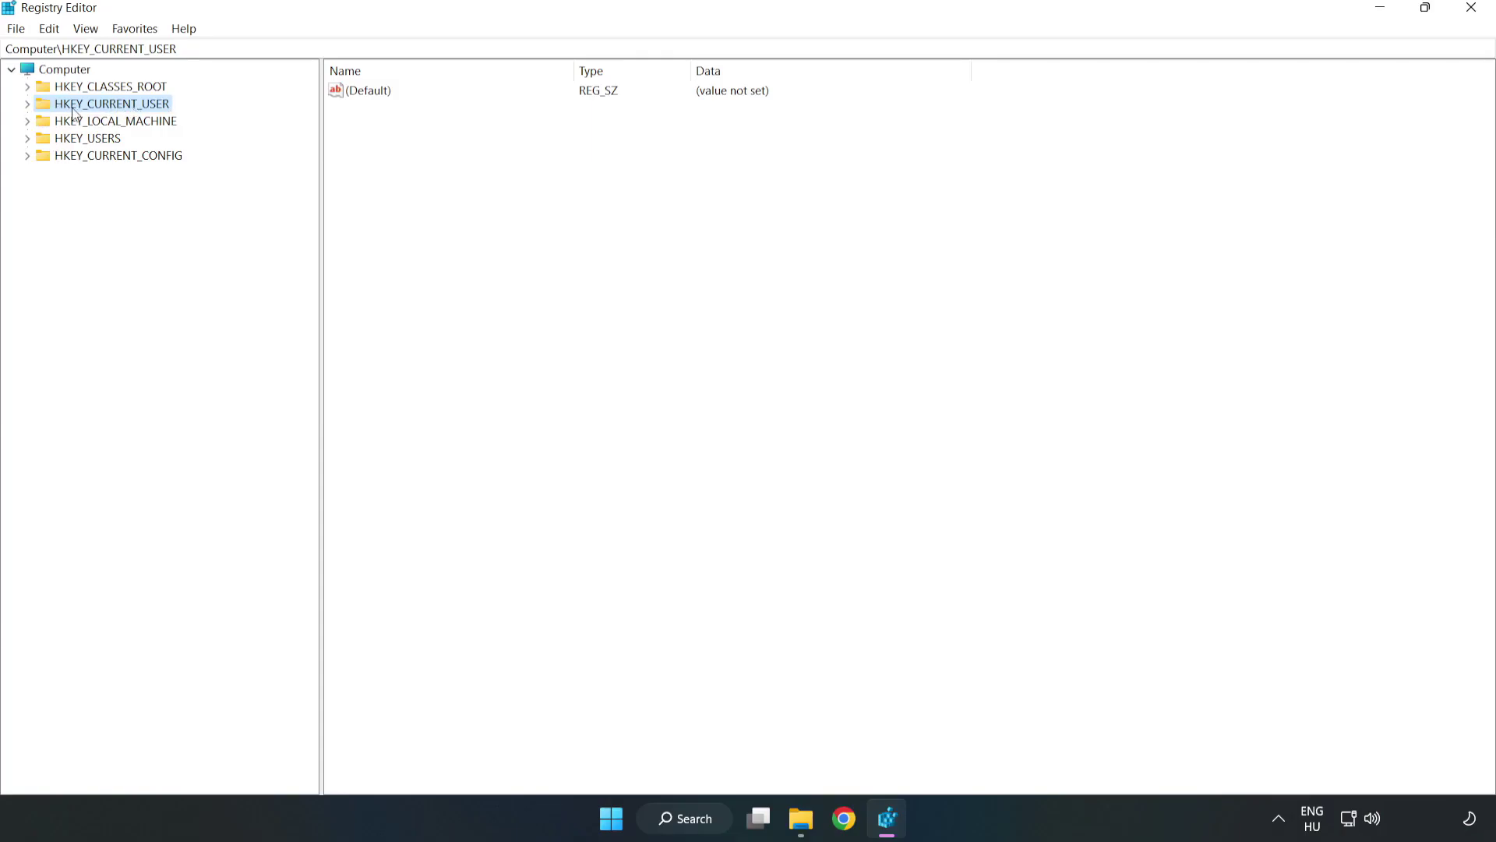
{"action": "left_click", "coordinate": [28, 104]}
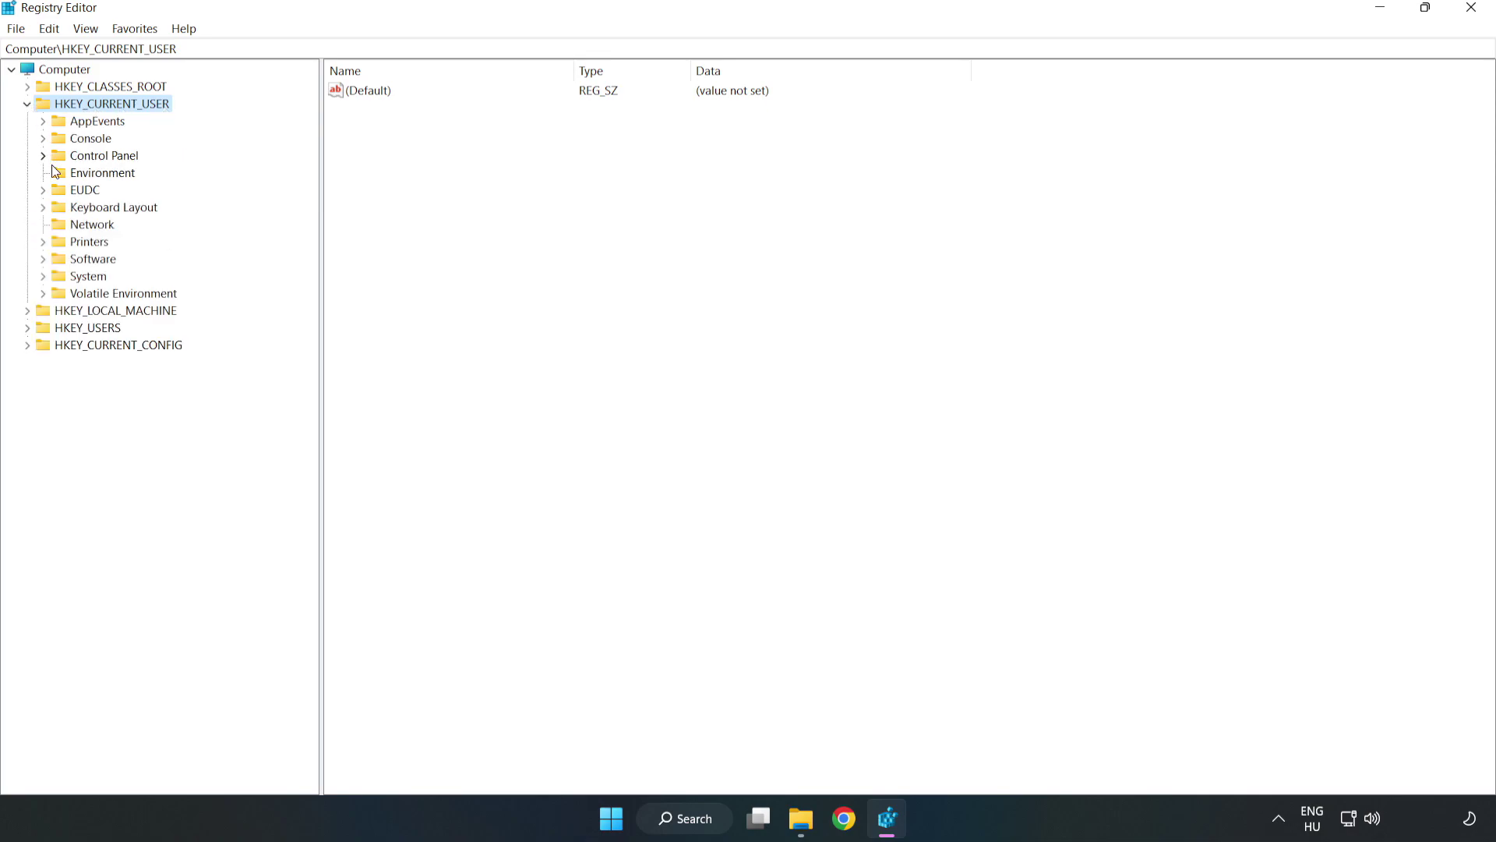
{"action": "left_click", "coordinate": [43, 278]}
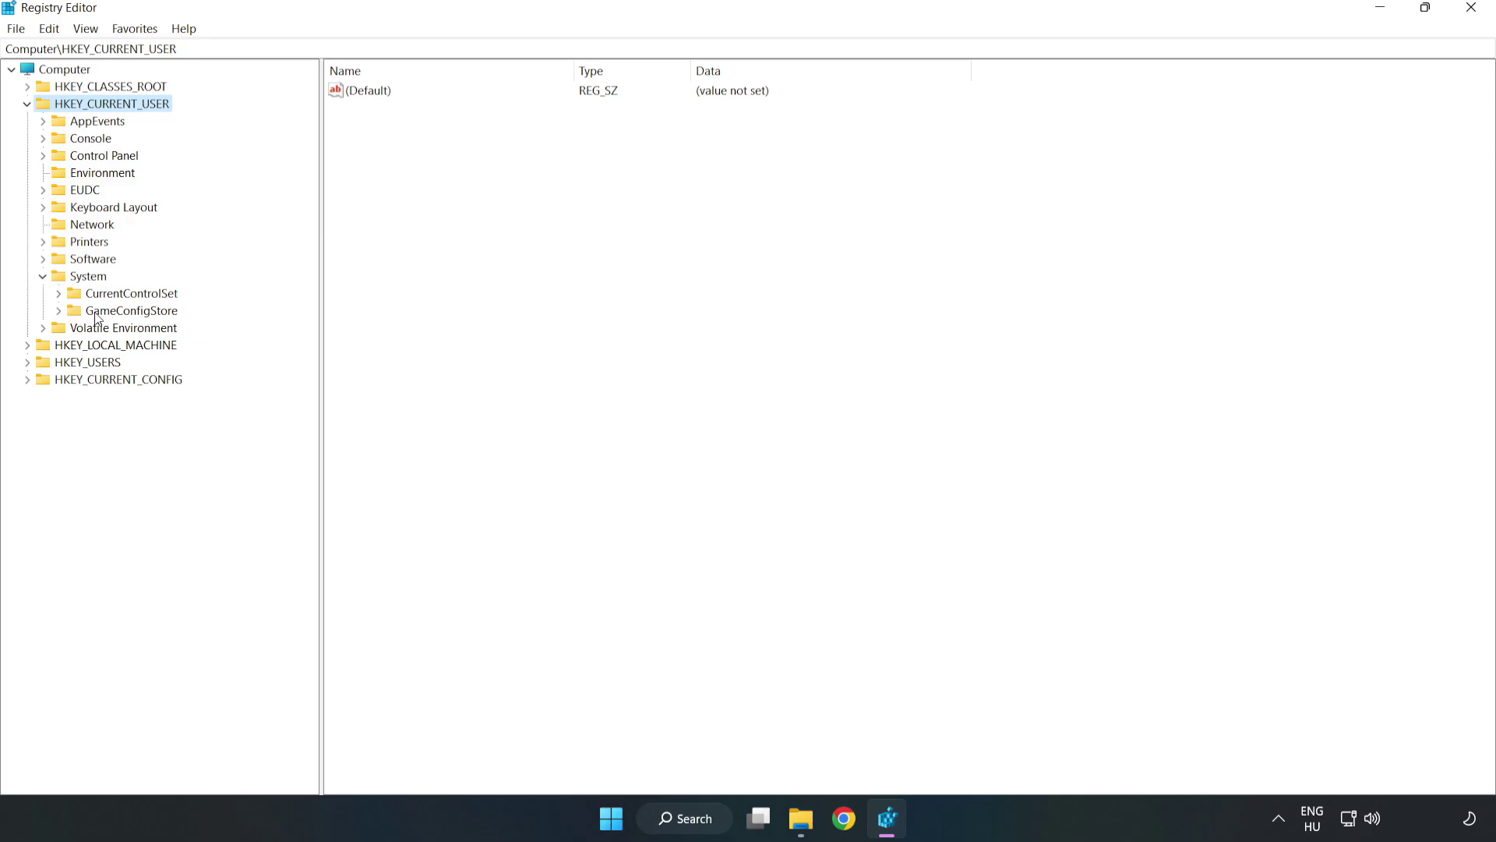
{"action": "left_click", "coordinate": [125, 315]}
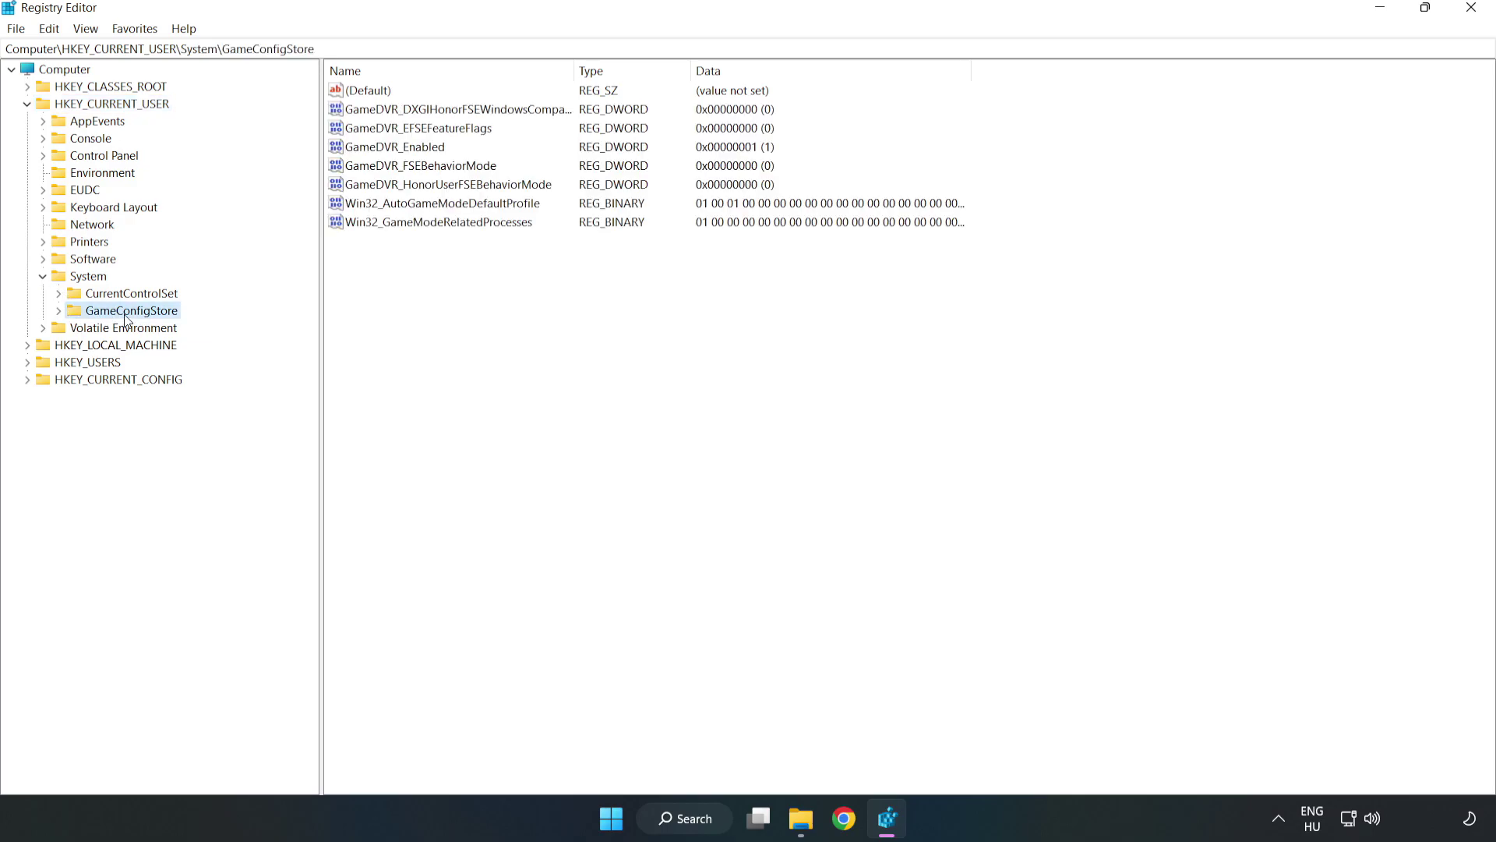
- Set the value data of GameDVR_Enabled in the GameConfigStore key to 0
{"action": "left_click", "coordinate": [368, 148]}
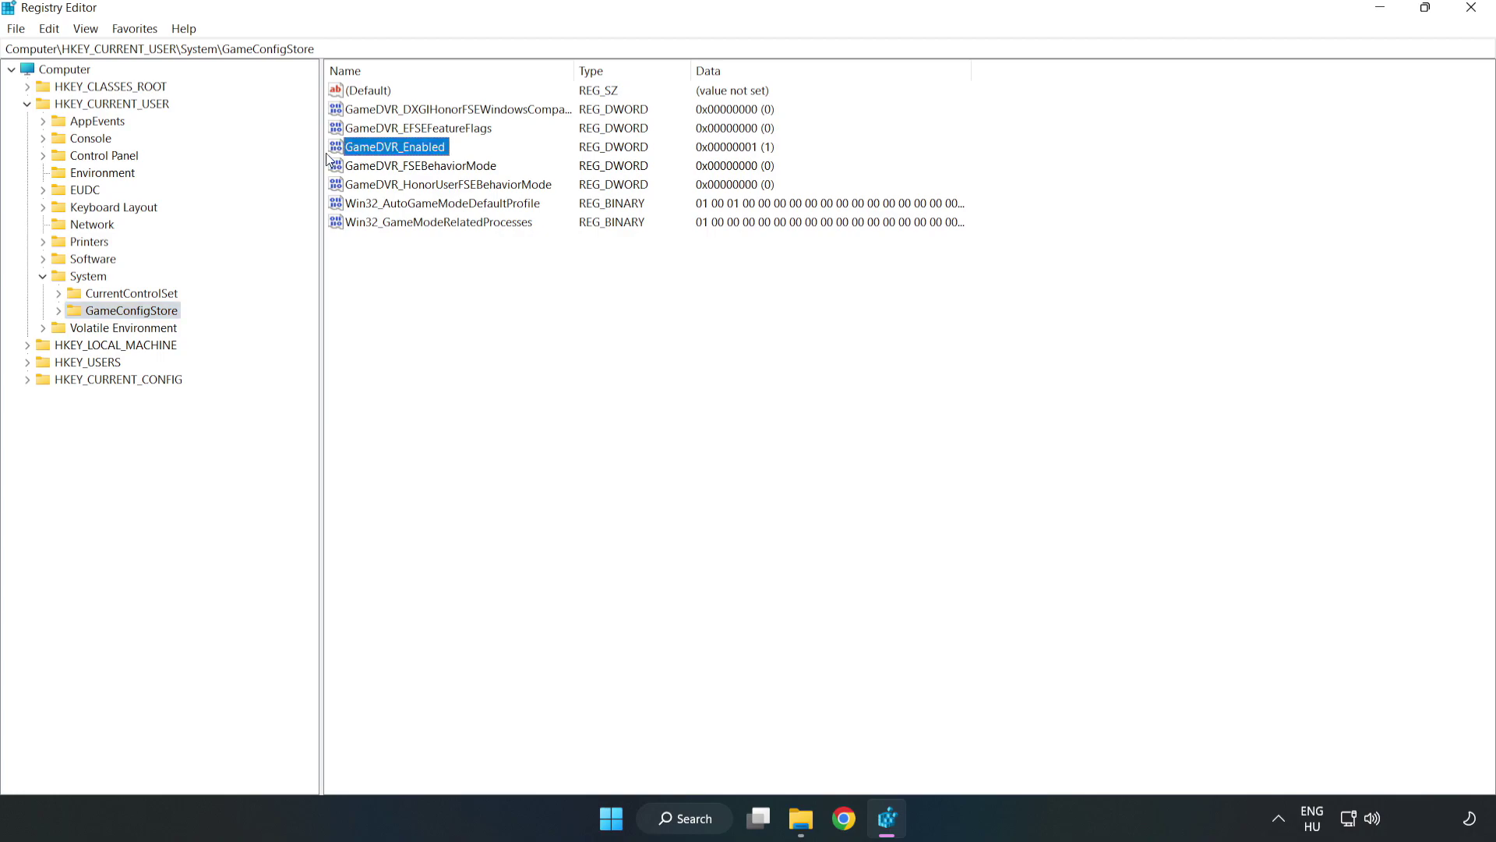
{"action": "right_click", "coordinate": [409, 155]}
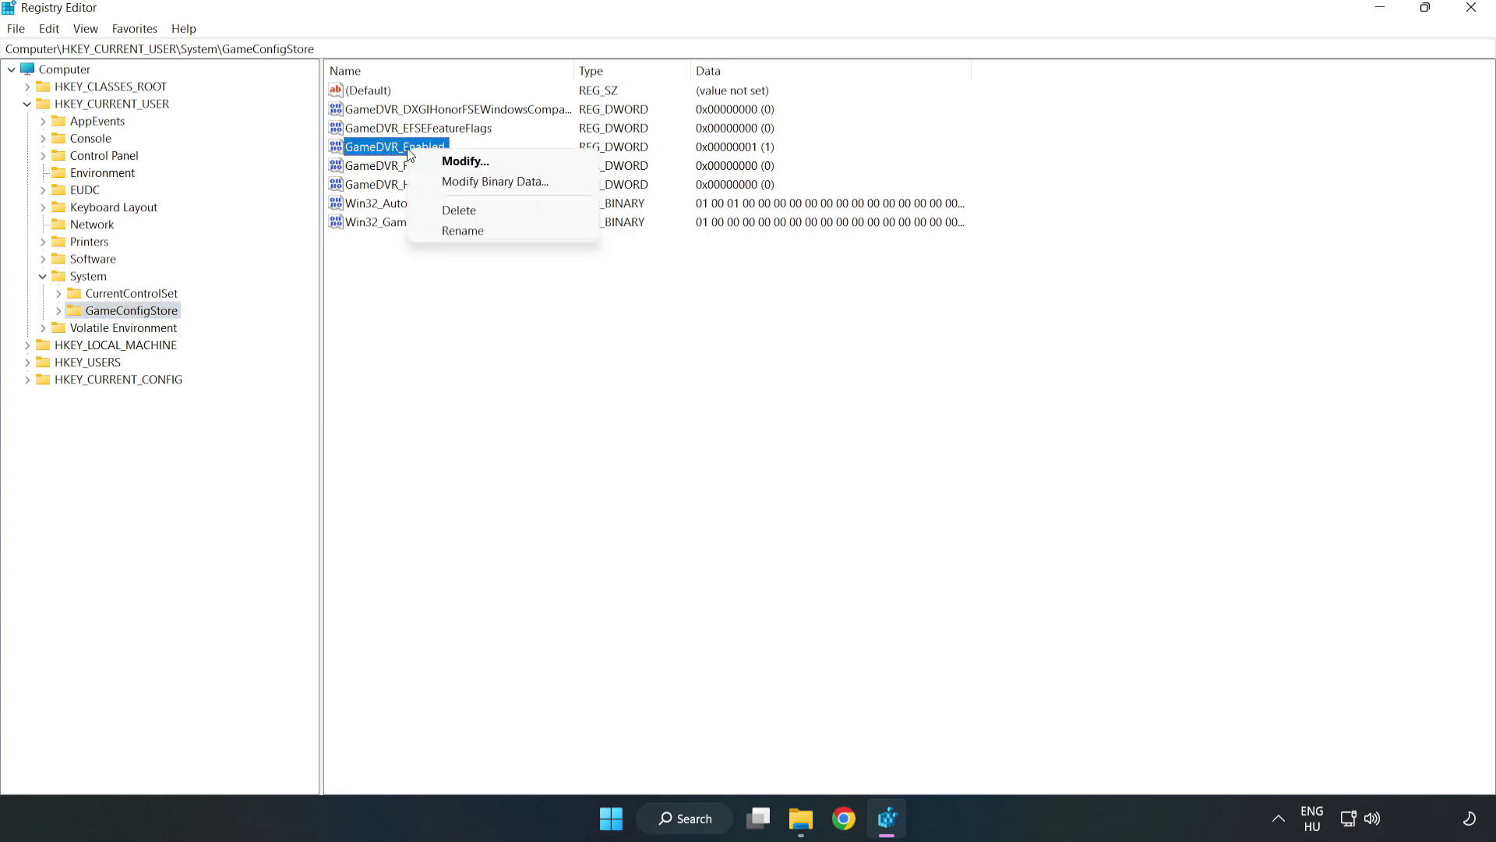
{"action": "left_click", "coordinate": [477, 164]}
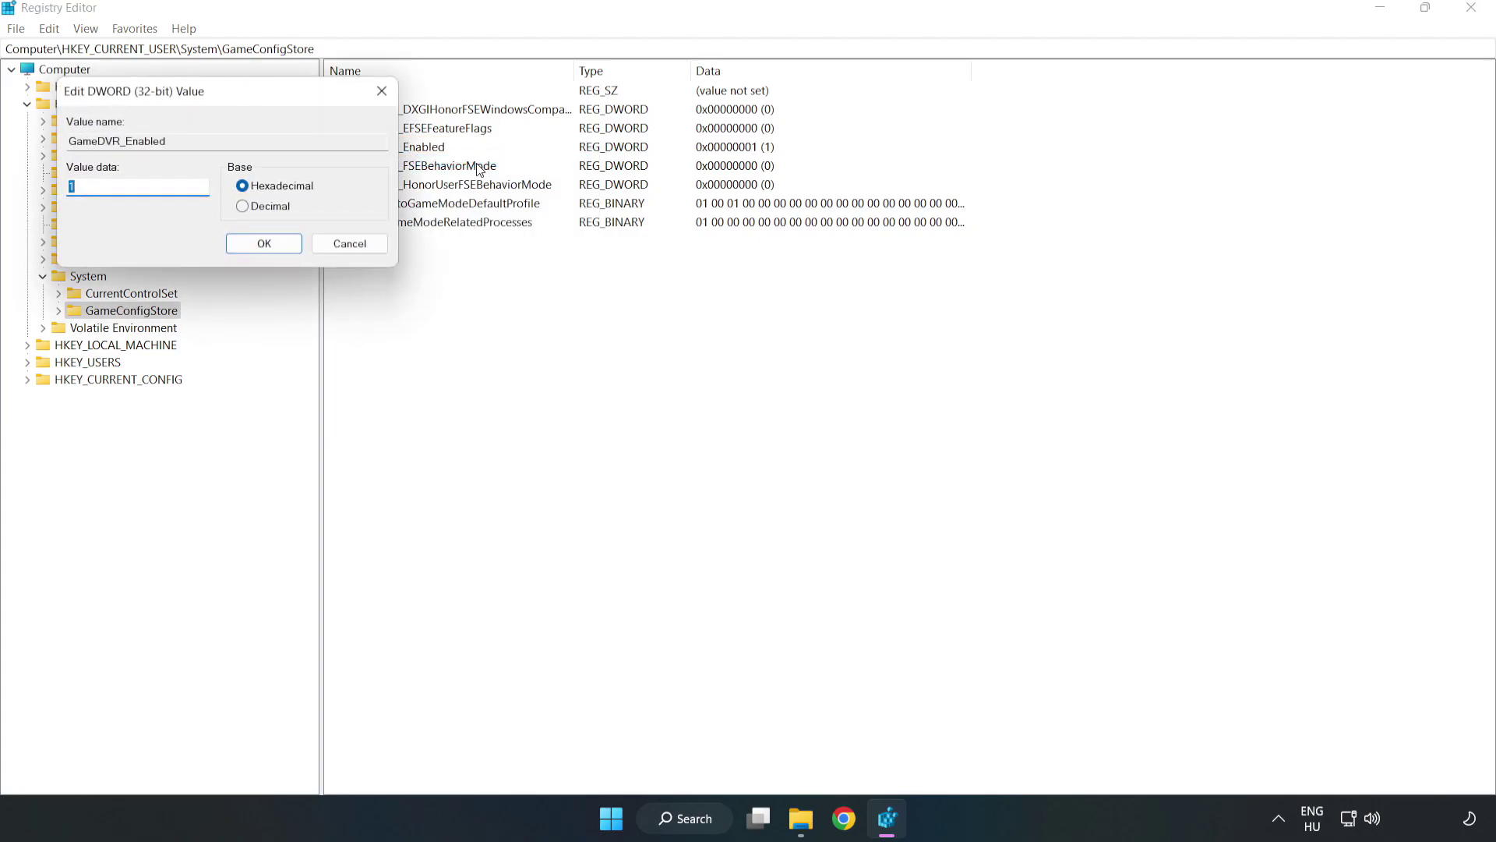
{"action": "left_click_drag", "start_coordinate": [300, 108], "coordinate": [836, 320]}
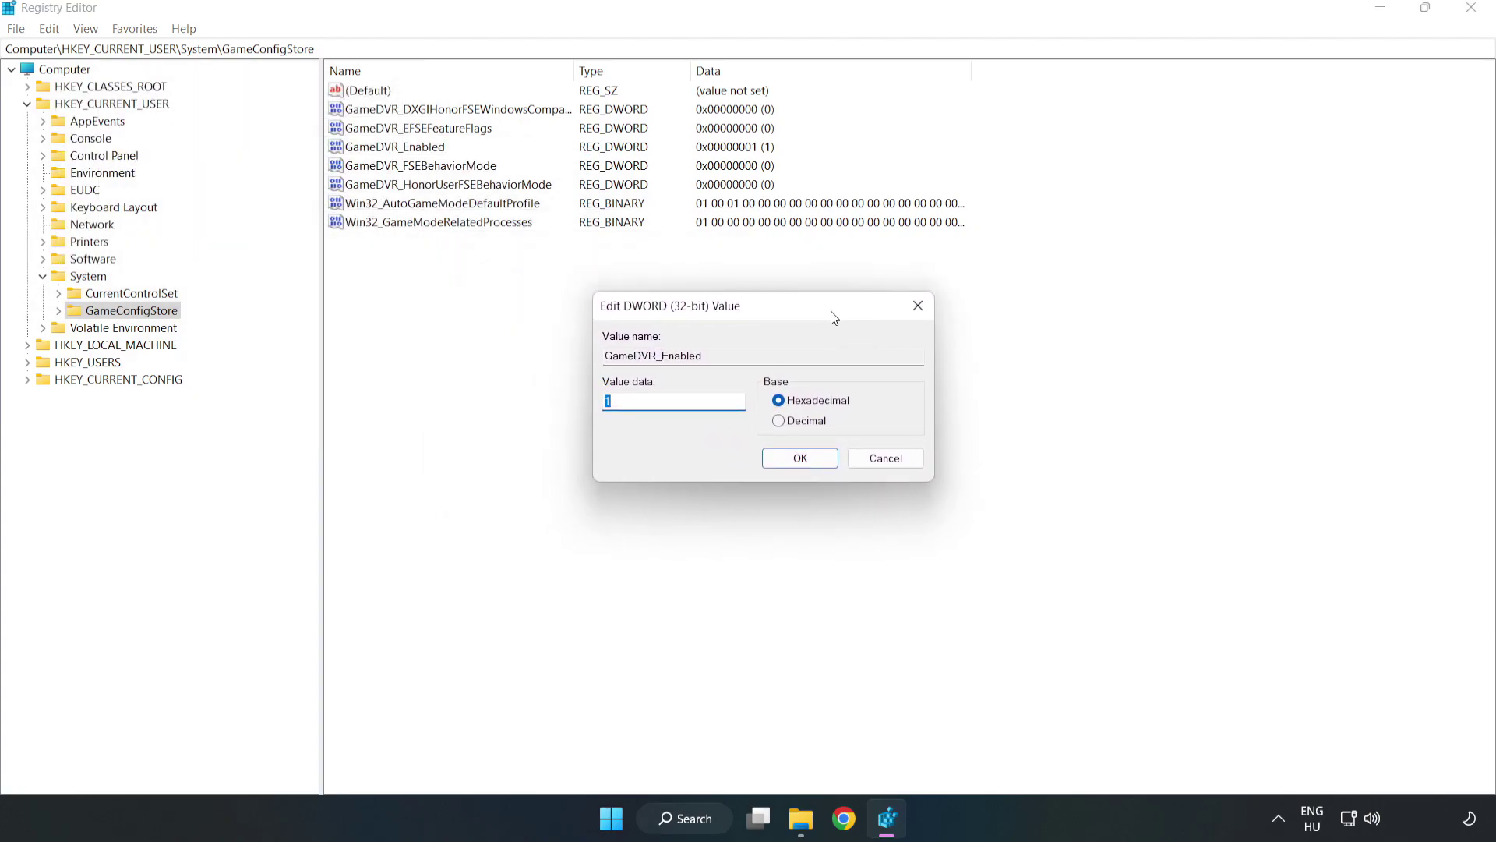
{"action": "left_click", "coordinate": [633, 403]}
{"action": "left_click_drag", "start_coordinate": [633, 403], "coordinate": [518, 394]}
{"action": "type", "text": "0"}
{"action": "left_click", "coordinate": [801, 460]}
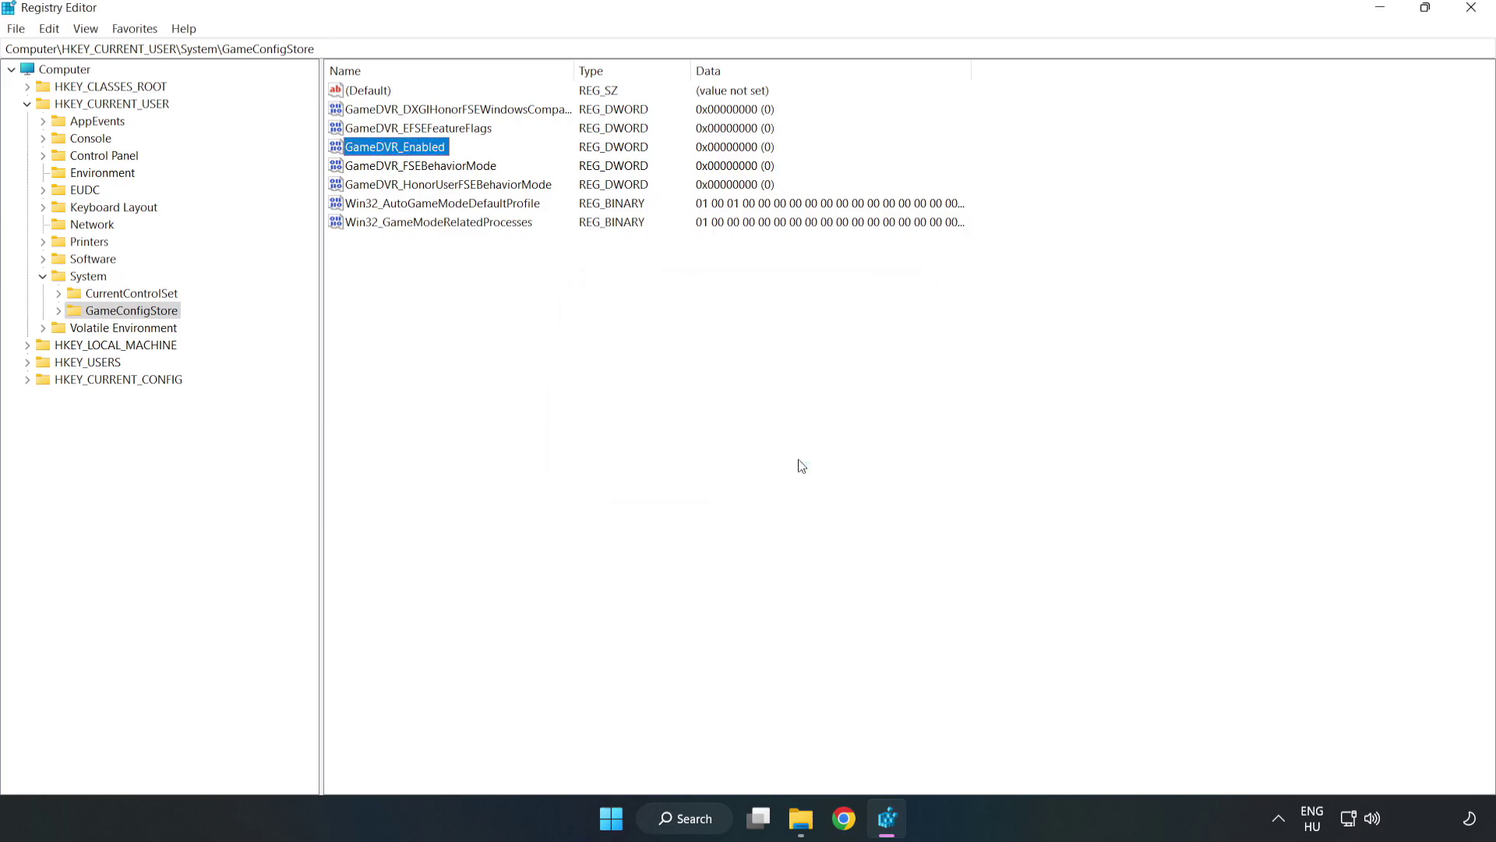
- Collapse HKEY_CURRENT_USER and go to the key HKEY_LOCAL_MACHINE\SOFTWARE\Microsoft\PolicyManager\default\ApplicationManagement\AllowGameDVR
{"action": "left_click", "coordinate": [27, 105]}
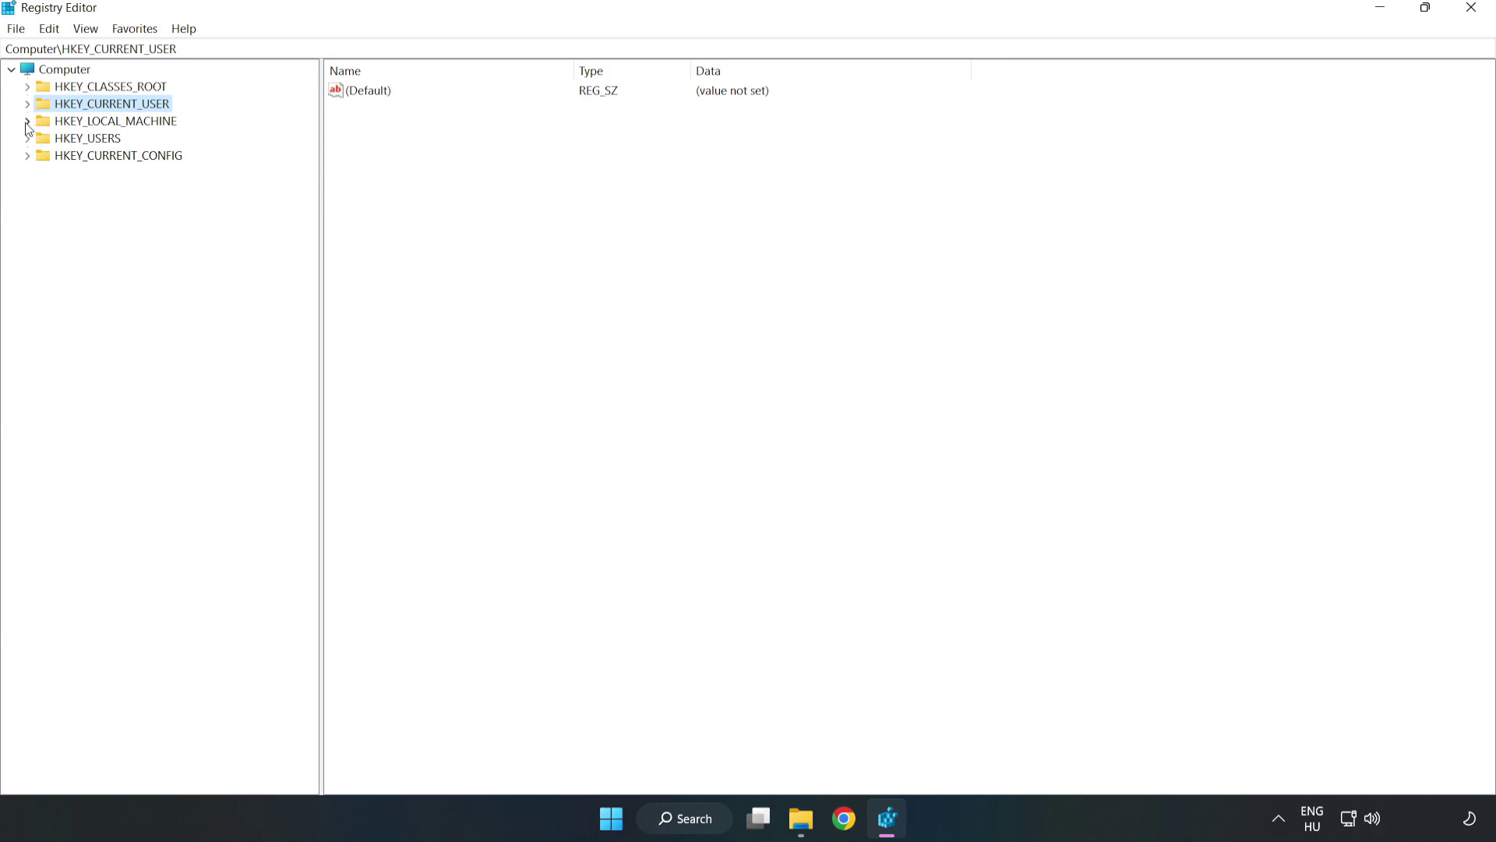
{"action": "double_click", "coordinate": [45, 125]}
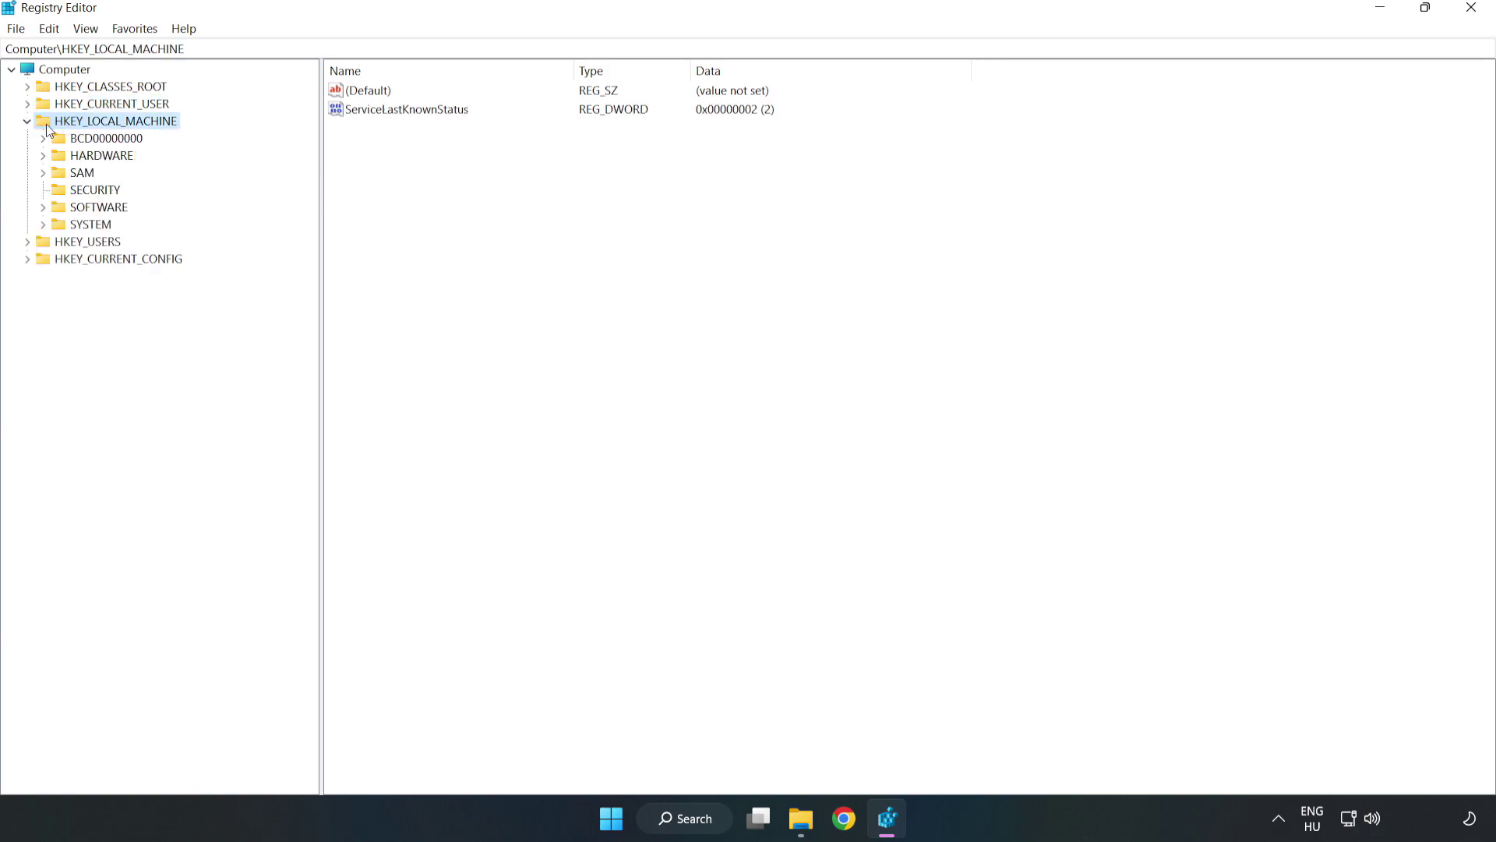
{"action": "left_click", "coordinate": [43, 207]}
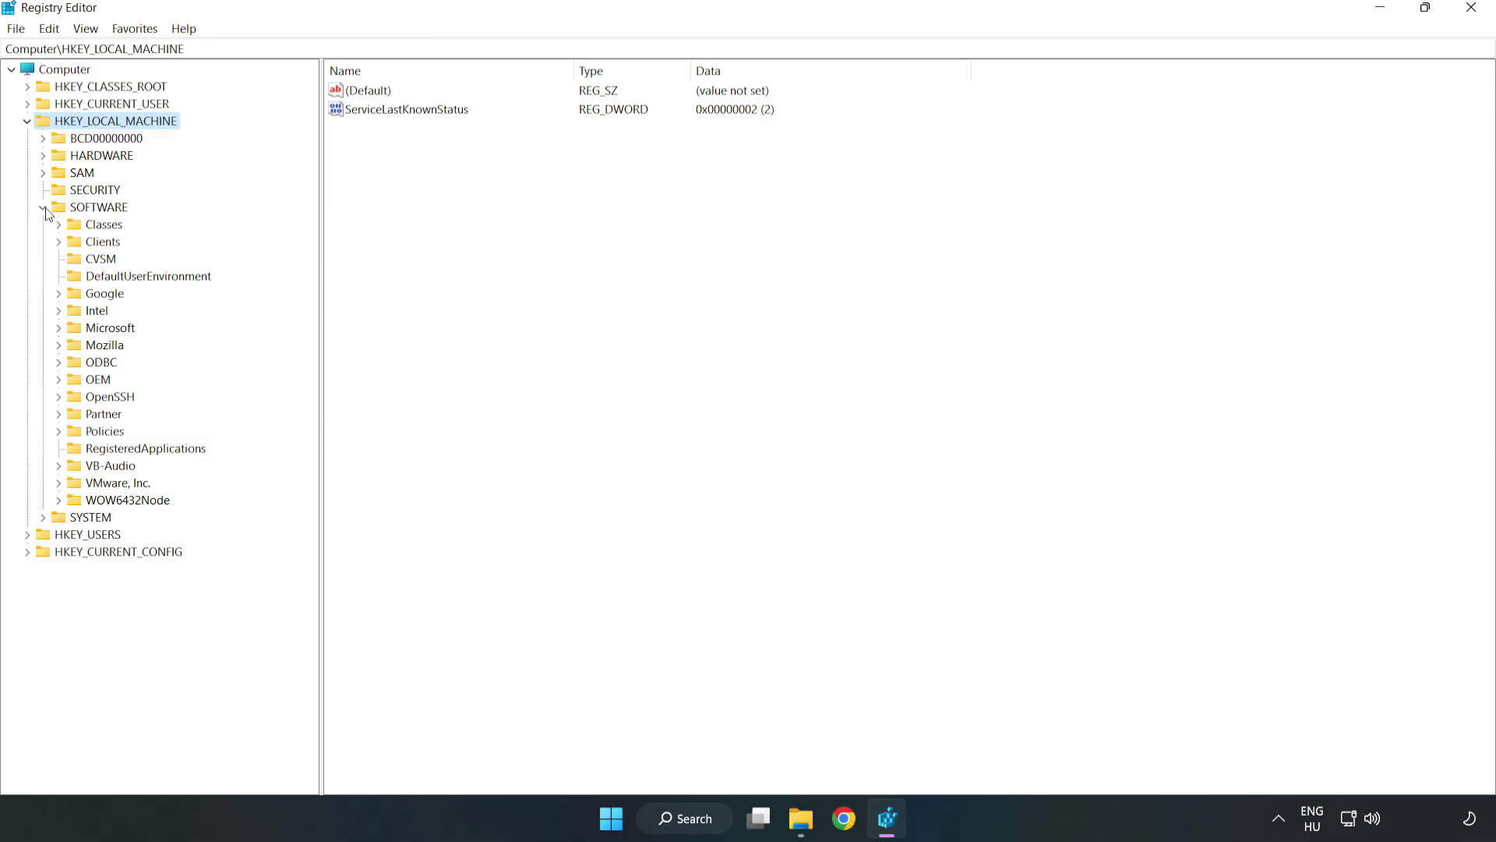
{"action": "left_click", "coordinate": [58, 328]}
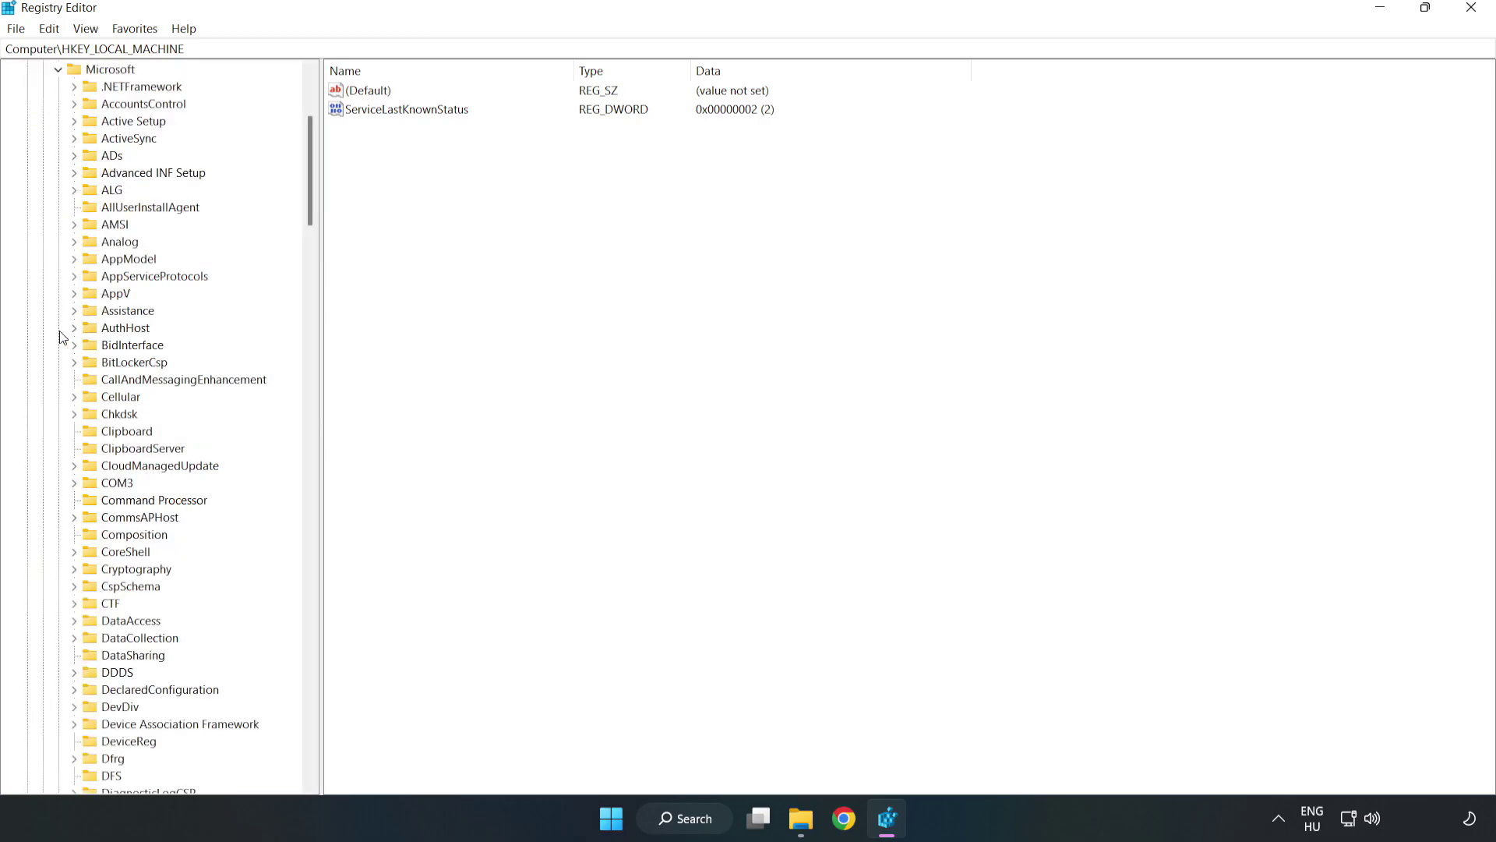
{"action": "left_click_drag", "start_coordinate": [308, 199], "coordinate": [342, 554]}
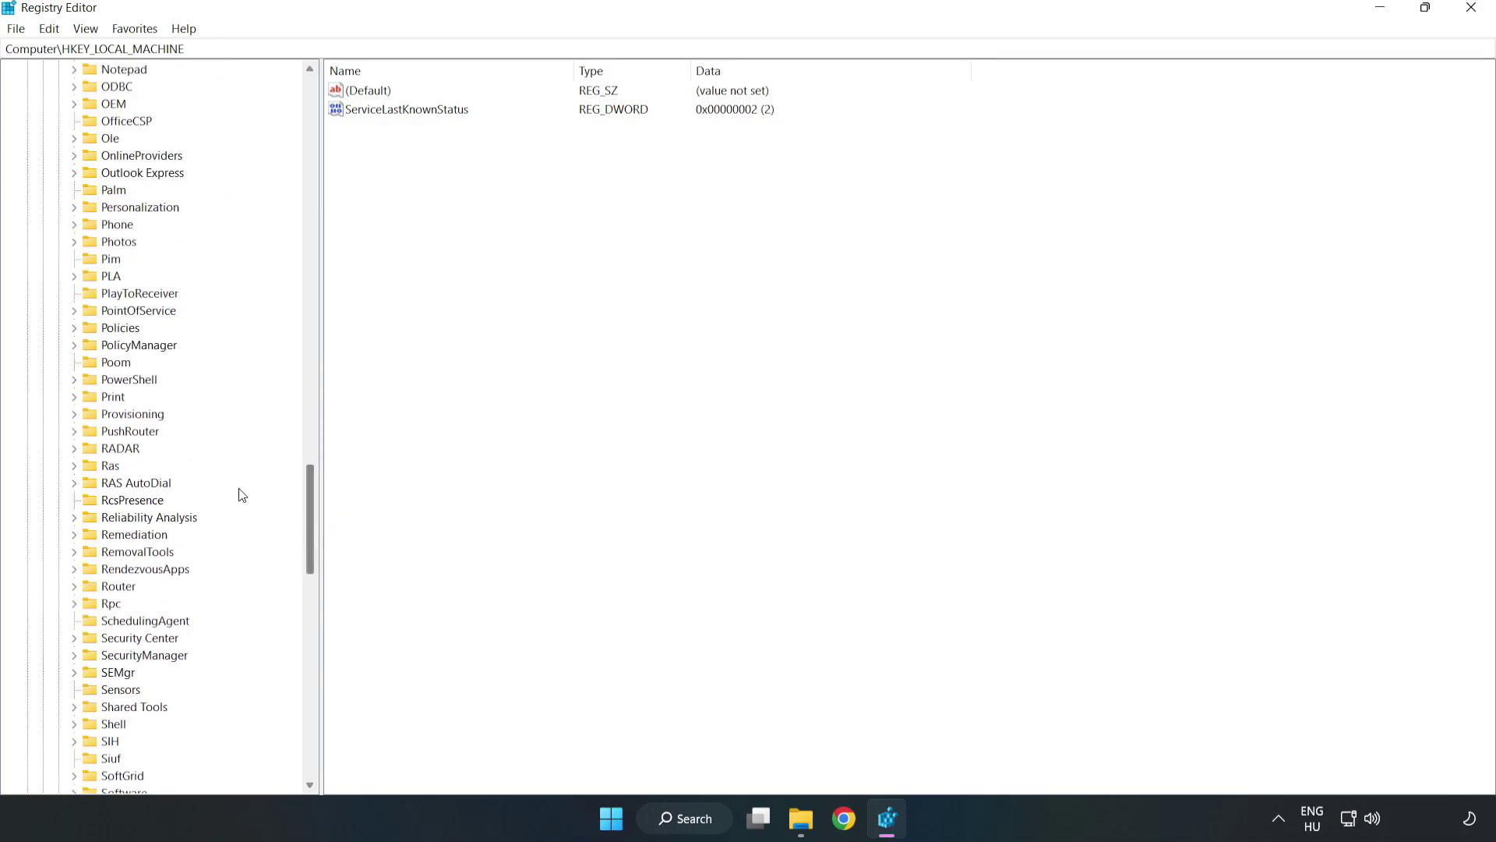
{"action": "left_click", "coordinate": [74, 346]}
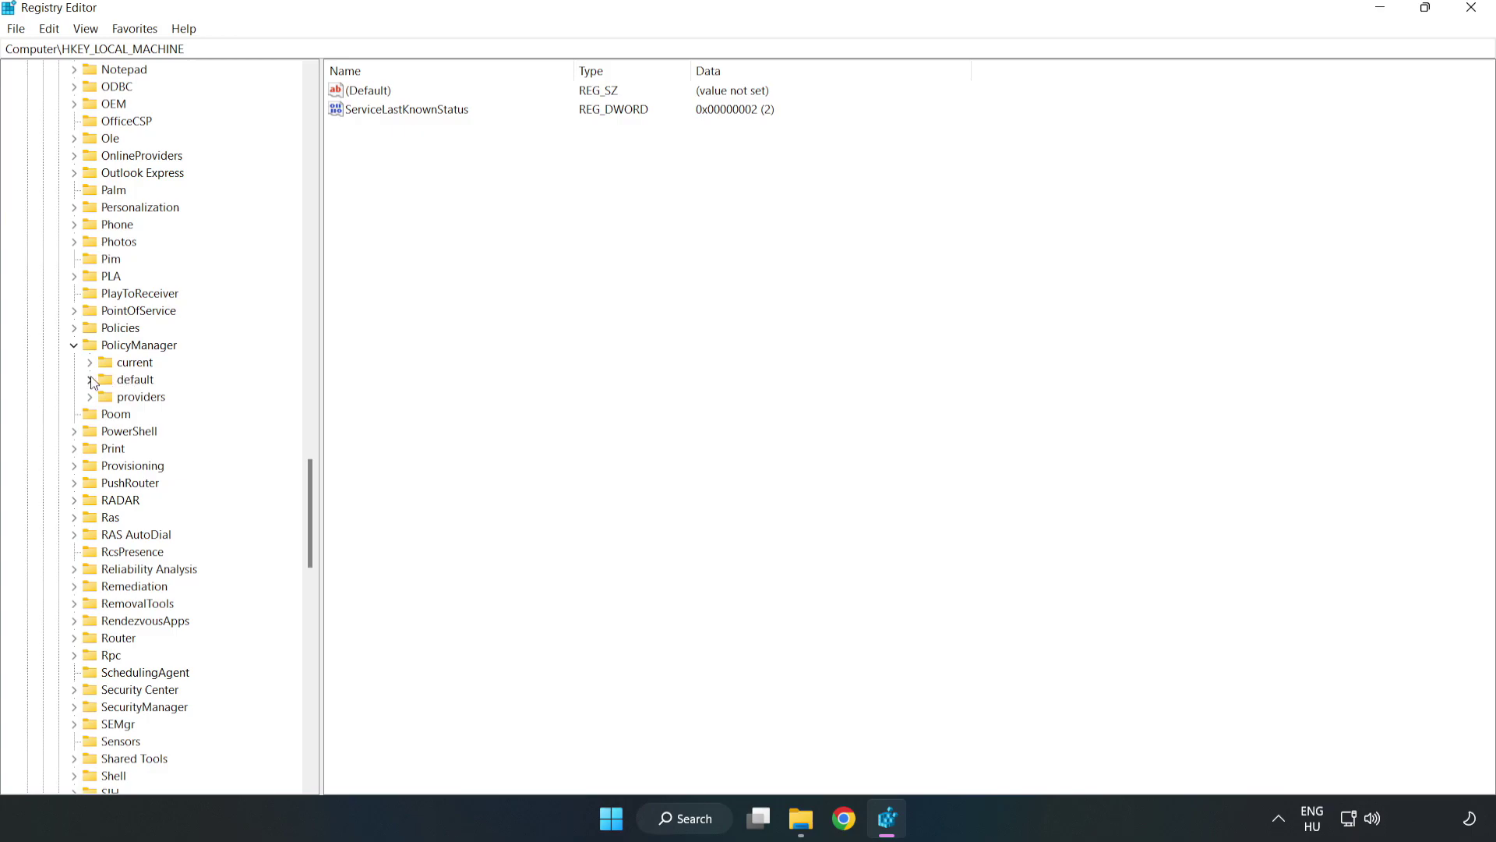
{"action": "left_click", "coordinate": [90, 379]}
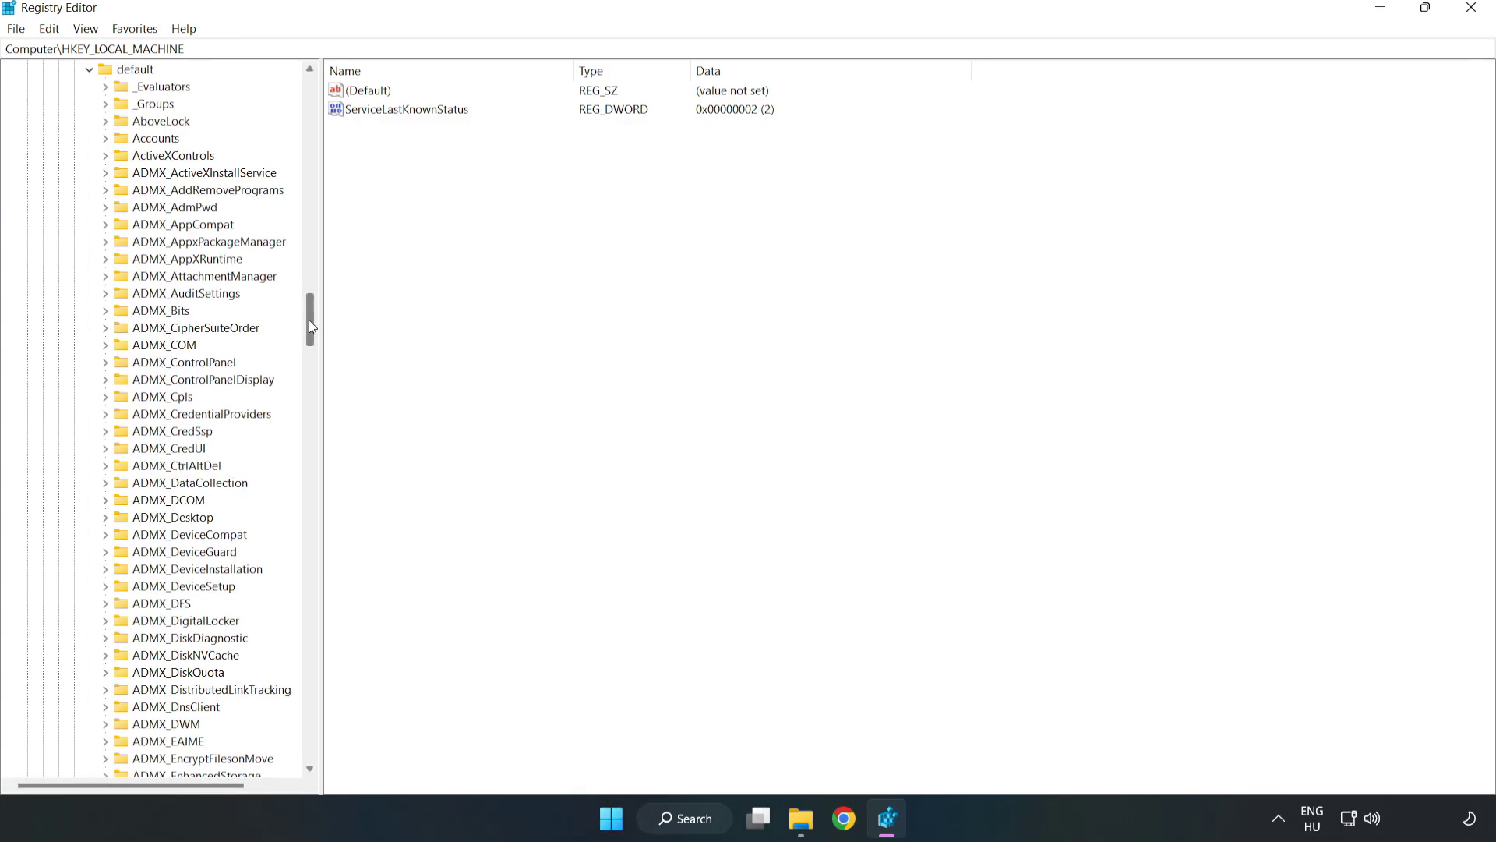
{"action": "left_click_drag", "start_coordinate": [308, 321], "coordinate": [302, 493]}
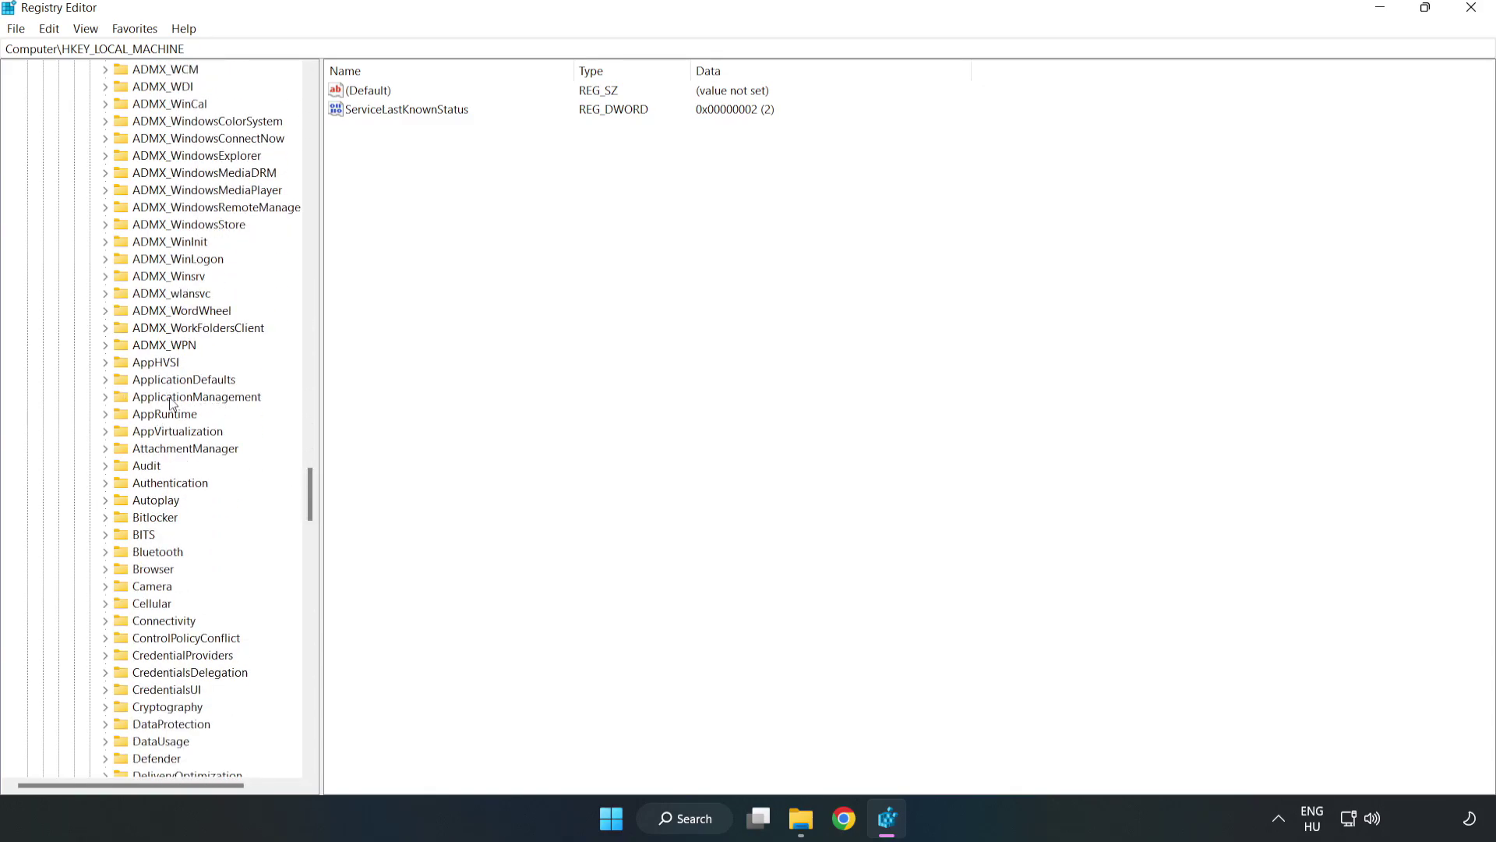
{"action": "left_click", "coordinate": [106, 397]}
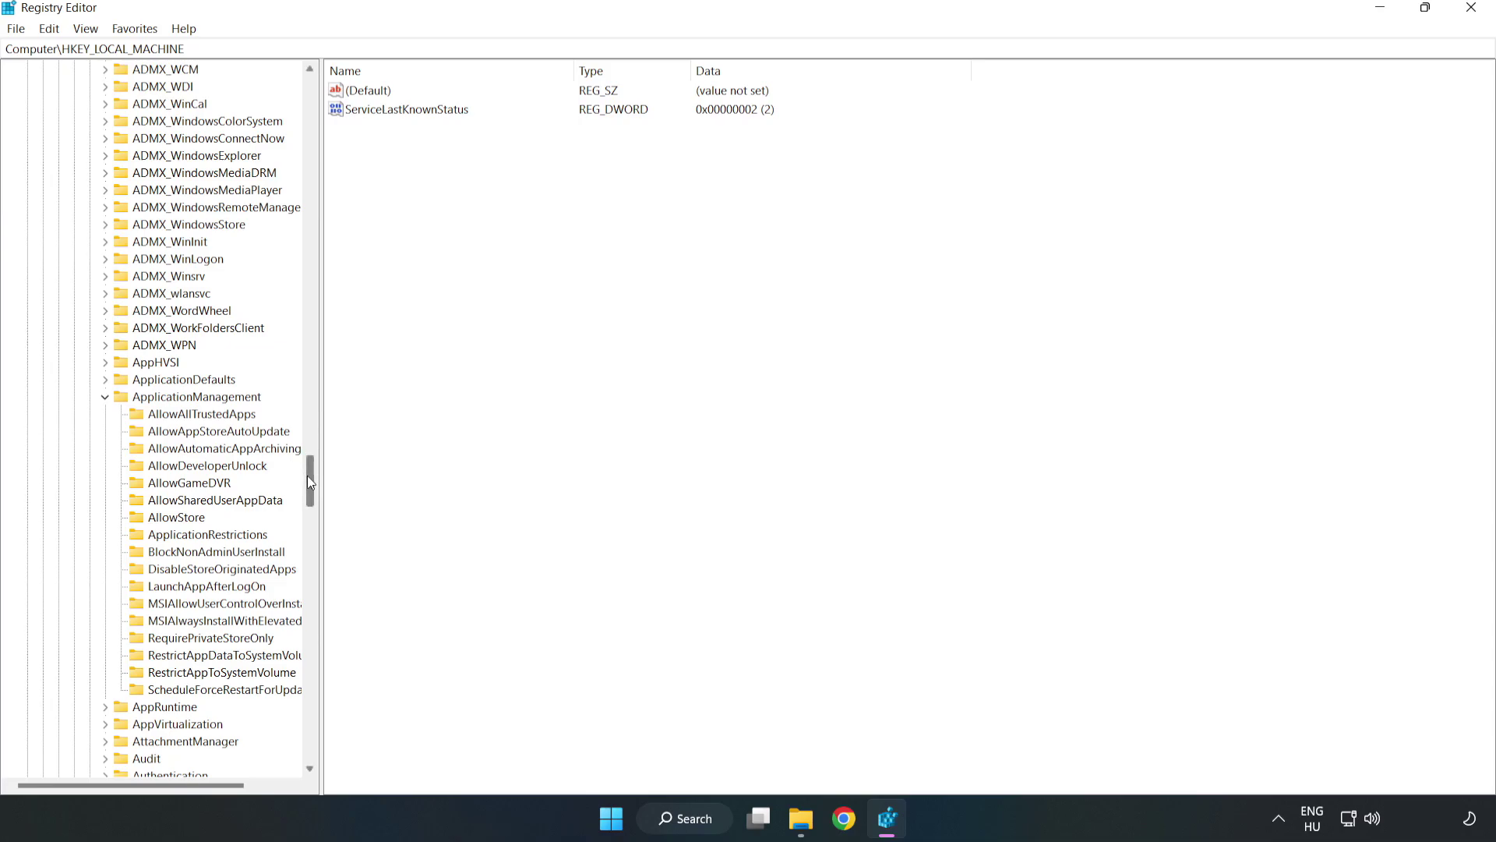
{"action": "left_click", "coordinate": [174, 485]}
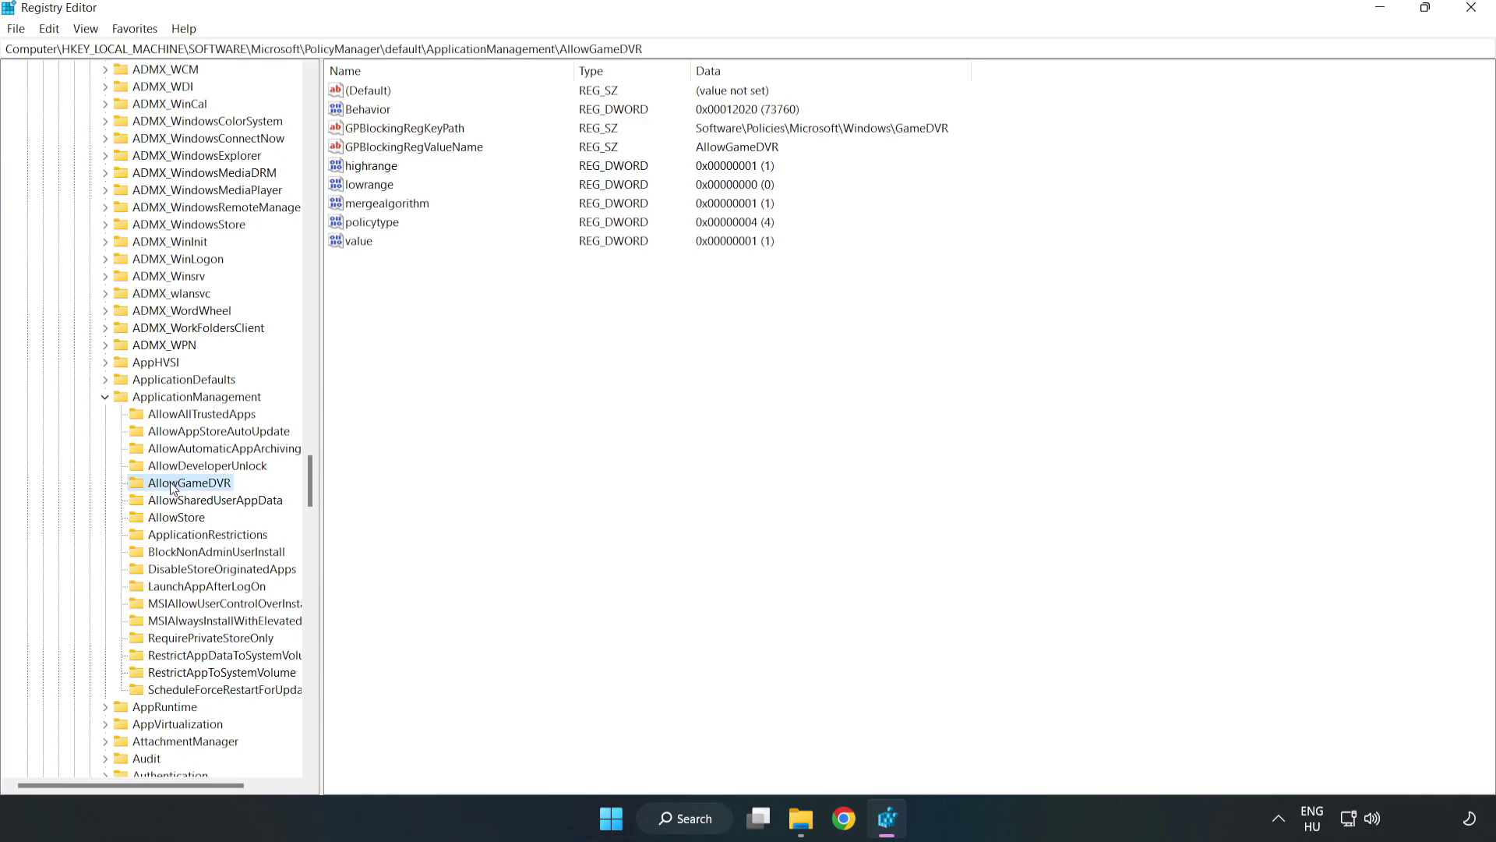
- Set the data of the entry named value in the AllowGameDVR key to 0, then close Registry Editor
{"action": "left_click", "coordinate": [351, 243]}
{"action": "right_click", "coordinate": [366, 248]}
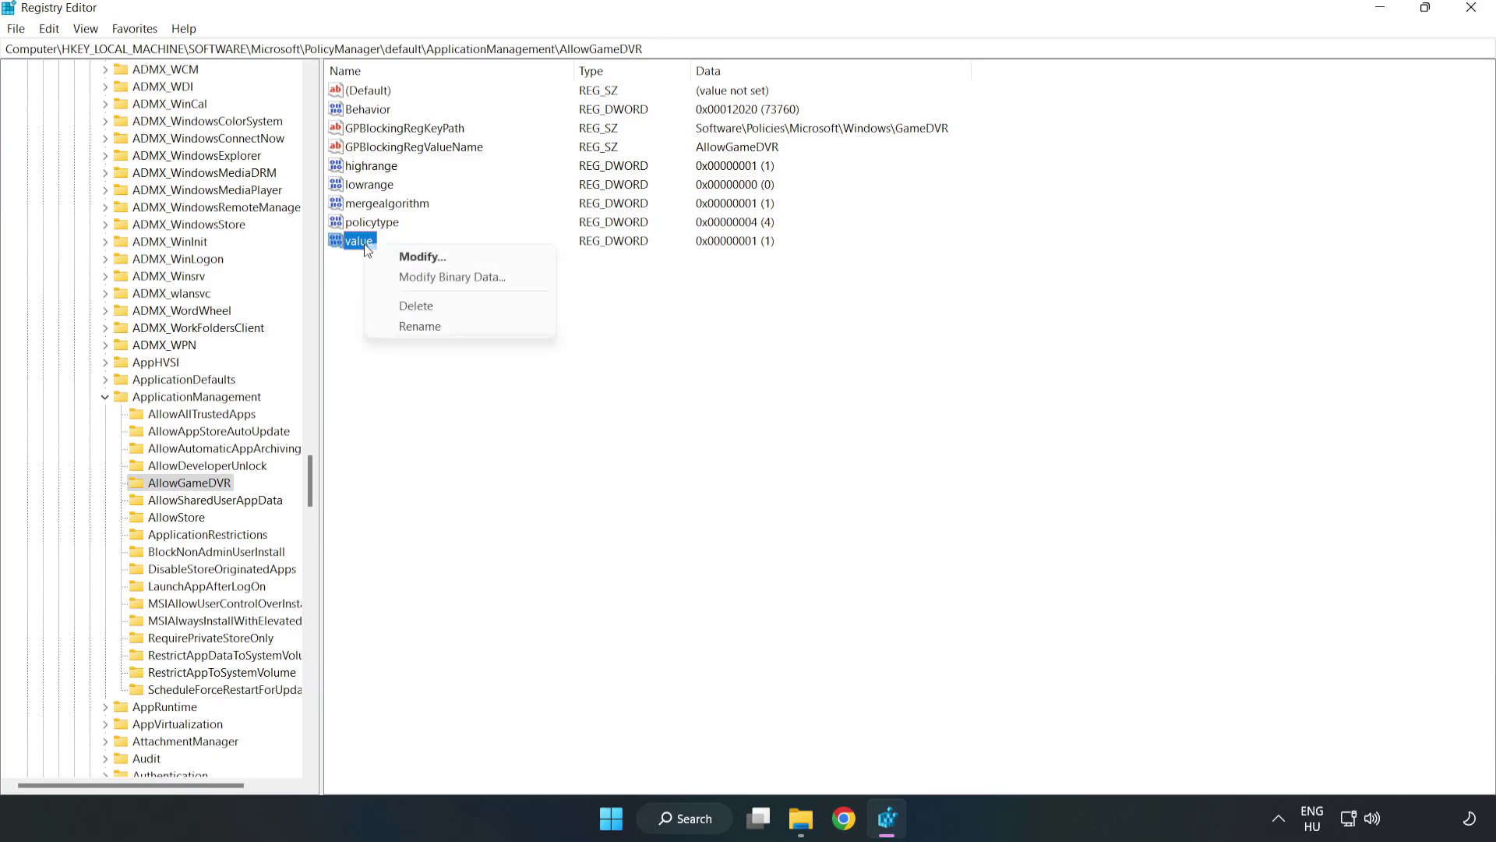
{"action": "left_click", "coordinate": [431, 258]}
{"action": "left_click_drag", "start_coordinate": [279, 98], "coordinate": [762, 311]}
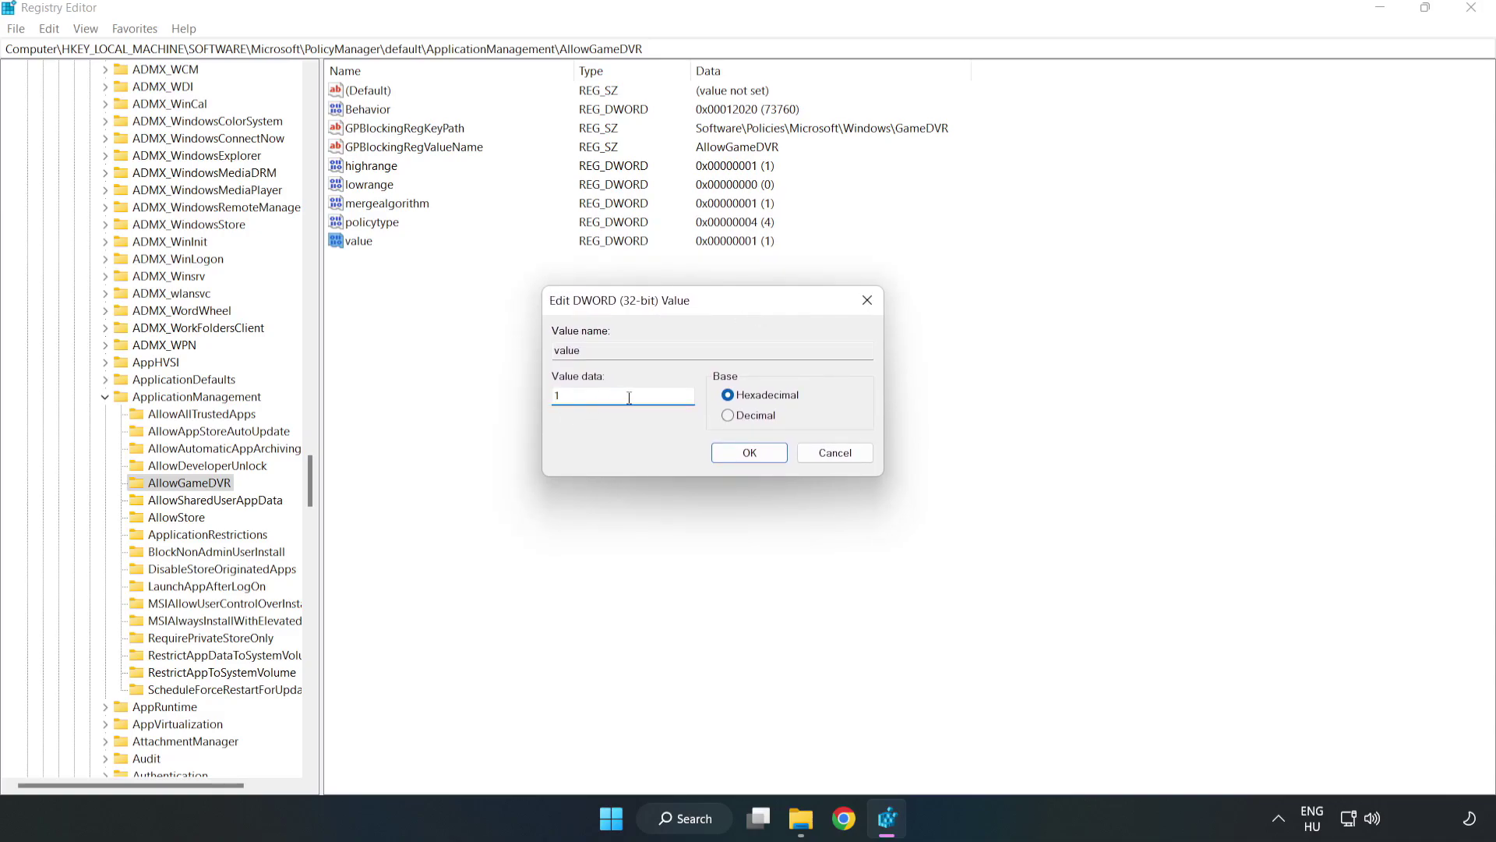
{"action": "type", "text": "0"}
{"action": "left_click", "coordinate": [748, 454]}
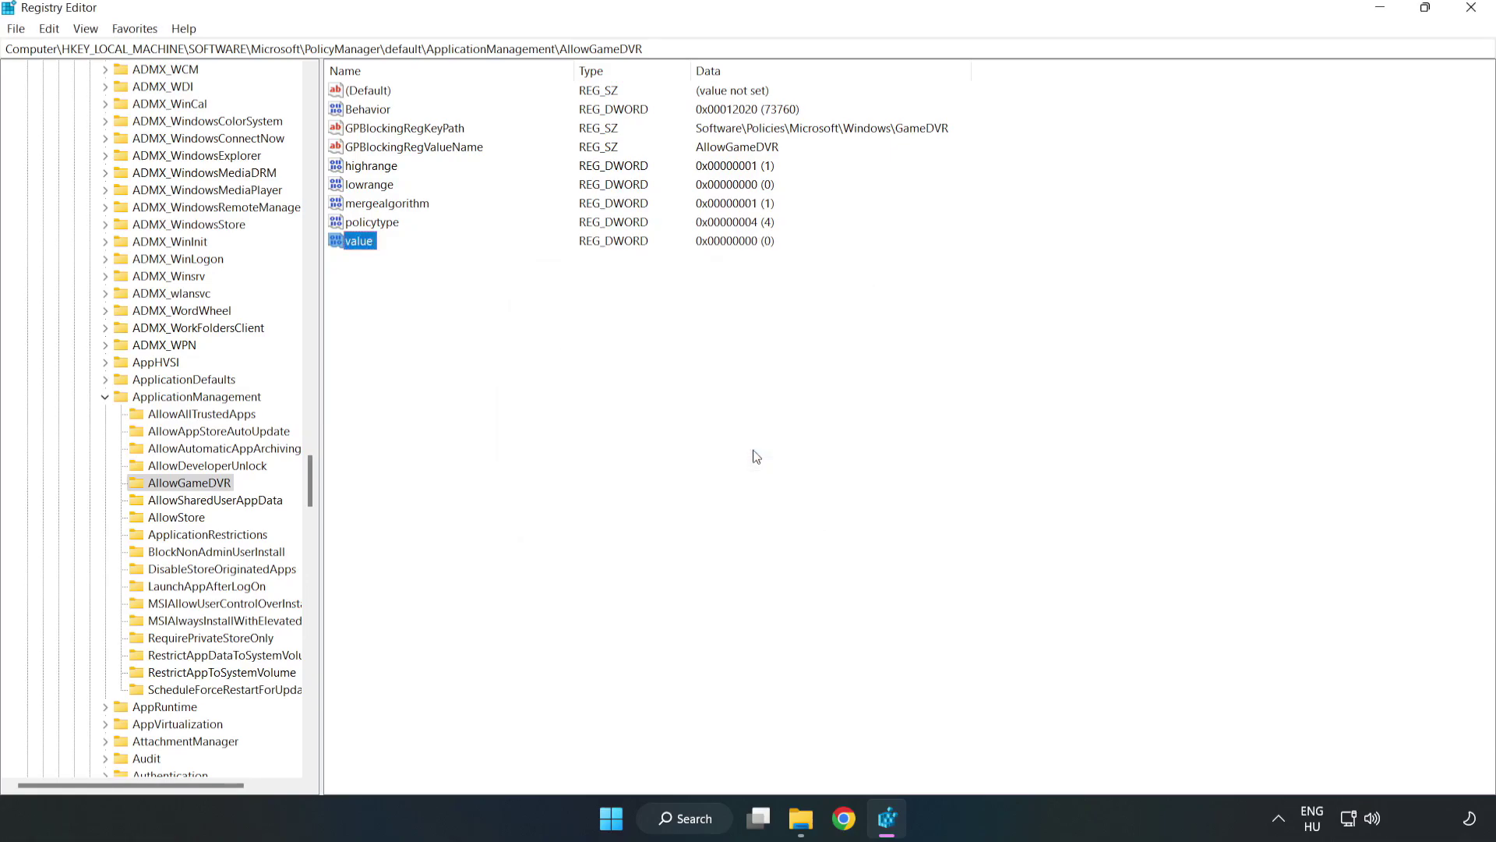
{"action": "left_click", "coordinate": [1472, 11]}
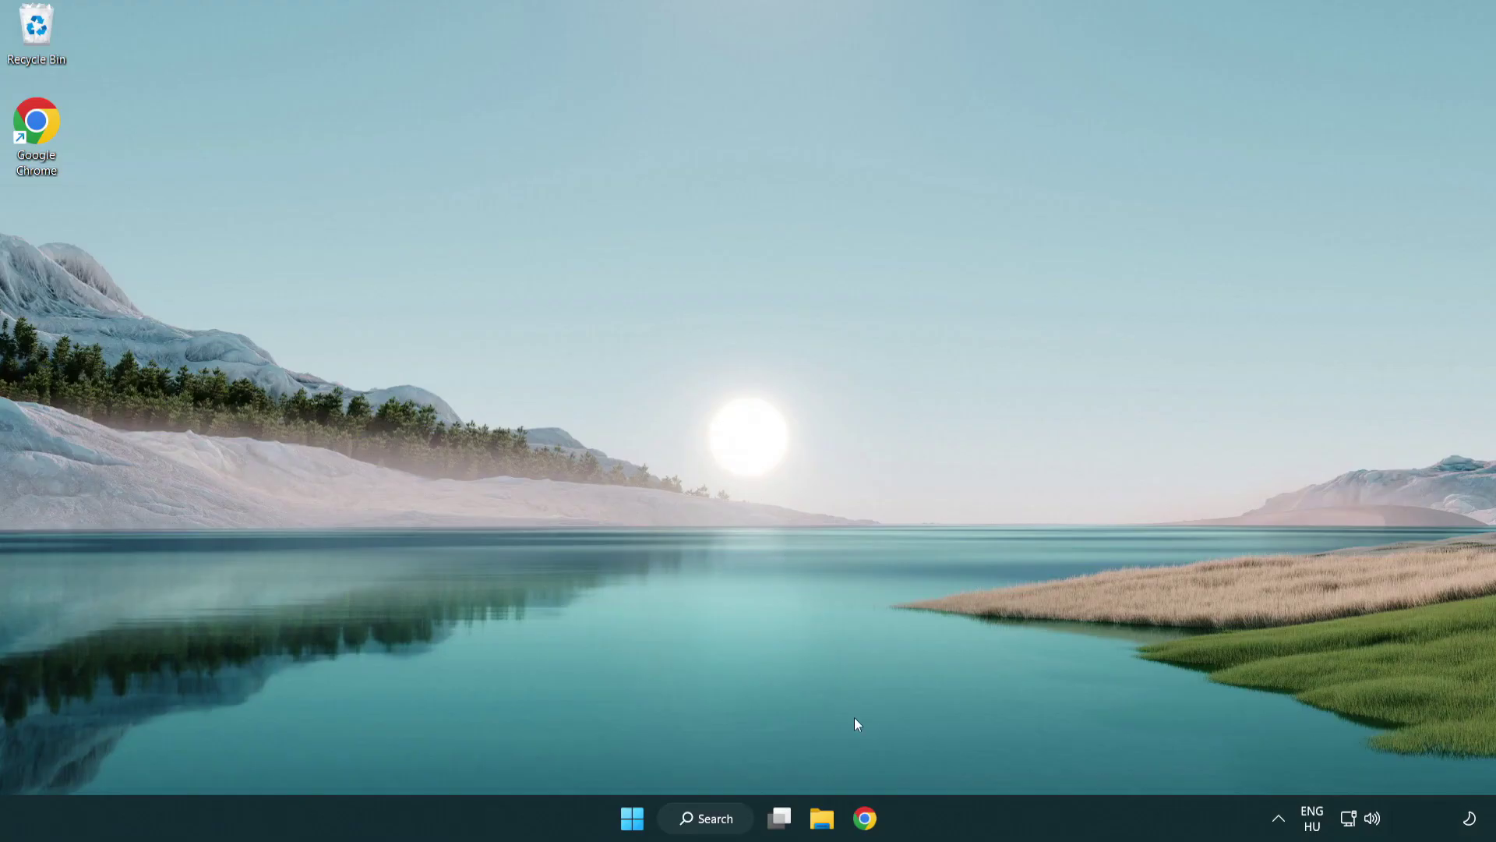
- Switch to Google Chrome and download the English DirectX End-User Runtime Web Installer from the Microsoft Download Center
{"action": "left_click", "coordinate": [866, 820]}
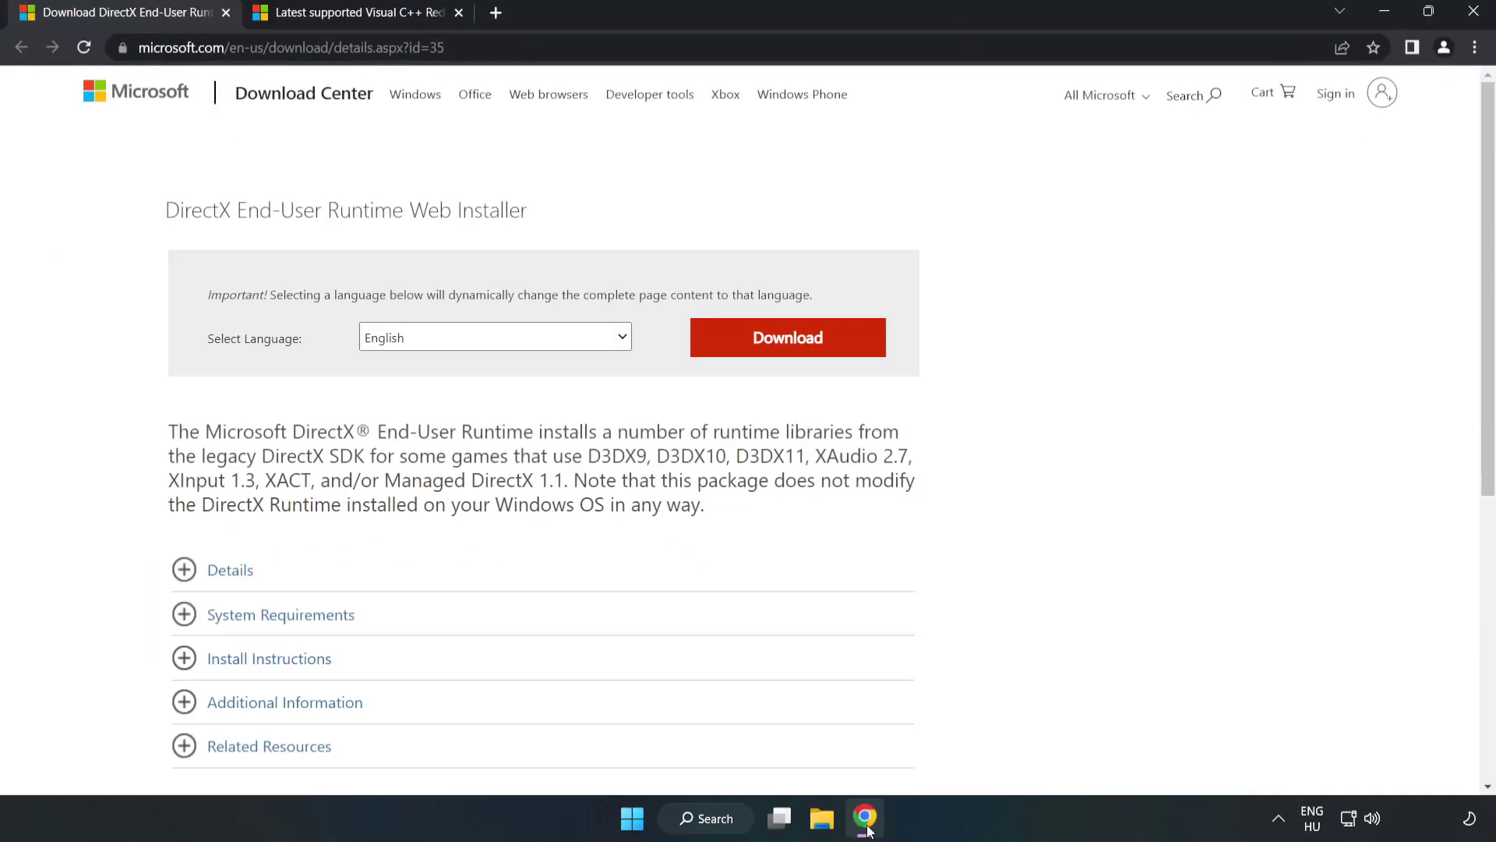
{"action": "left_click_drag", "start_coordinate": [363, 47], "coordinate": [470, 44]}
{"action": "left_click", "coordinate": [469, 45]}
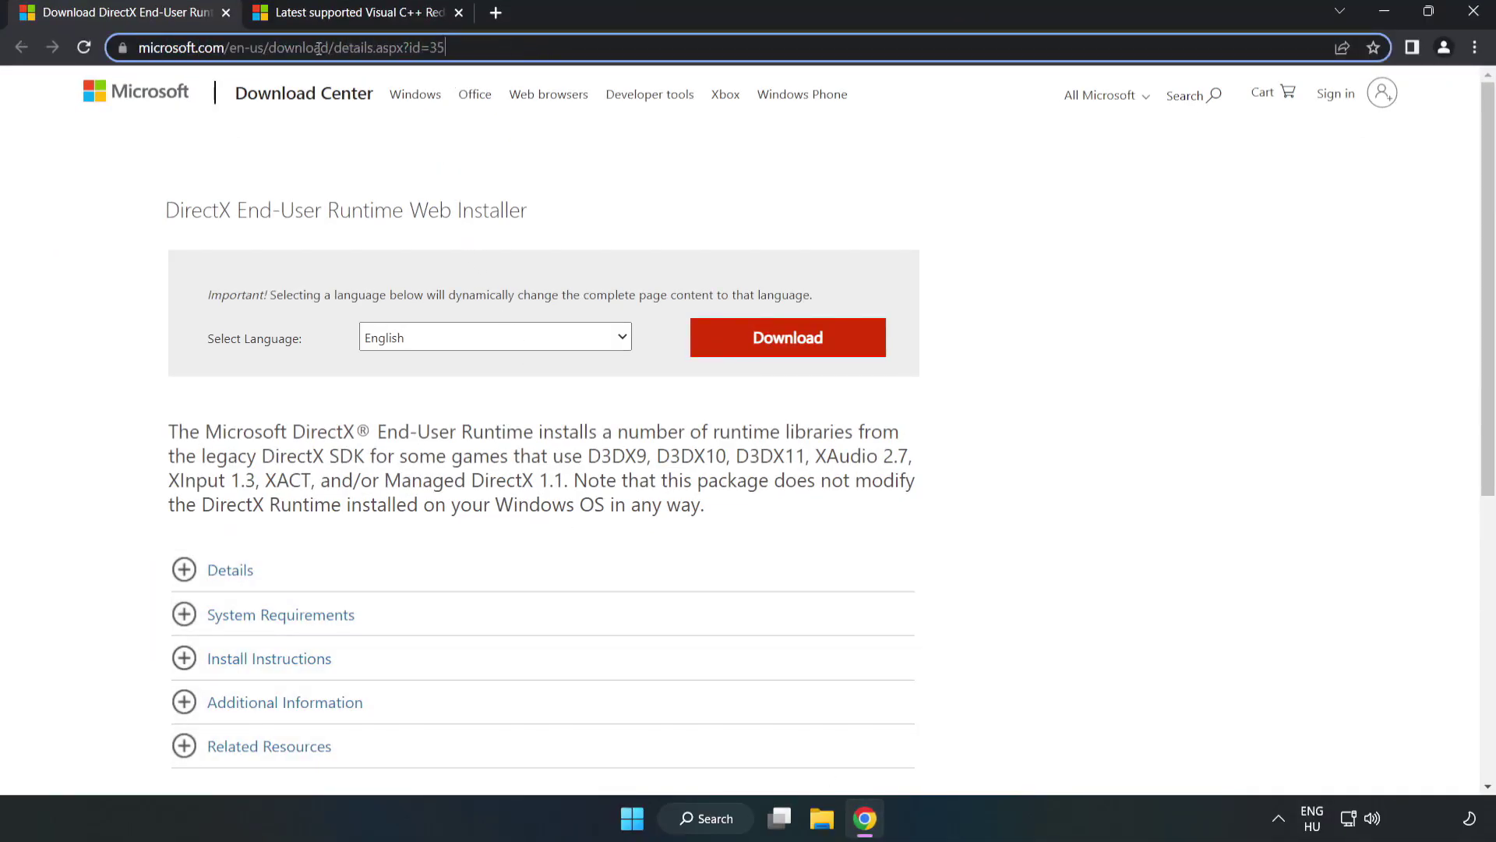
{"action": "left_click", "coordinate": [607, 185]}
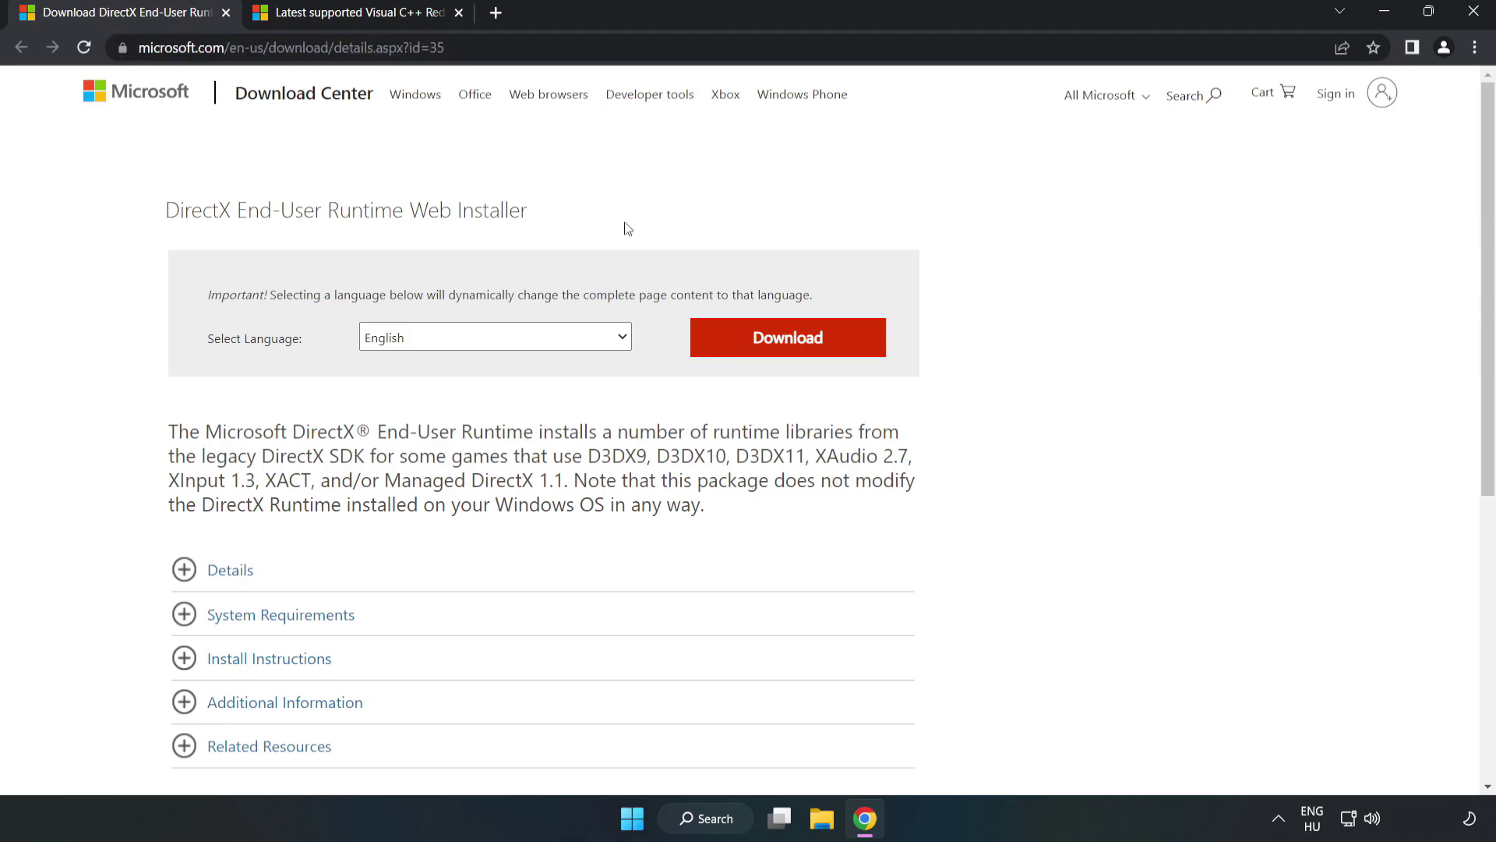
{"action": "left_click", "coordinate": [798, 355]}
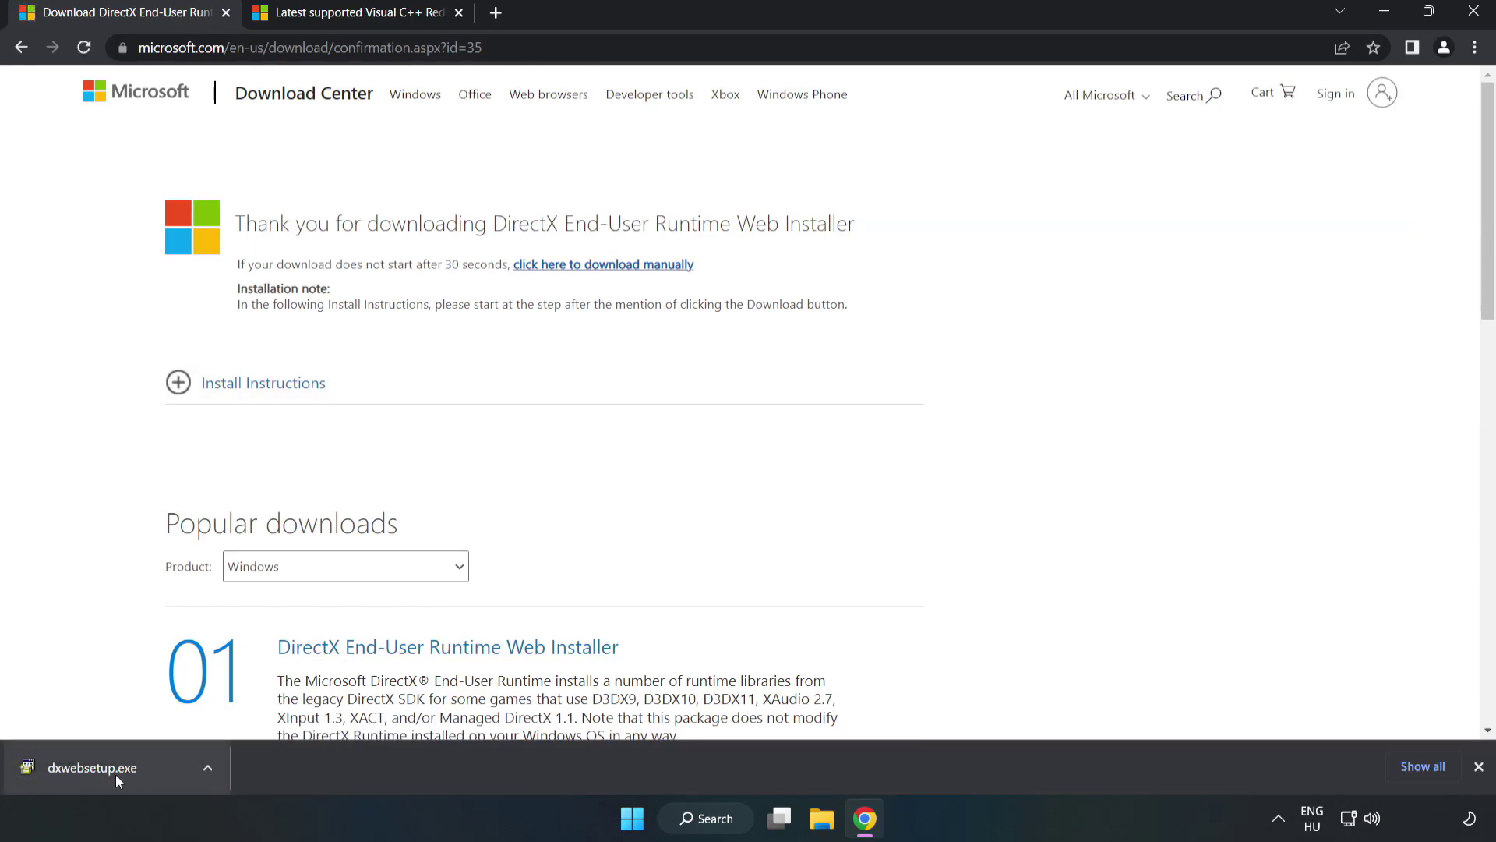
- Run dxwebsetup.exe, accept the licence agreement, opt out of installing the Bing Bar and complete the DirectX setup
{"action": "left_click", "coordinate": [151, 771]}
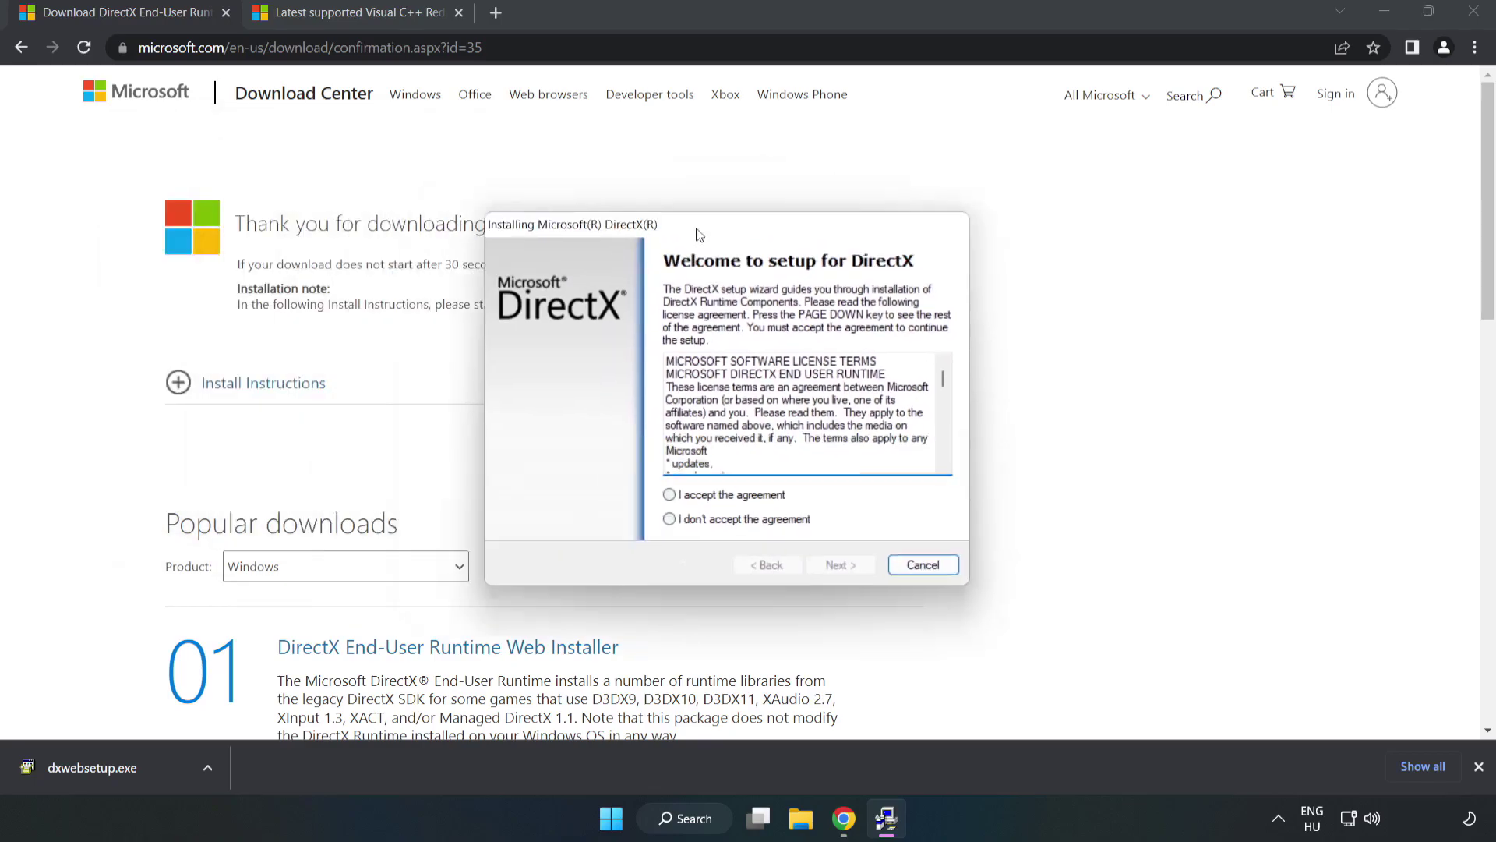
{"action": "left_click_drag", "start_coordinate": [963, 366], "coordinate": [963, 476]}
{"action": "left_click", "coordinate": [686, 478]}
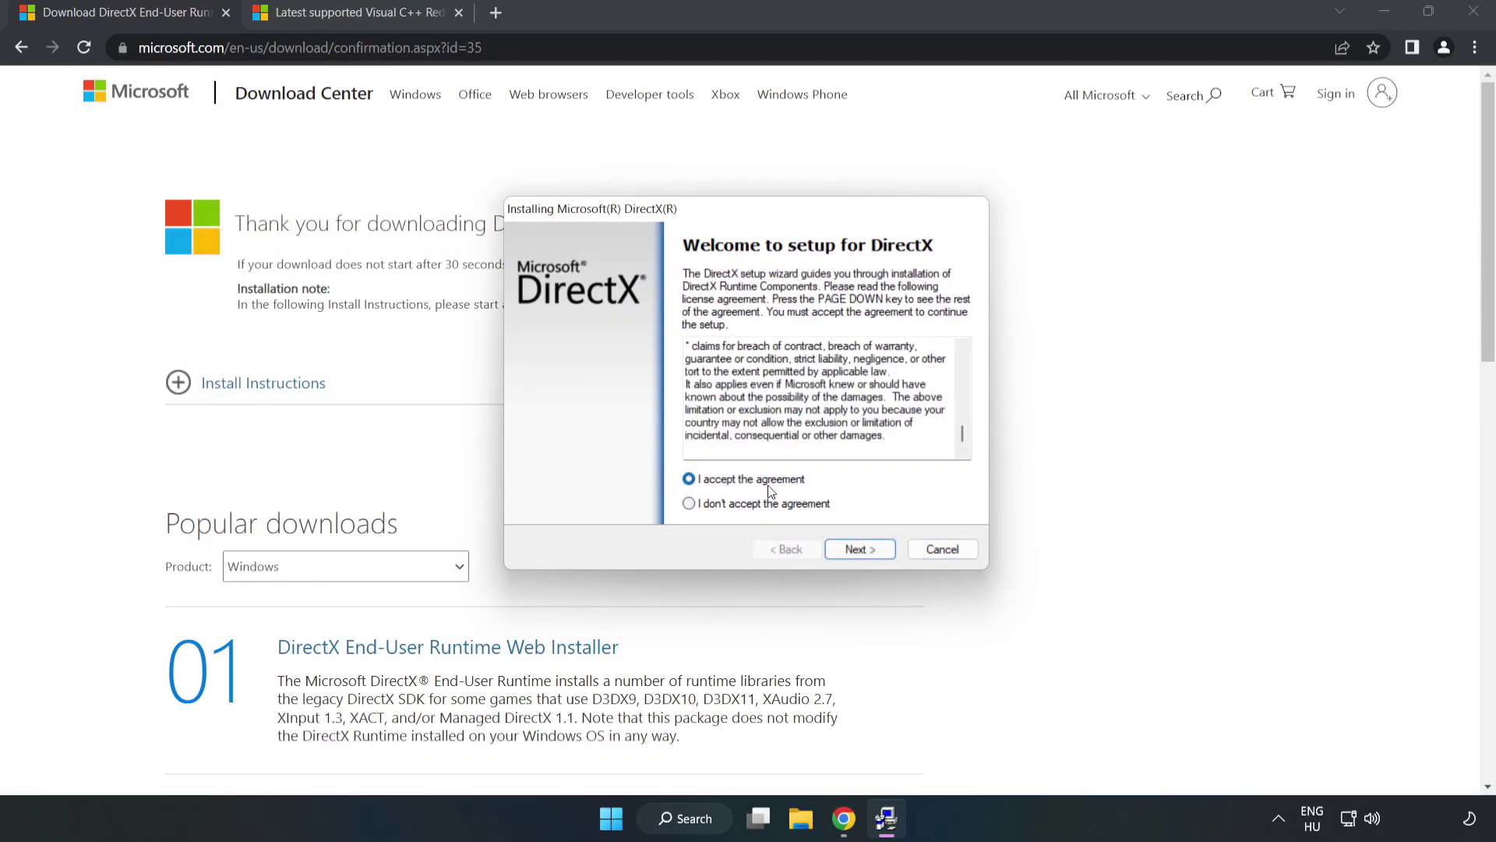
{"action": "left_click", "coordinate": [866, 550]}
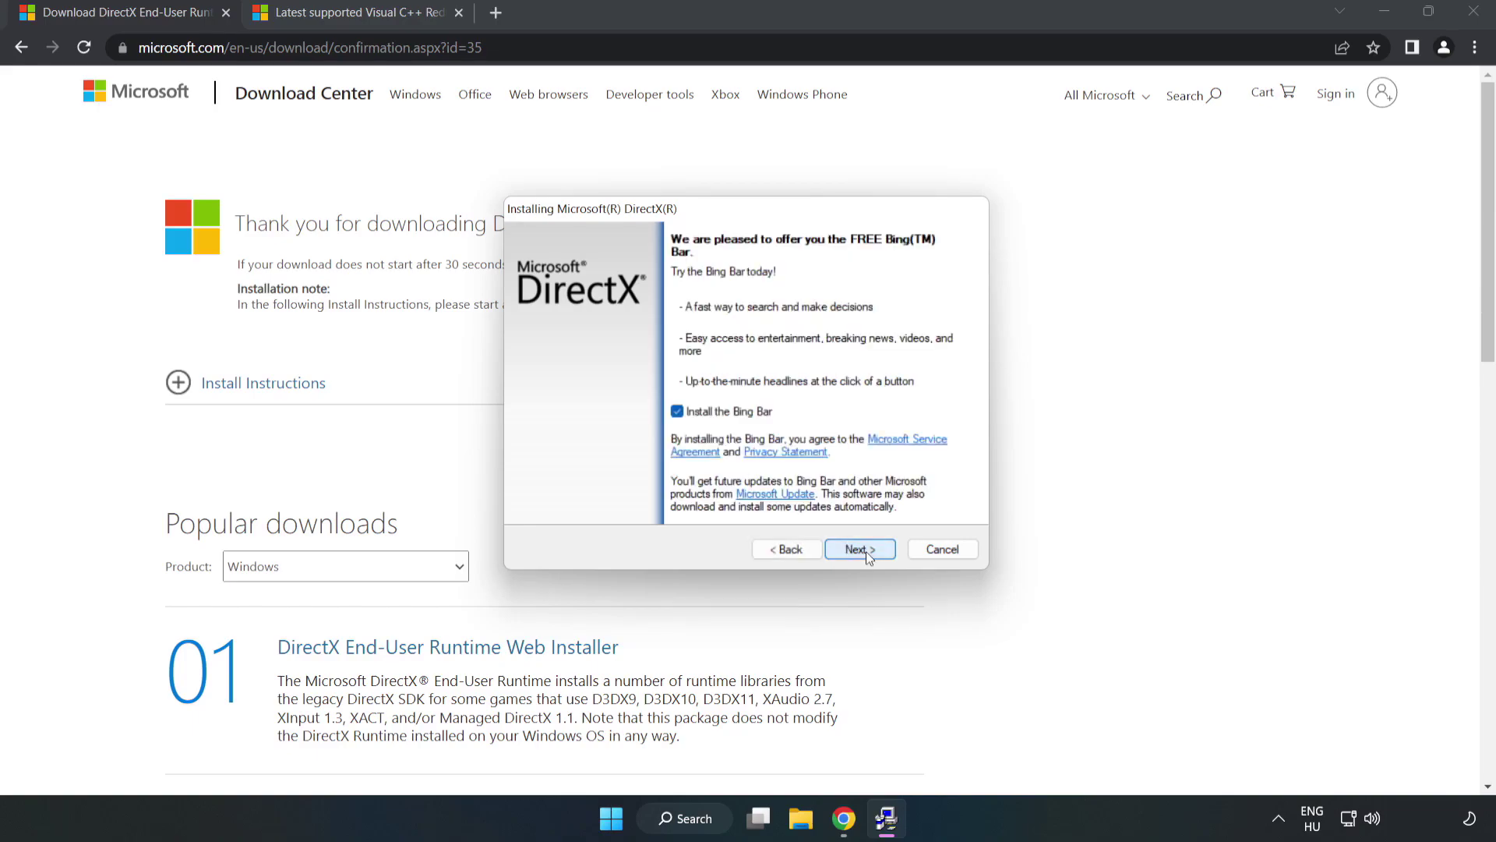
{"action": "left_click", "coordinate": [677, 412]}
{"action": "left_click", "coordinate": [860, 549]}
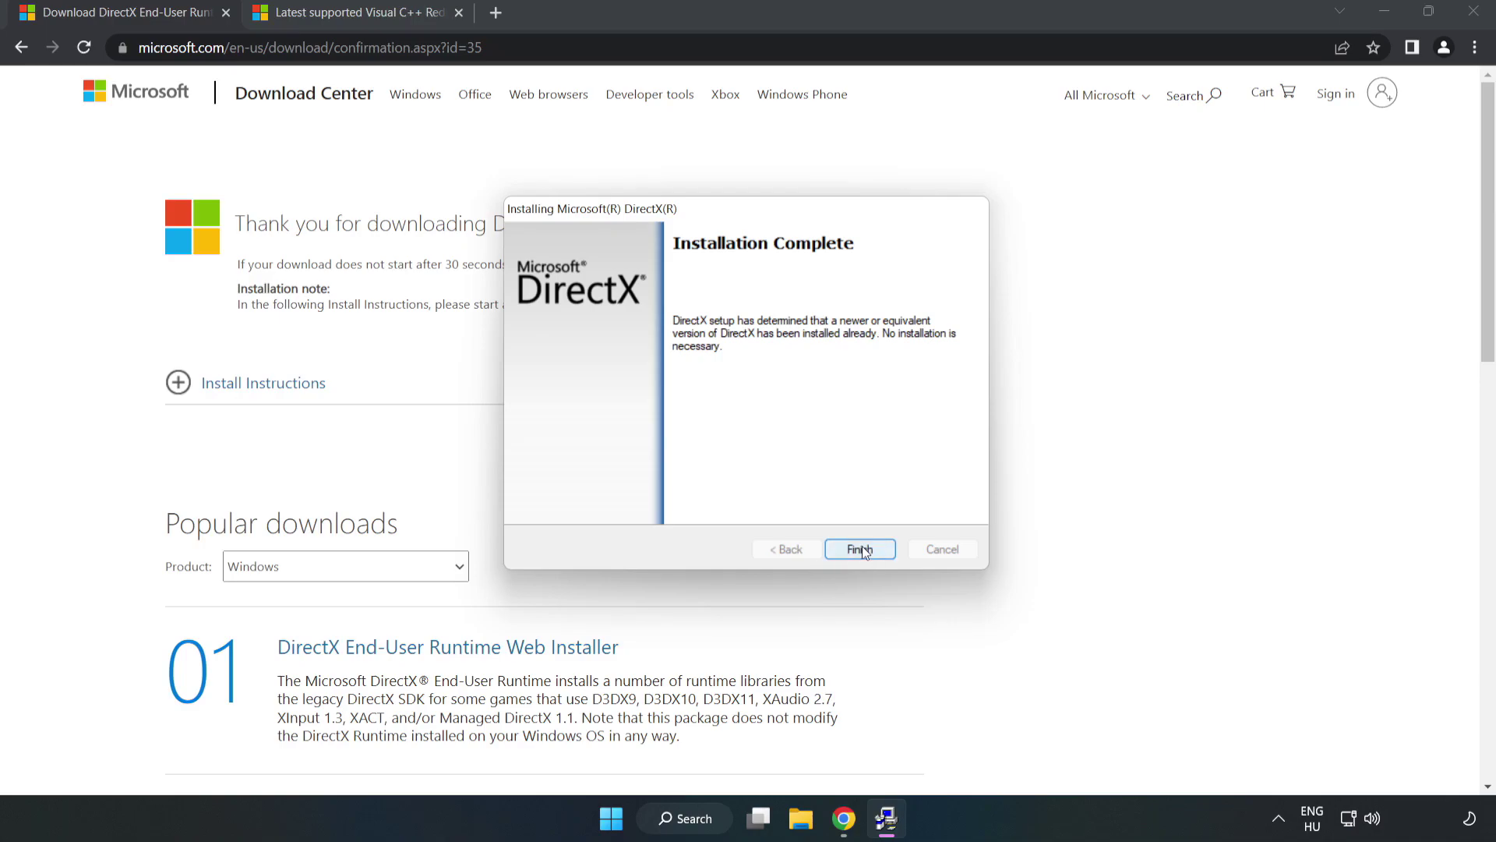
{"action": "left_click", "coordinate": [861, 549]}
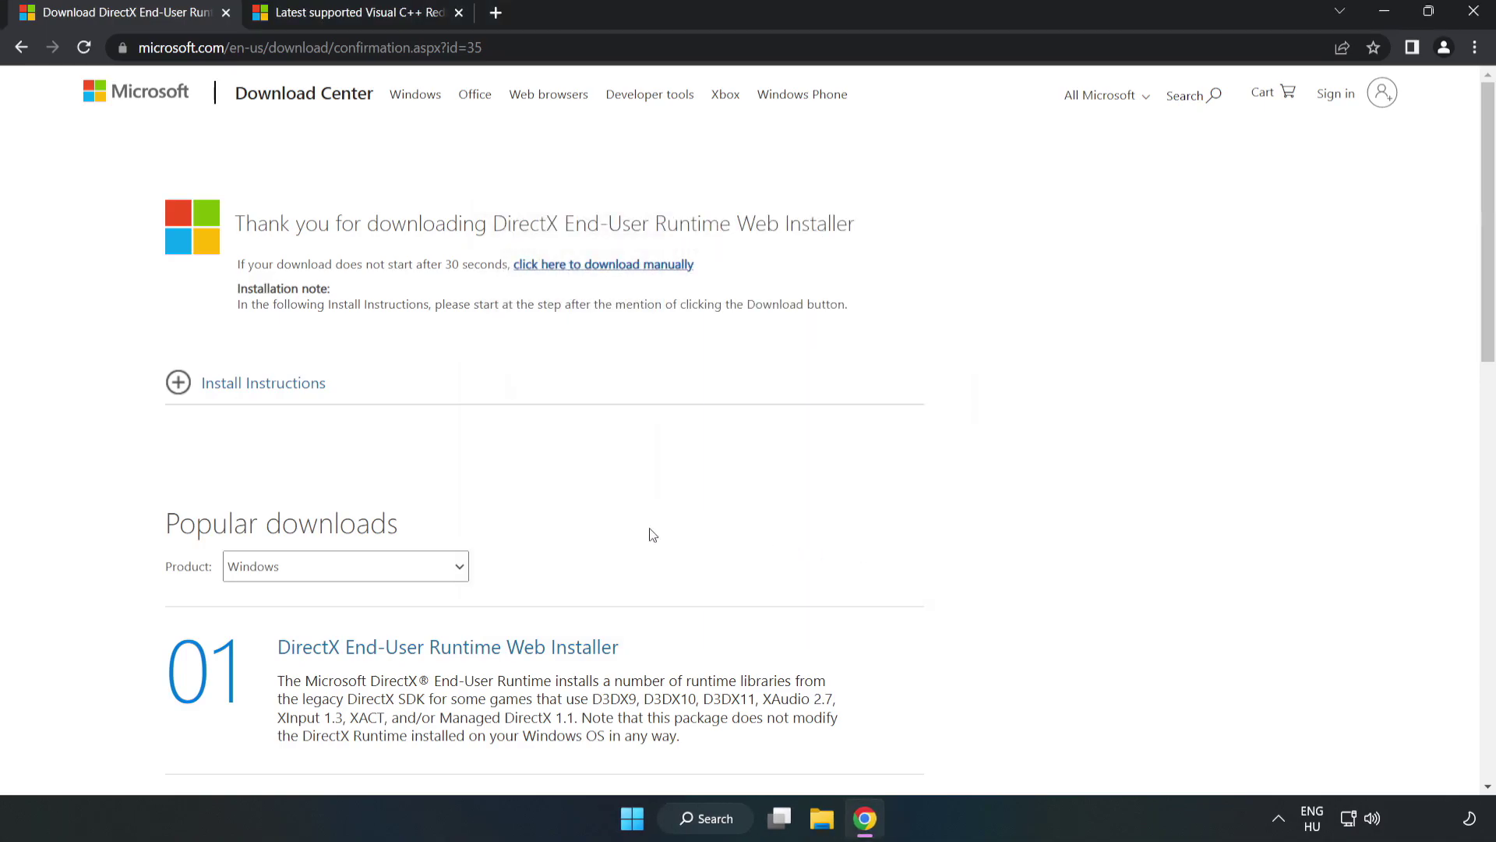
- Close the DirectX download page and find the Visual Studio 2015, 2017, 2019, and 2022 download links on the Visual C++ Redistributable page
{"action": "left_click", "coordinate": [225, 14]}
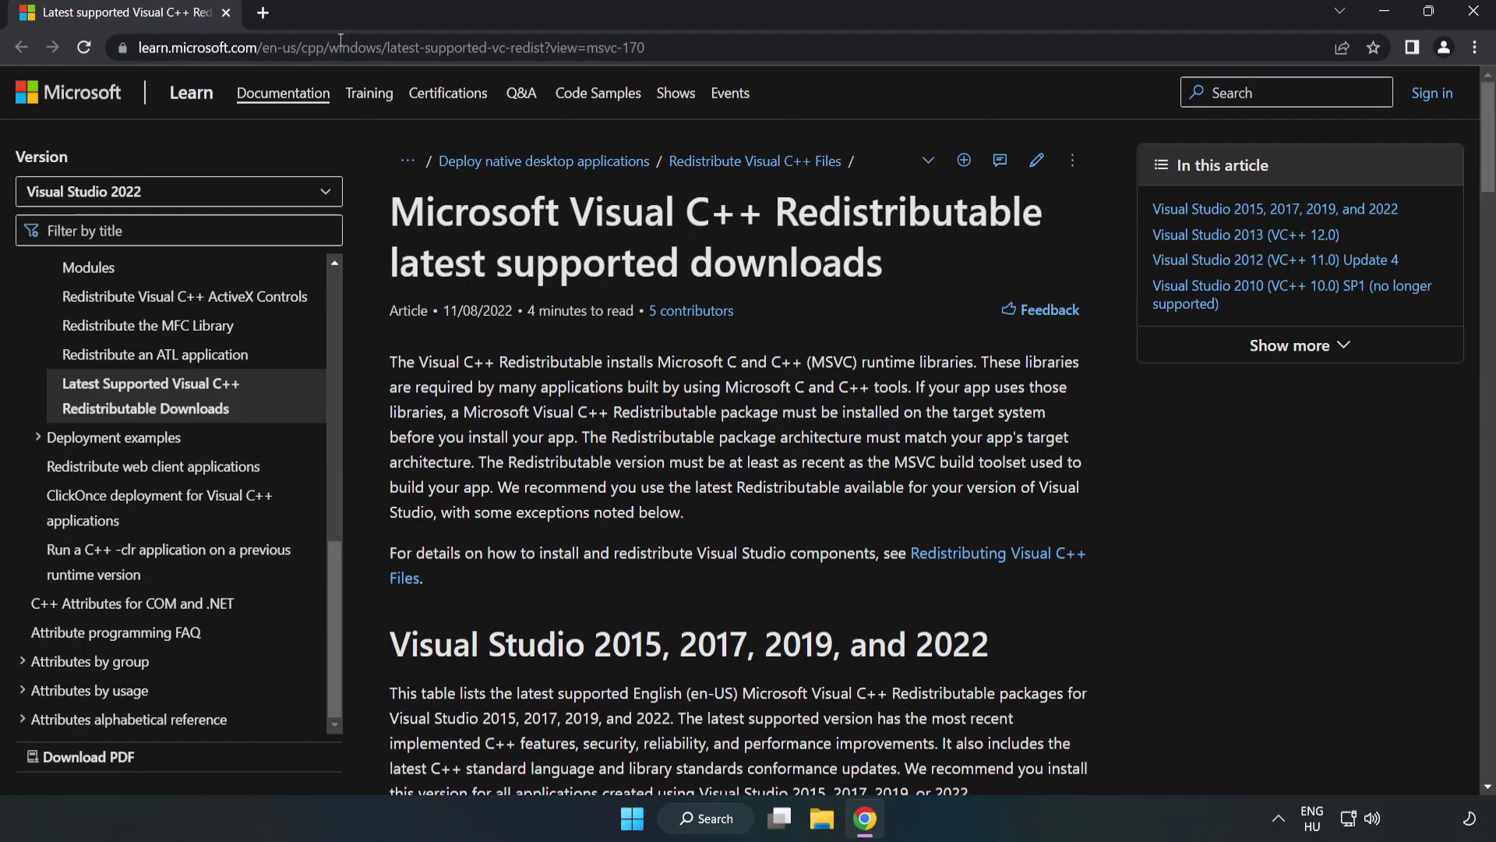
{"action": "left_click", "coordinate": [318, 47]}
{"action": "left_click", "coordinate": [689, 47]}
{"action": "left_click", "coordinate": [773, 250]}
{"action": "left_click_drag", "start_coordinate": [1488, 170], "coordinate": [1488, 245]}
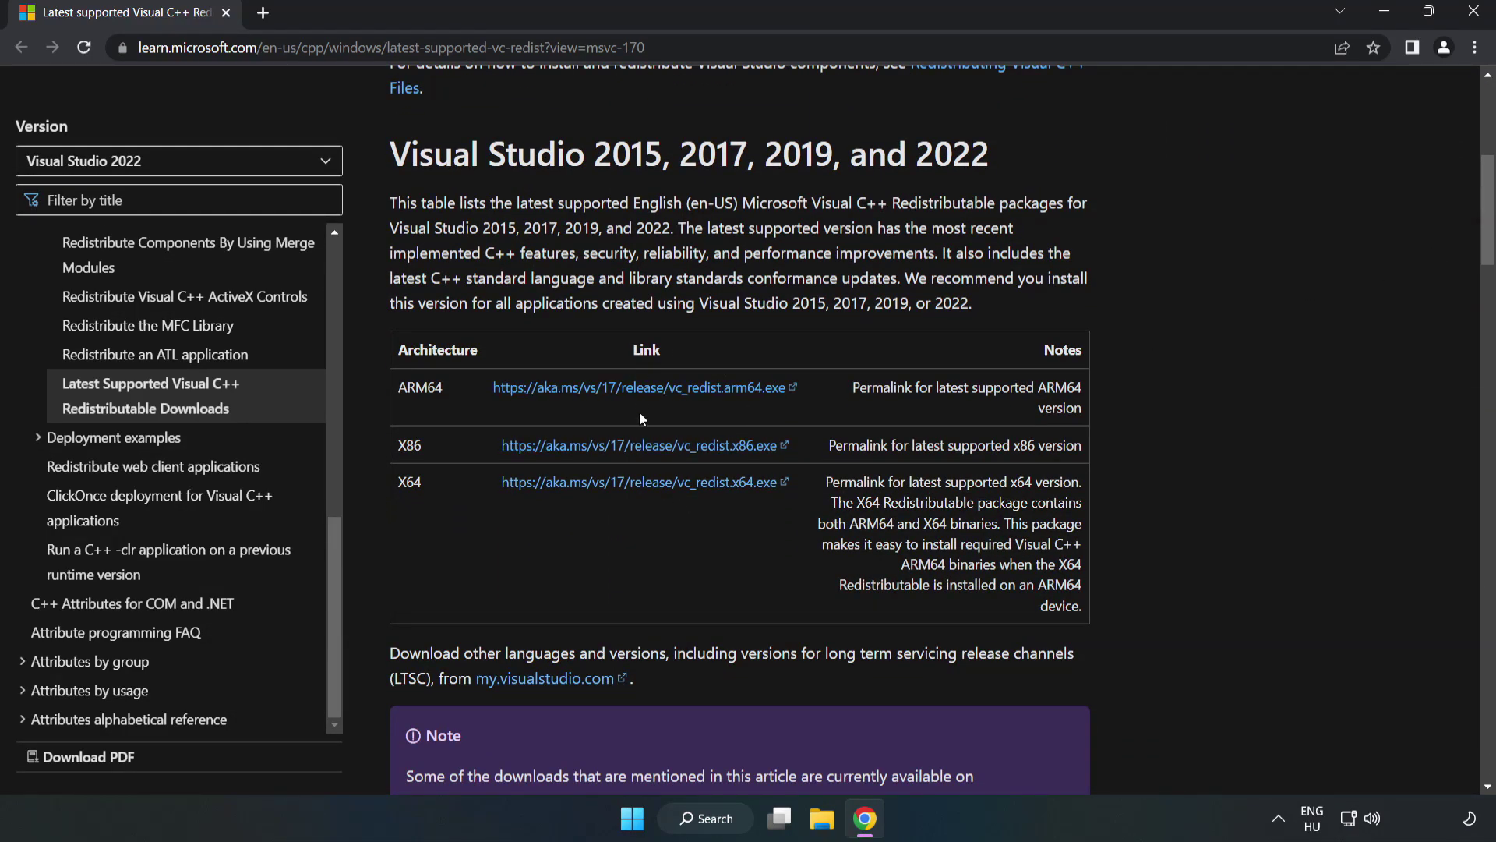